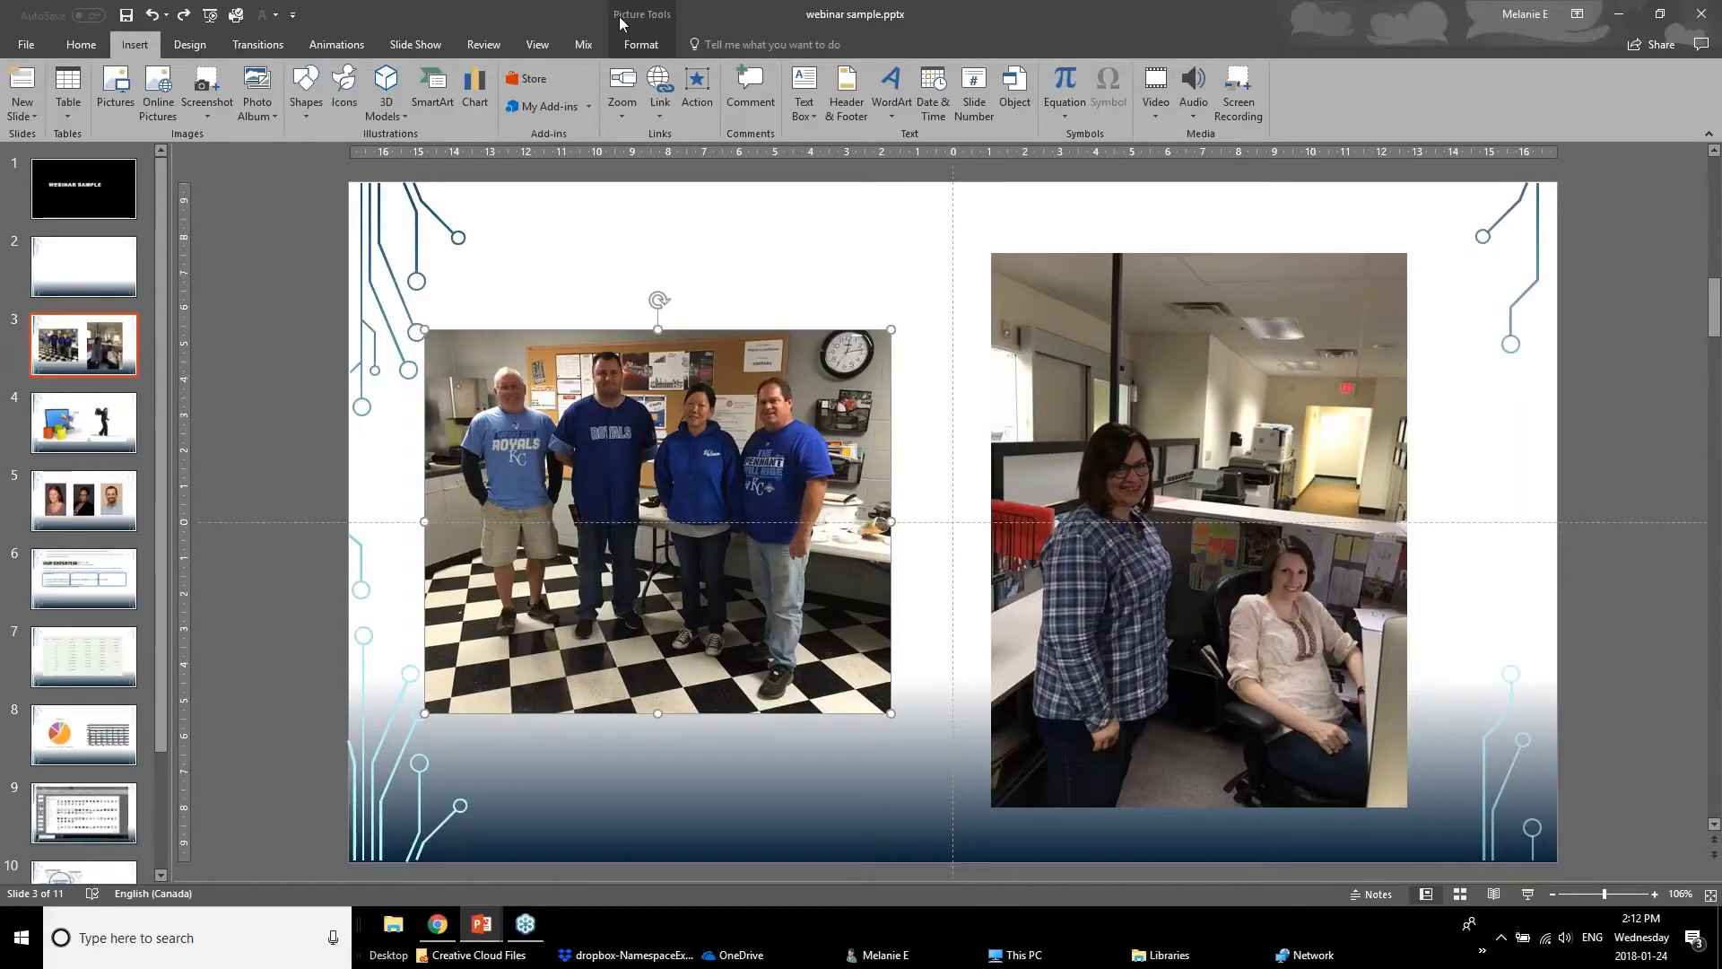
Brighten the group photo of four people on slide 3 with the Brightness +40%, Contrast 0% correction.
click(647, 23)
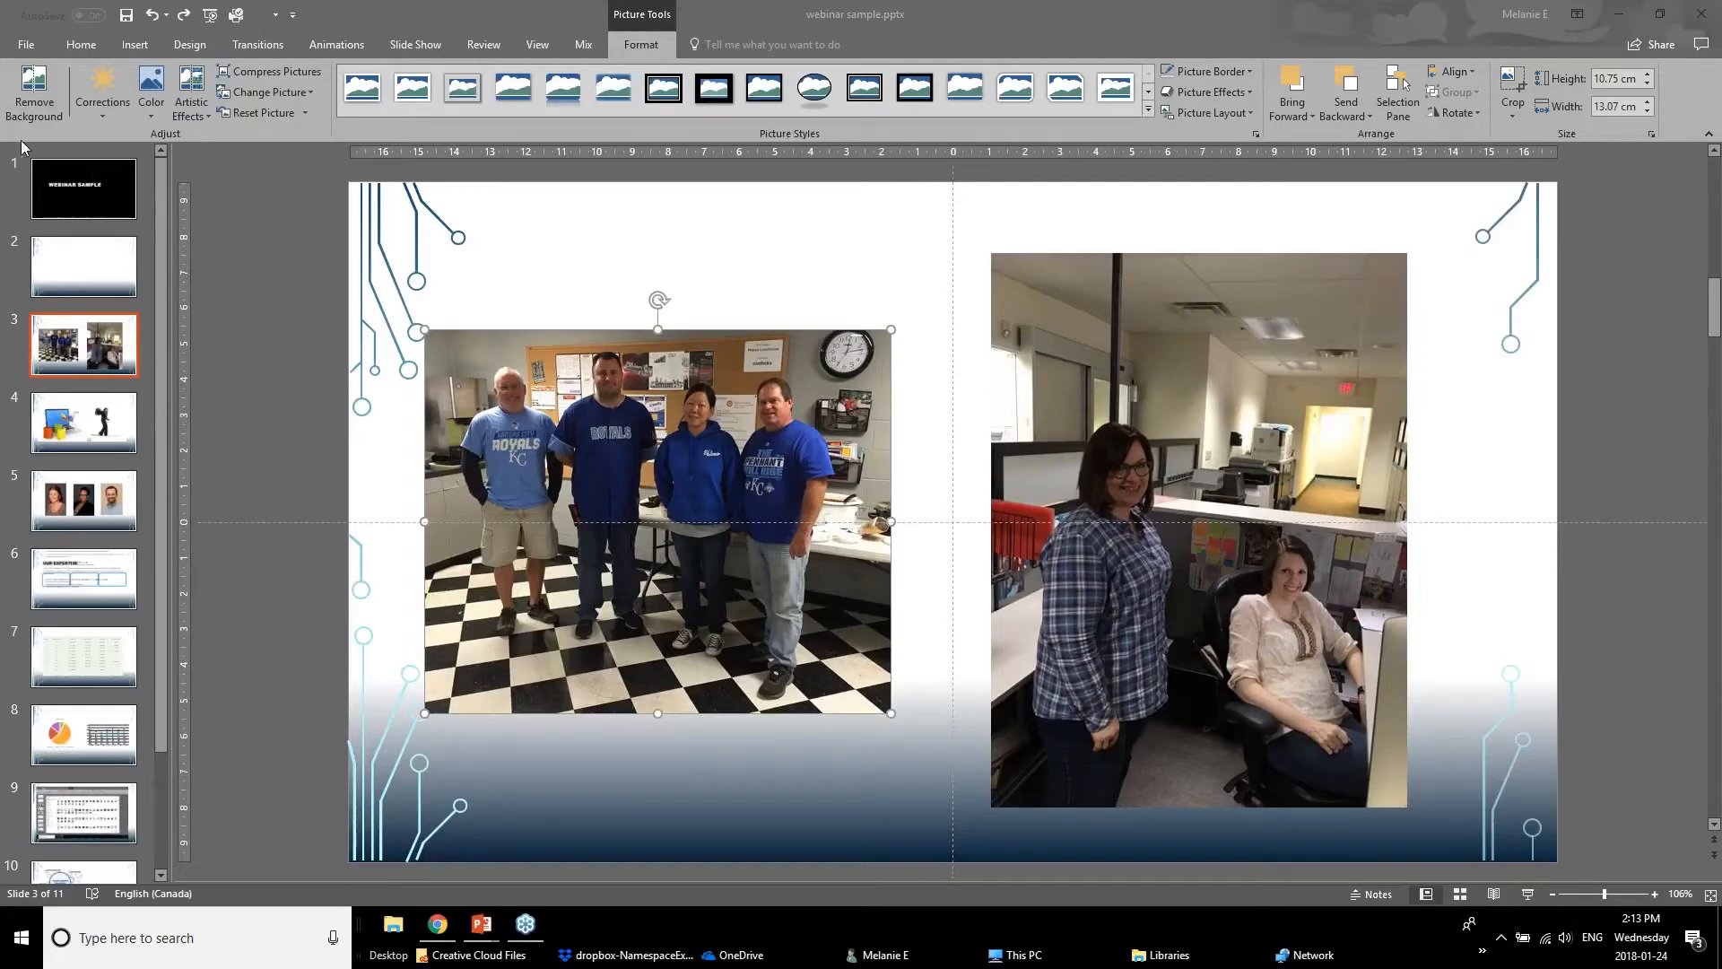
click(104, 108)
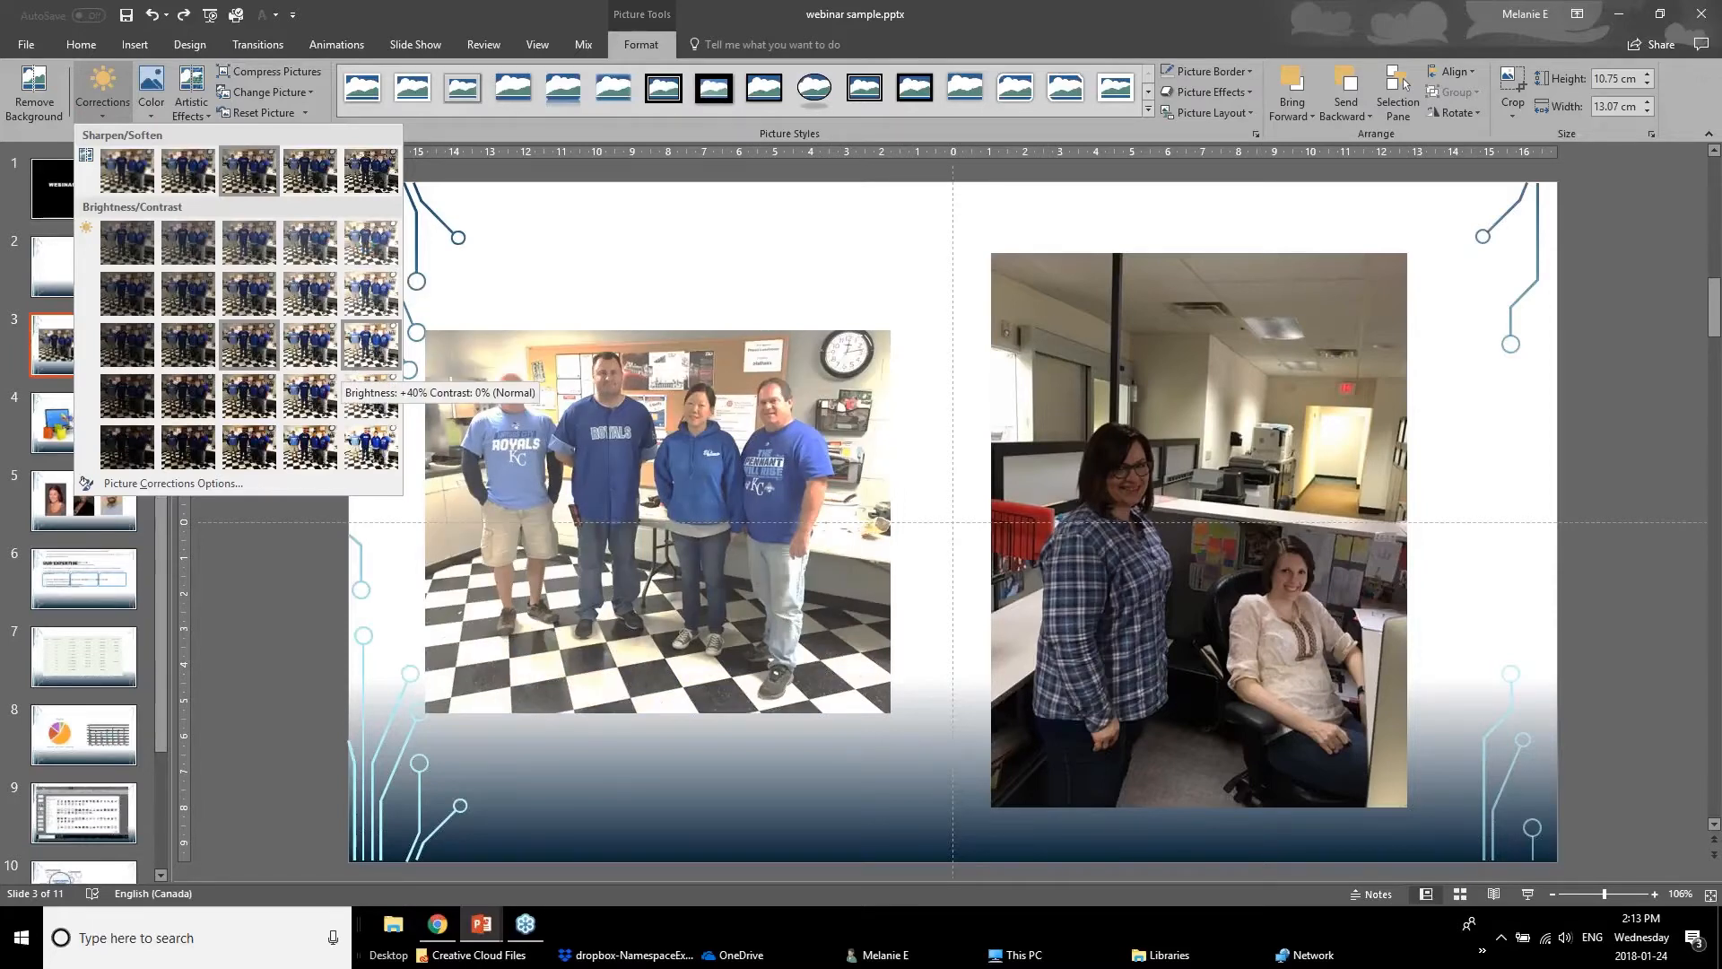
click(371, 350)
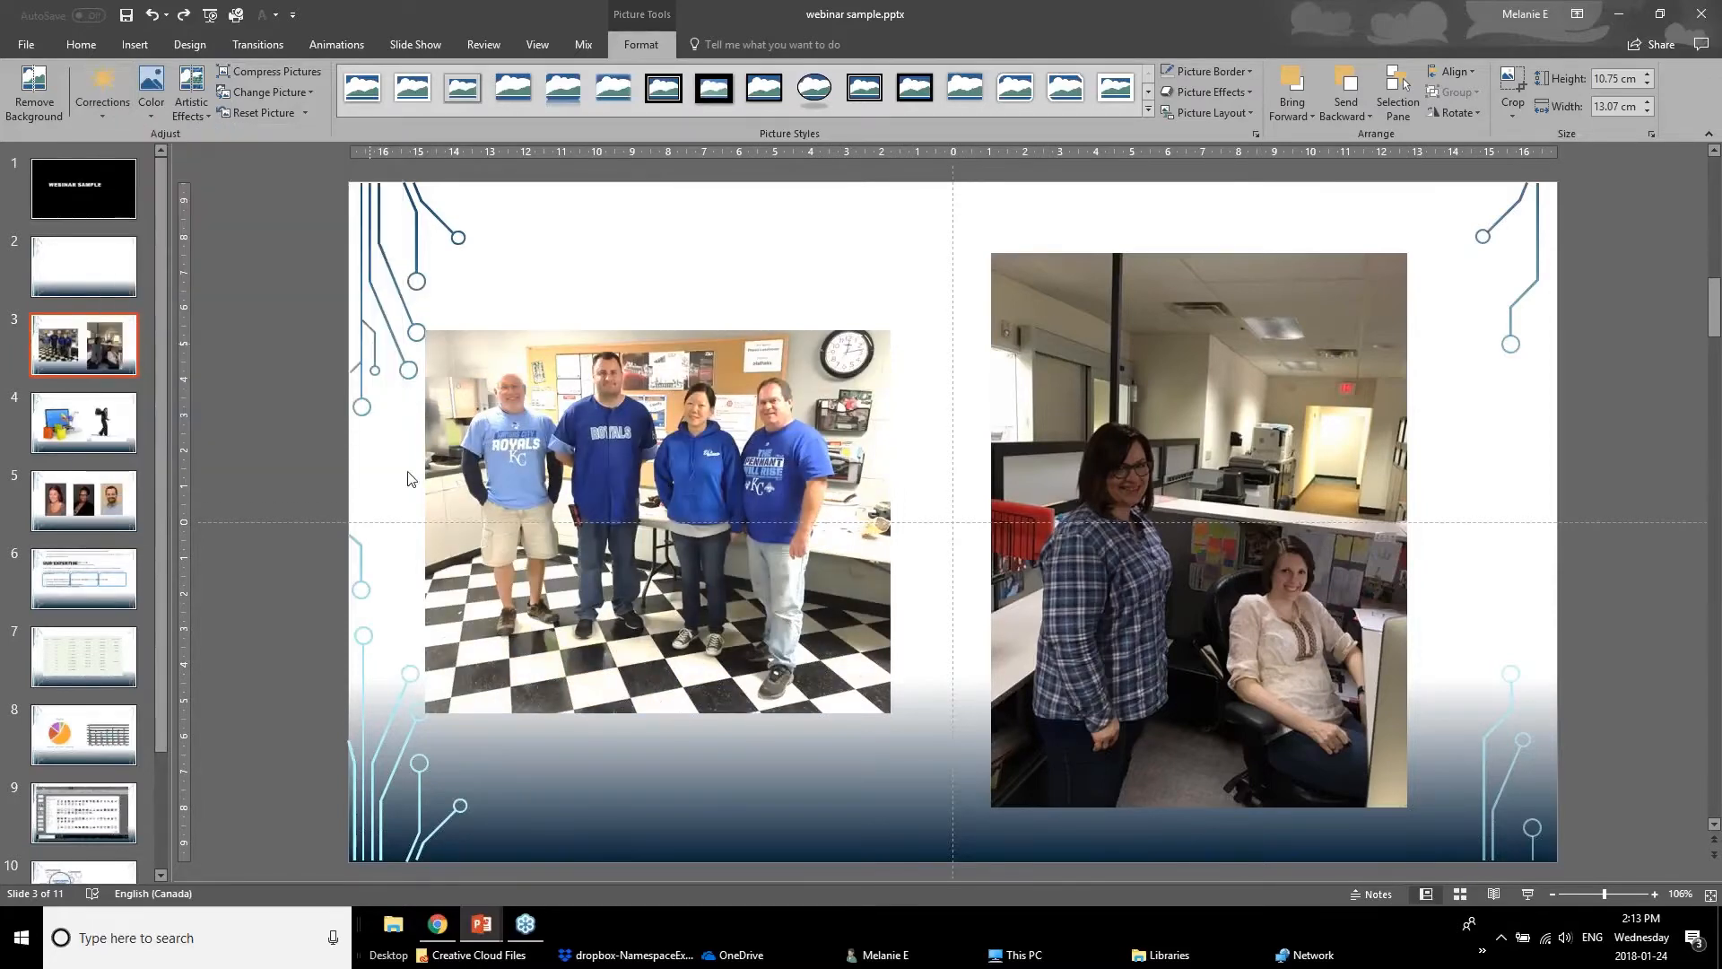
click(325, 596)
Mute the four-person group photo's colours with the second-lowest Color Saturation preset.
click(458, 557)
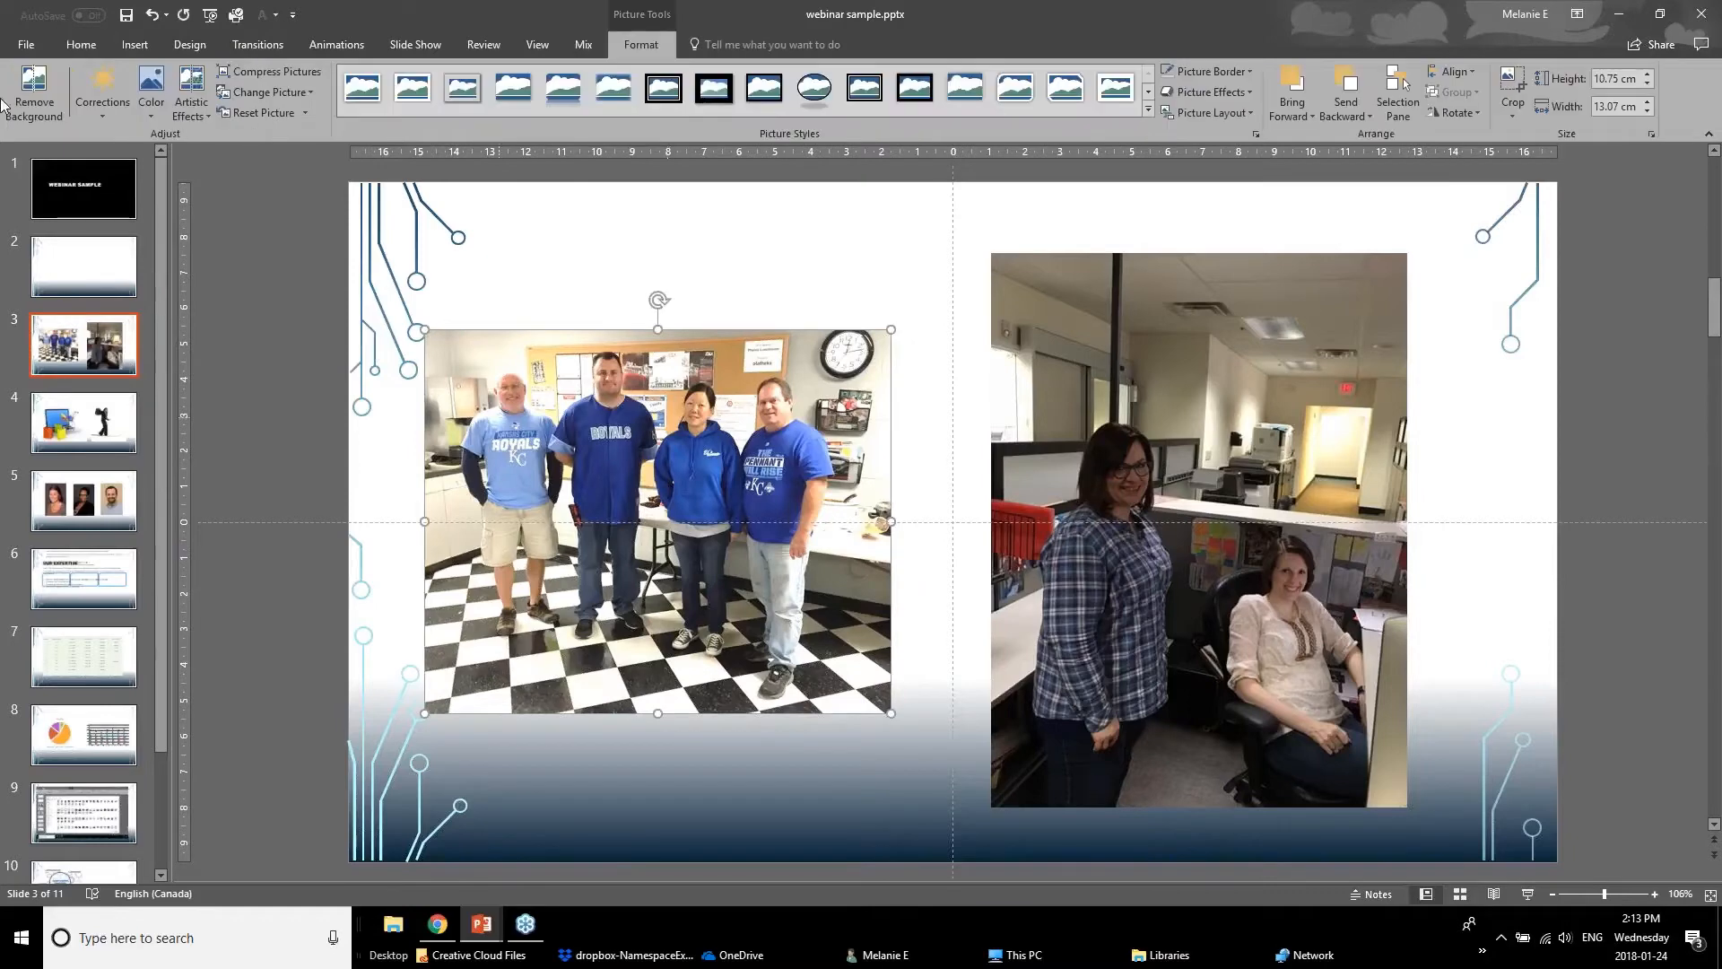
click(149, 93)
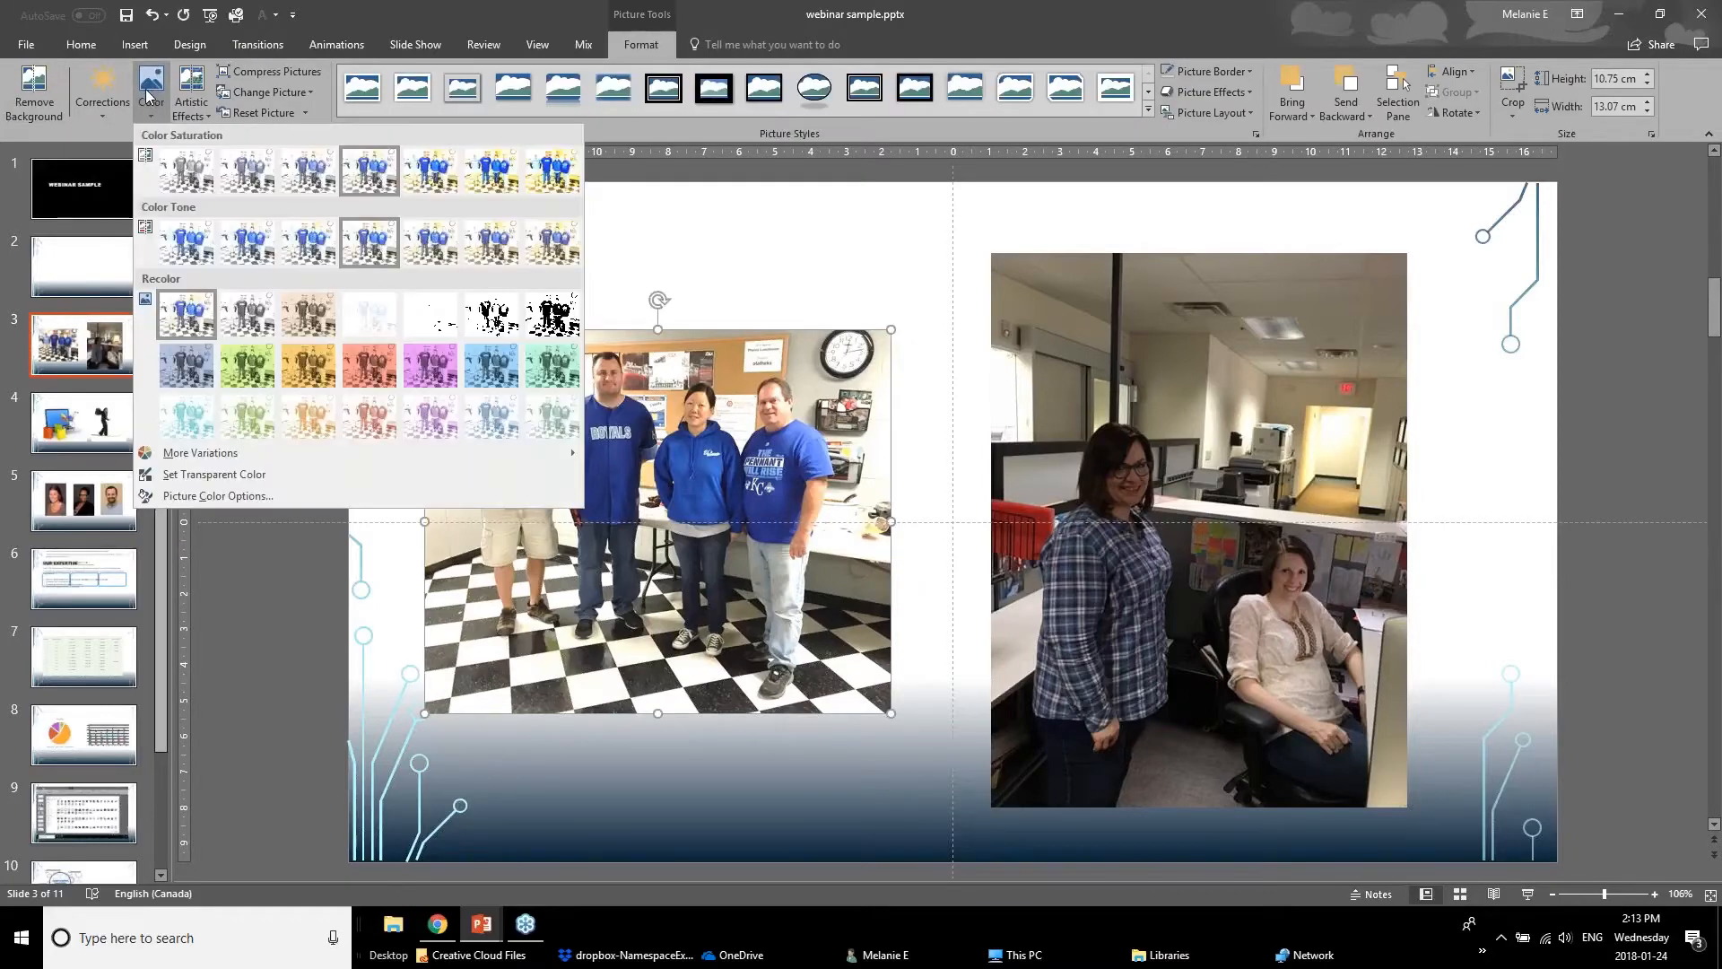
click(243, 182)
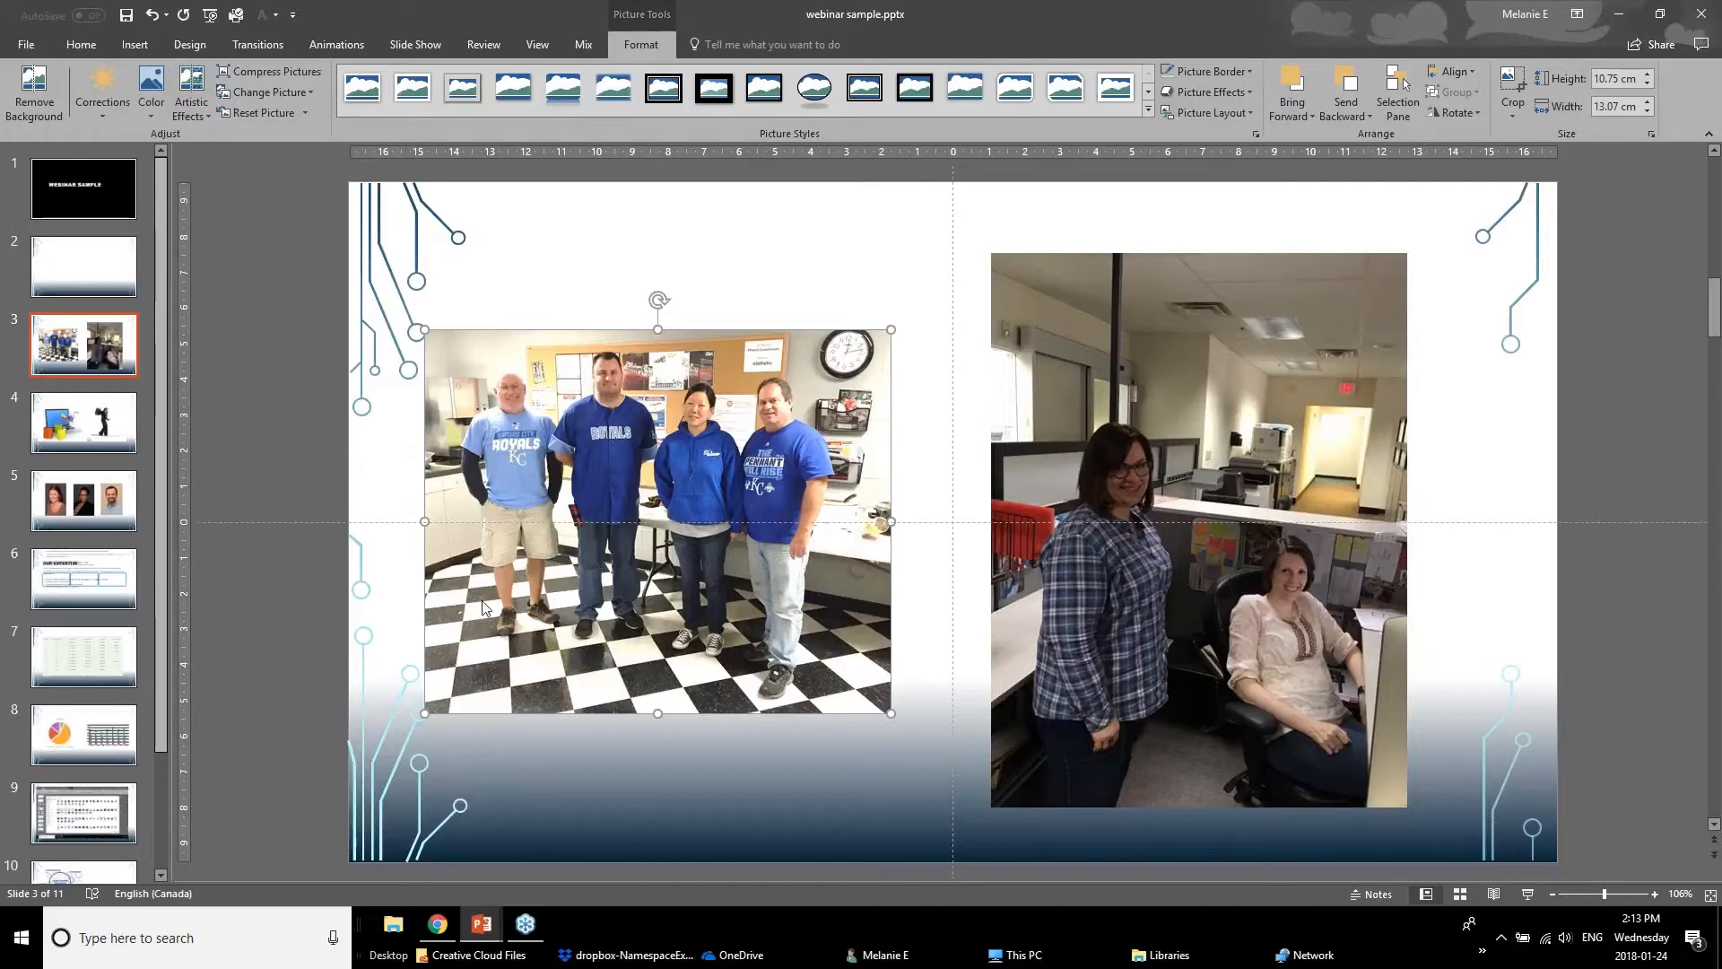
click(289, 637)
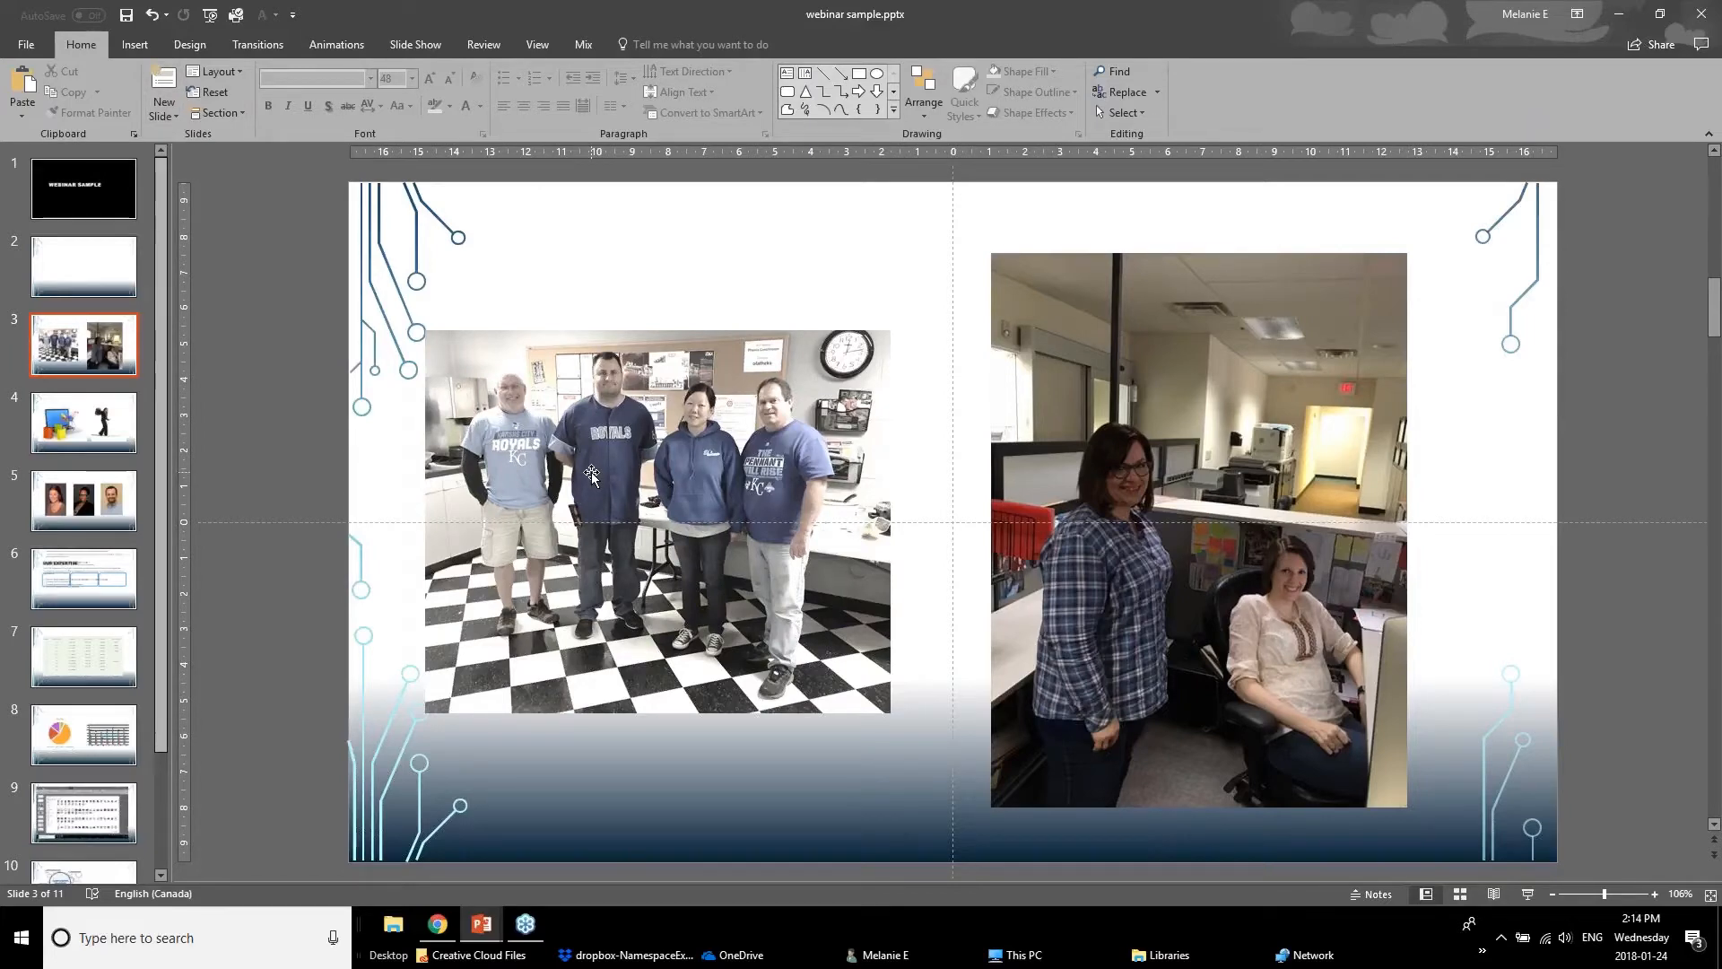
Brighten the tall office photo of two women with a high-brightness correction preset.
click(623, 519)
click(1211, 510)
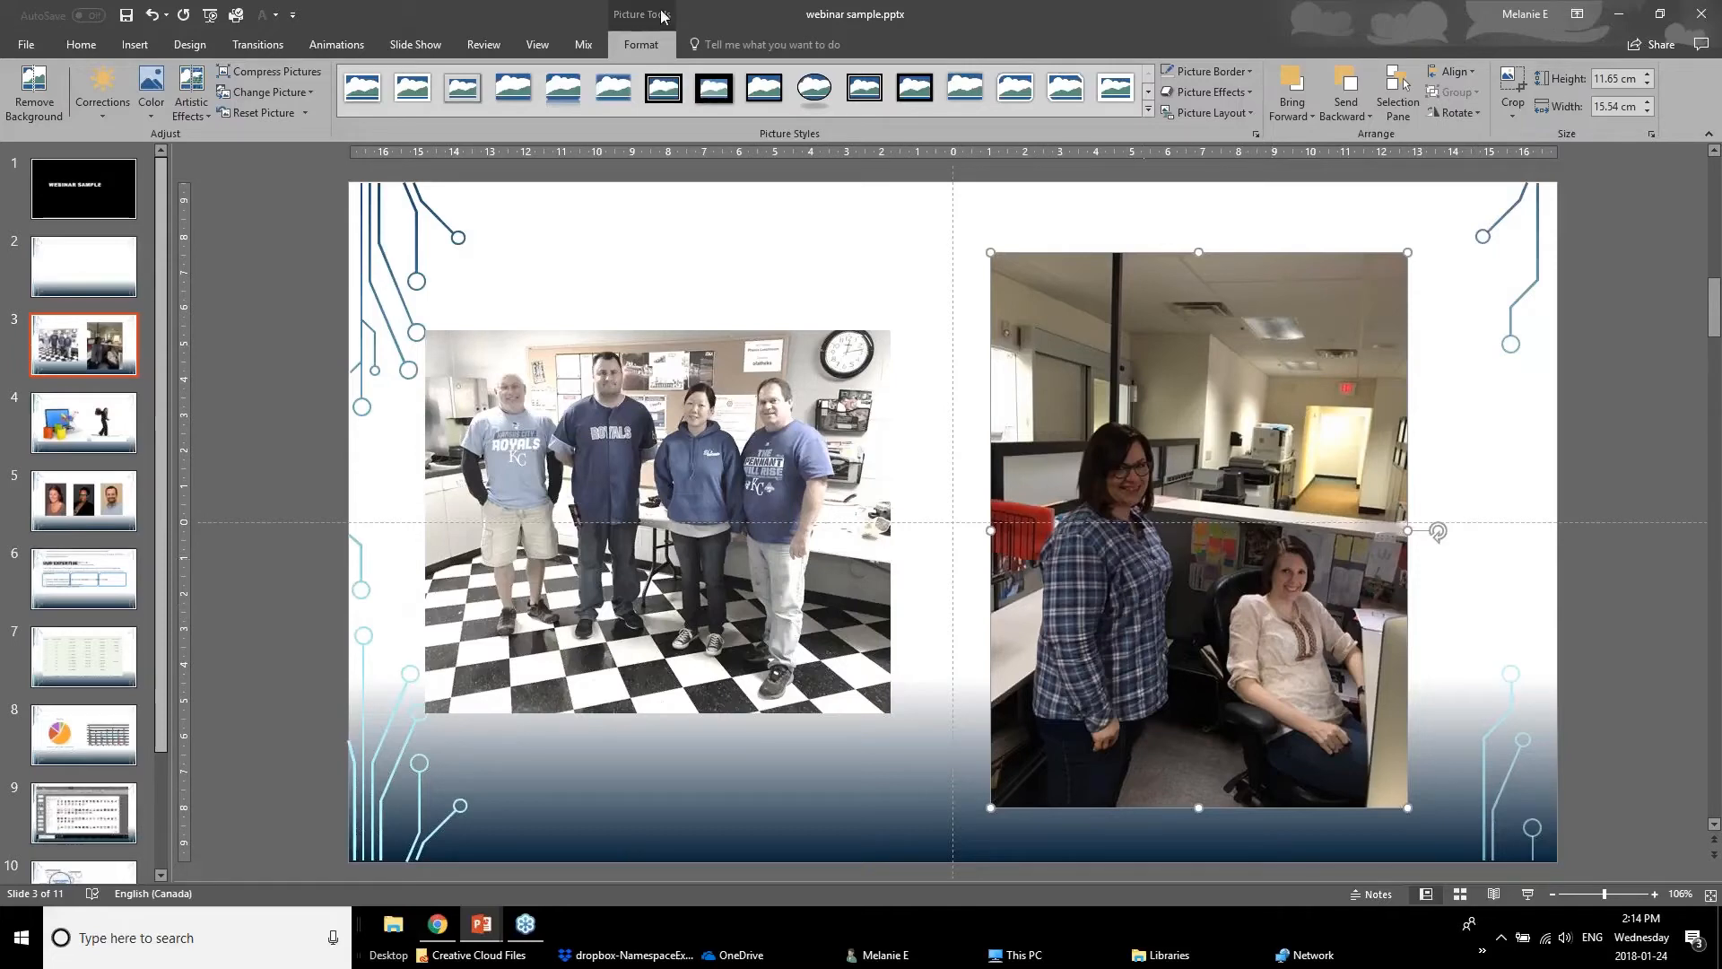
click(82, 113)
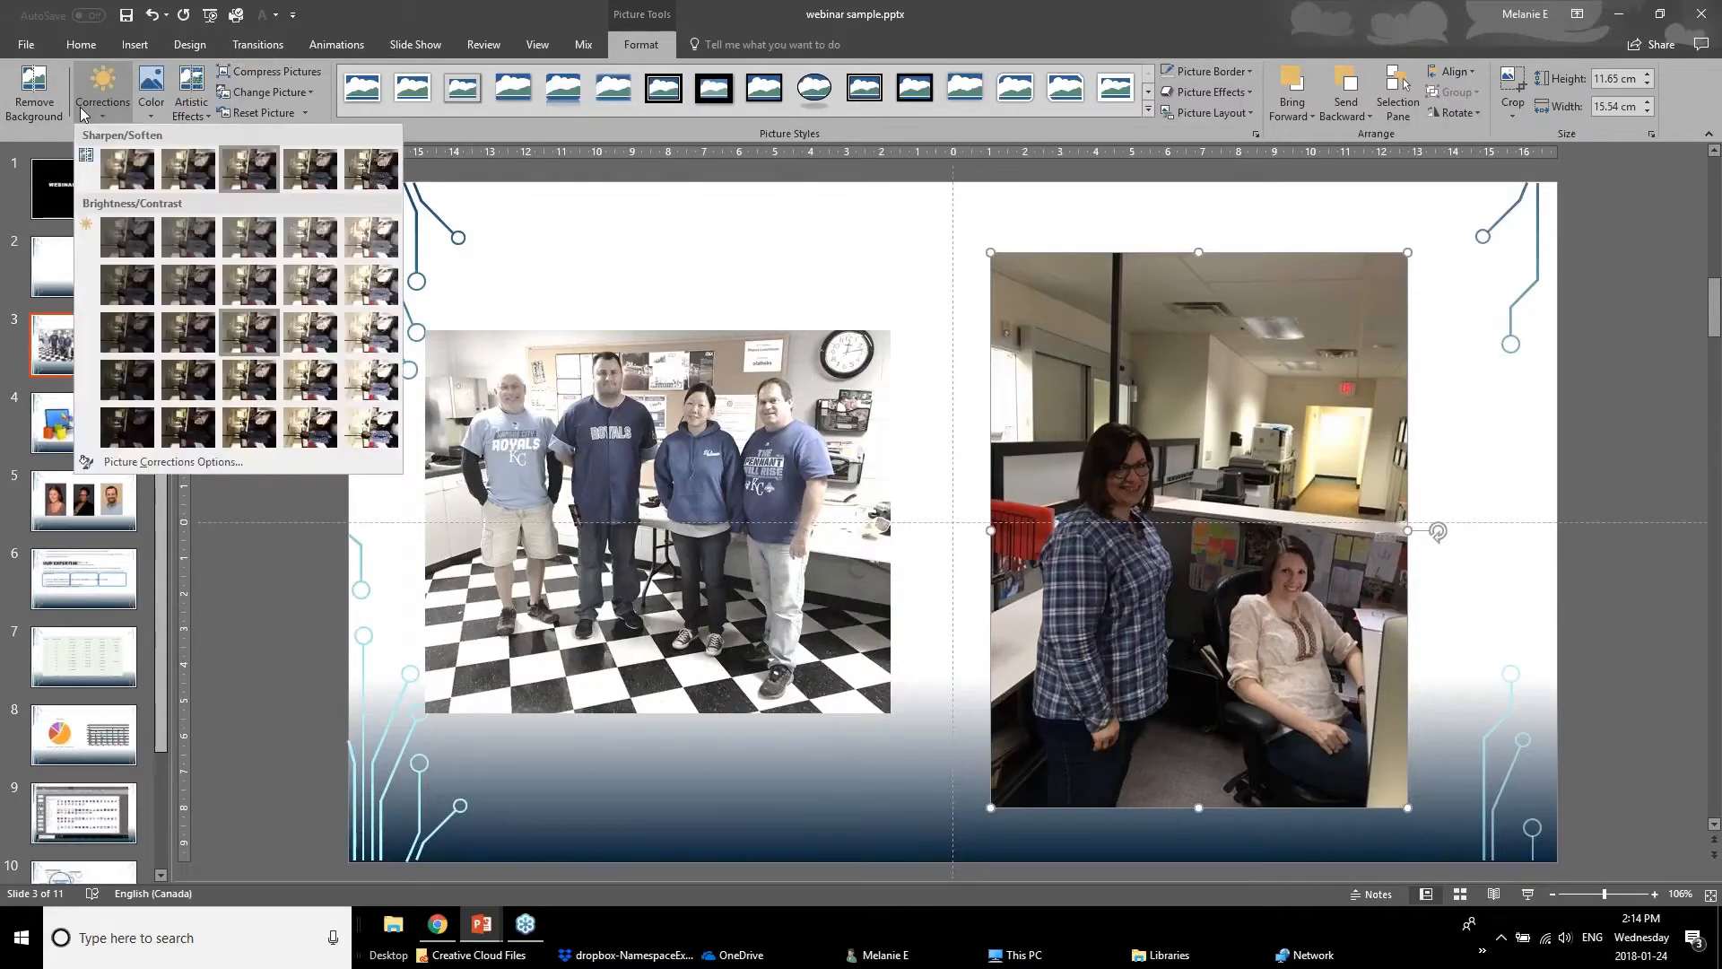
click(363, 334)
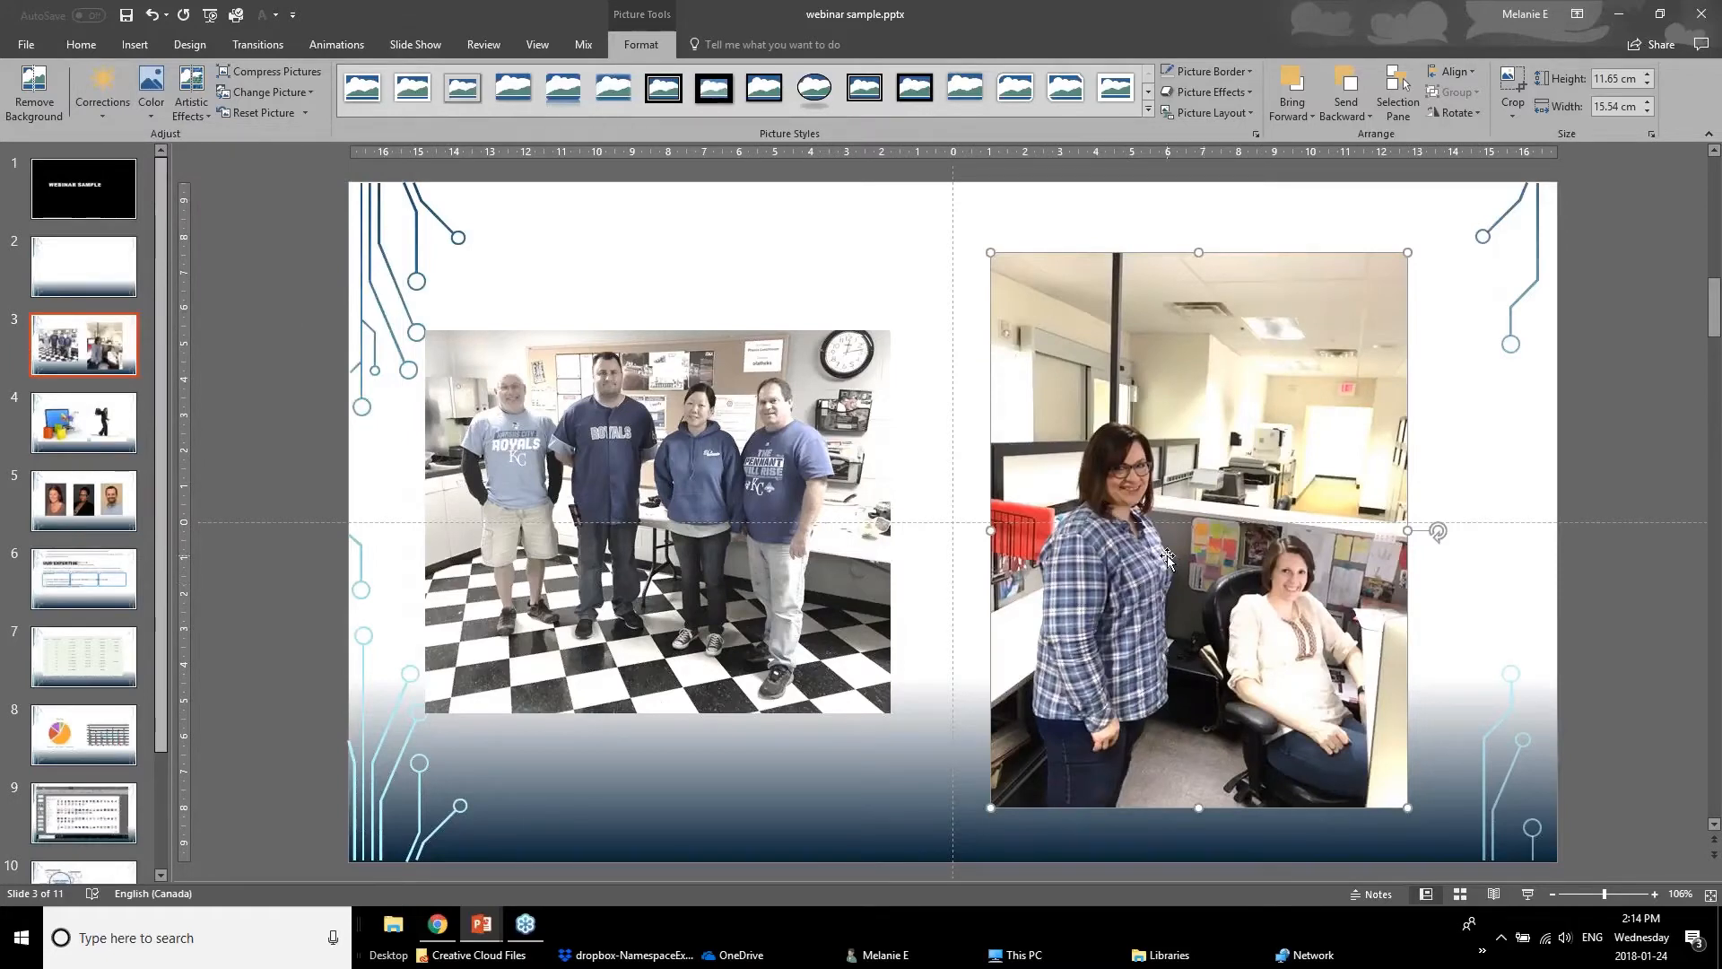
Crop the office photo closely around the two women, trimming it to about 9.95 by 7.9 cm.
click(1514, 90)
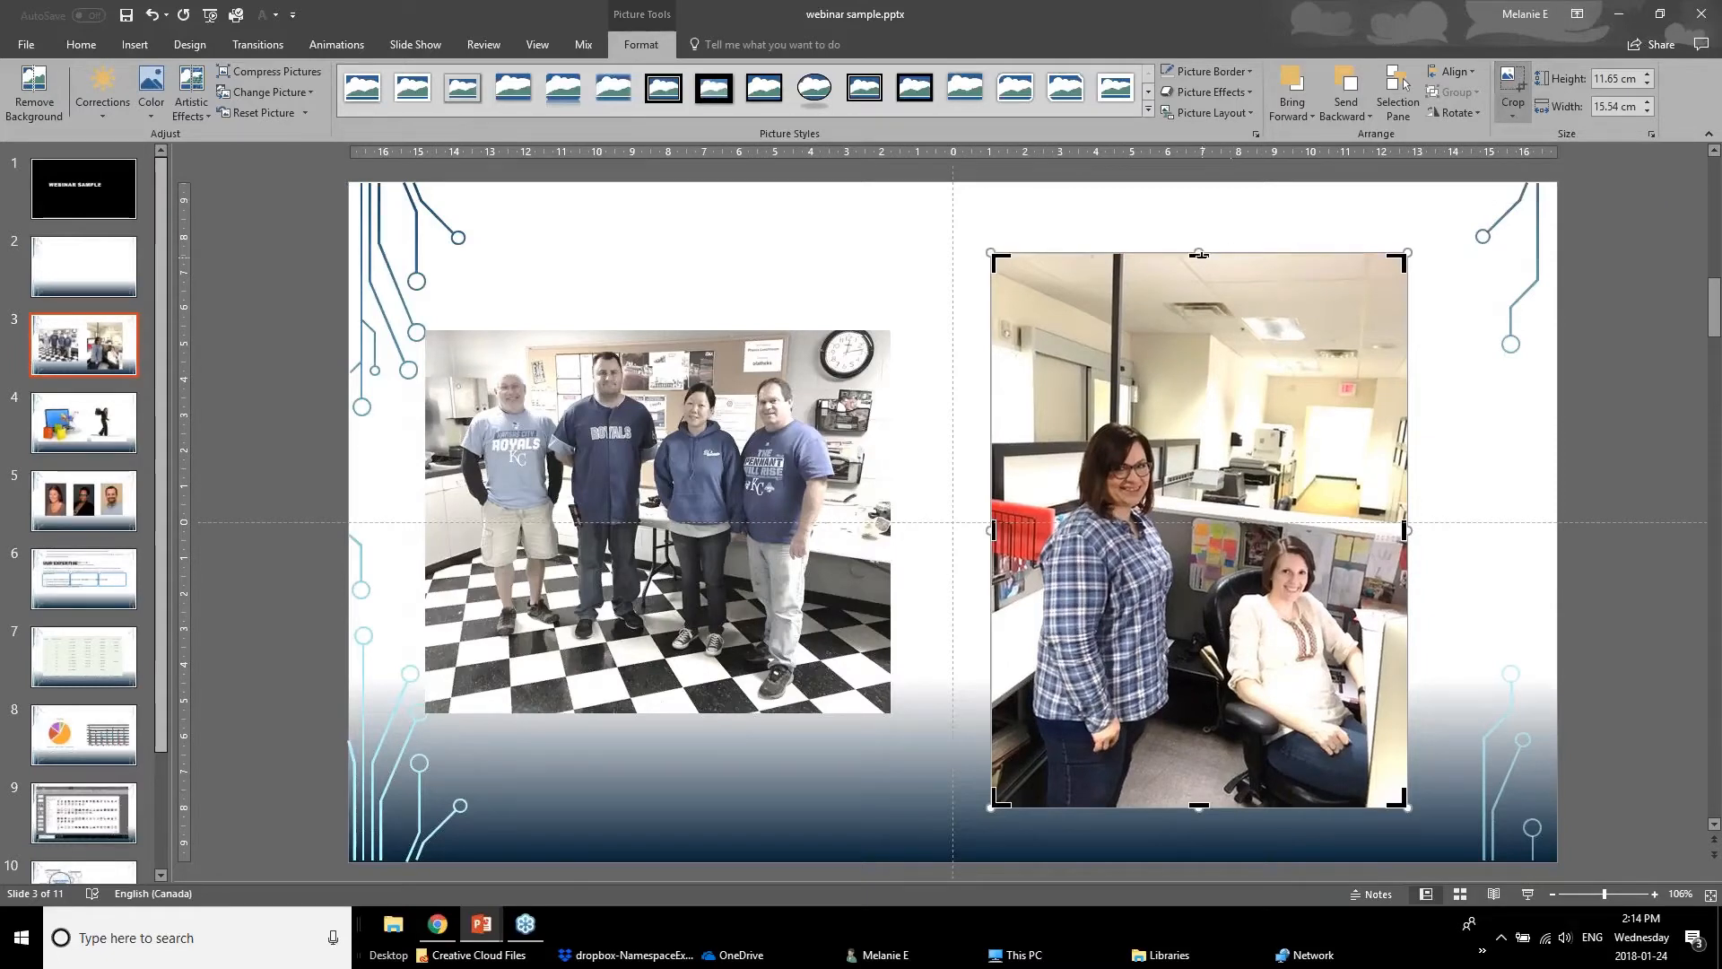
drag(1200, 255, 1215, 415)
drag(1200, 807, 1202, 693)
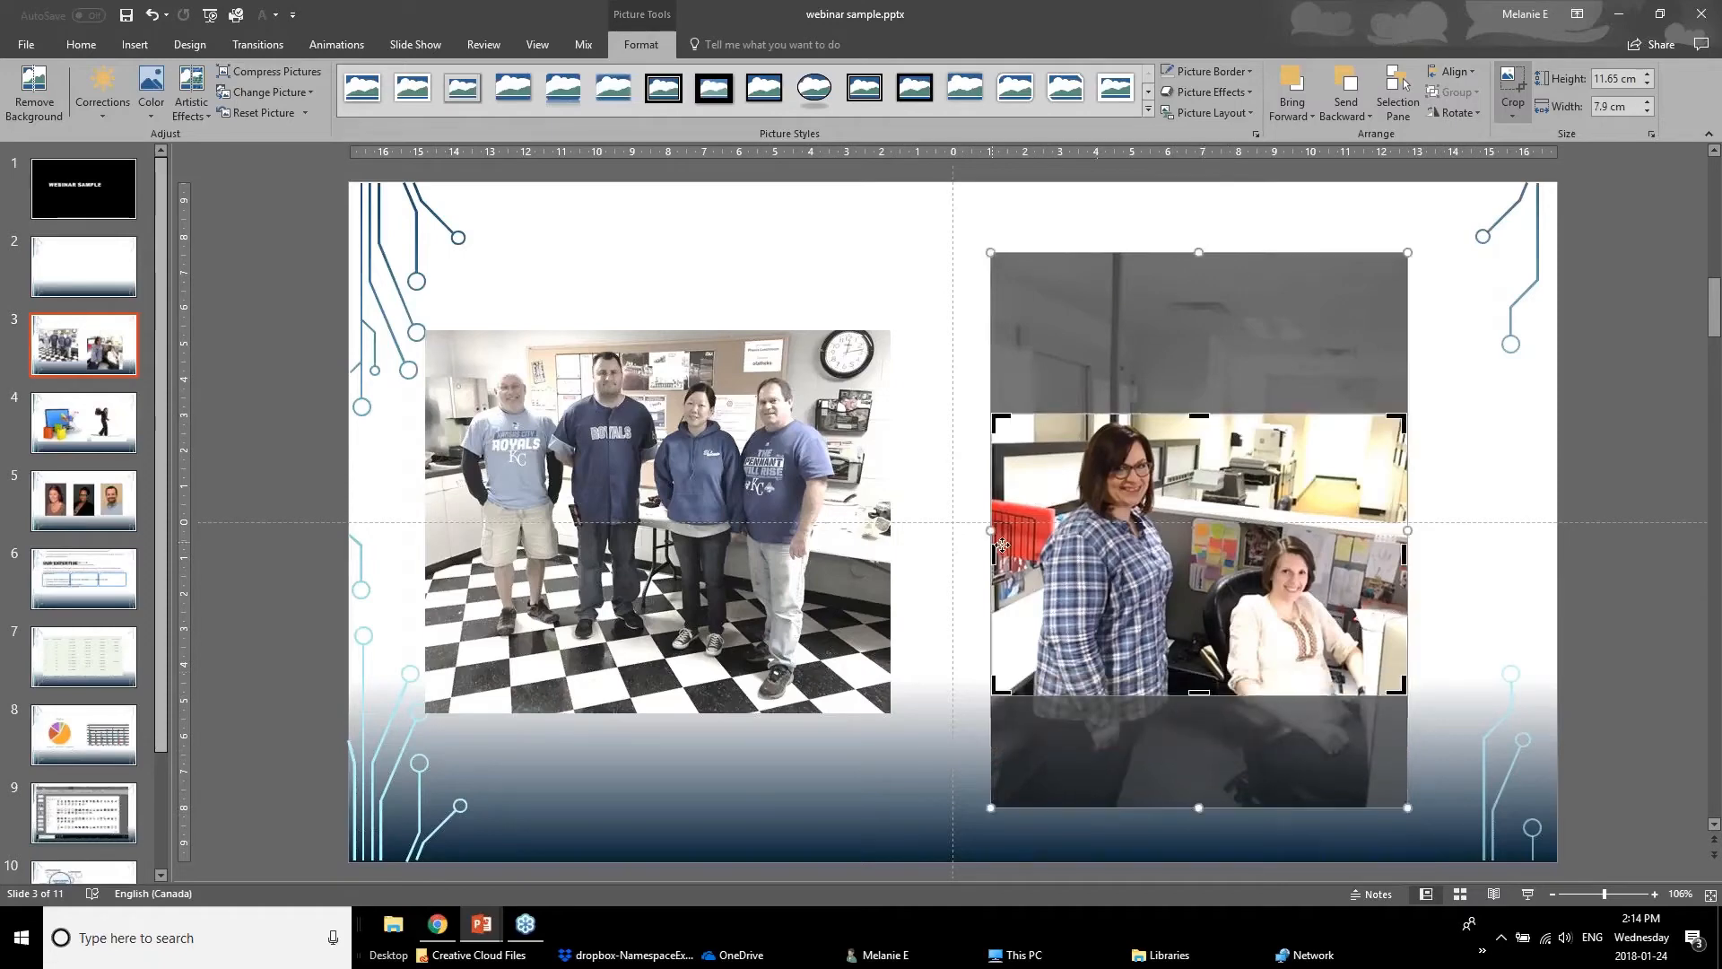
drag(1002, 544, 1052, 545)
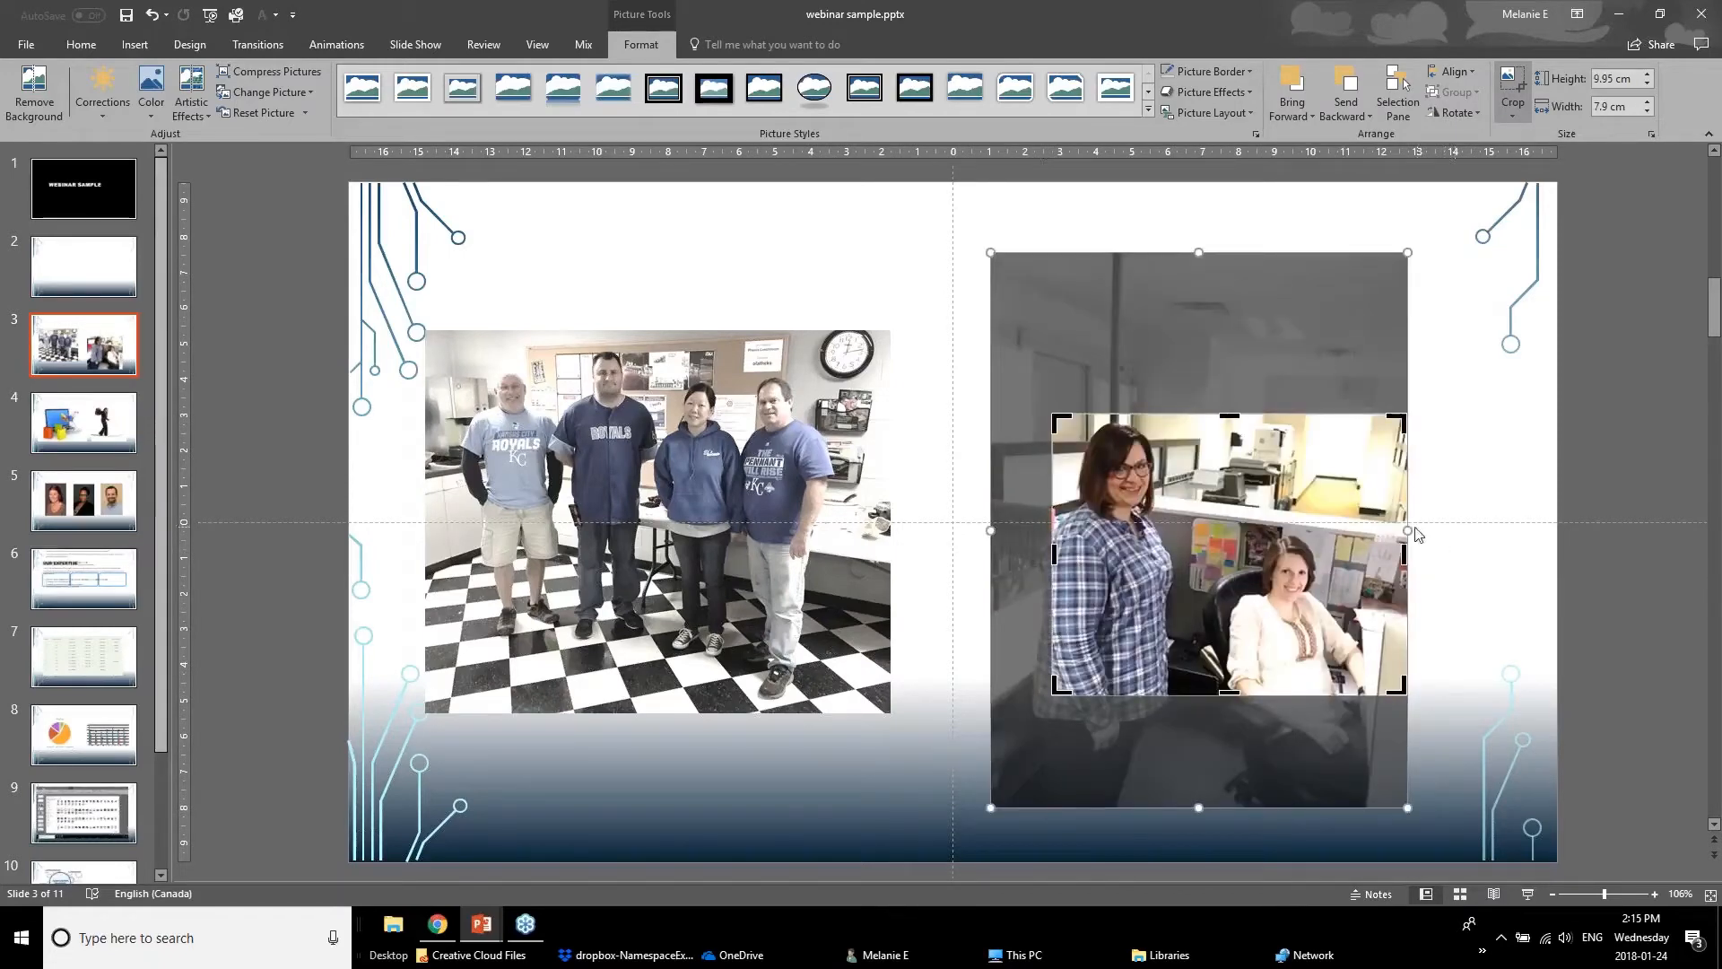
mouse_move(1408, 531)
mouse_down()
mouse_move(1392, 545)
mouse_move(1432, 547)
mouse_up()
click(1603, 616)
Enlarge the cropped office photo to about 11.37 by 9.03 cm and centre it roughly beside the group photo.
drag(1320, 581, 1263, 454)
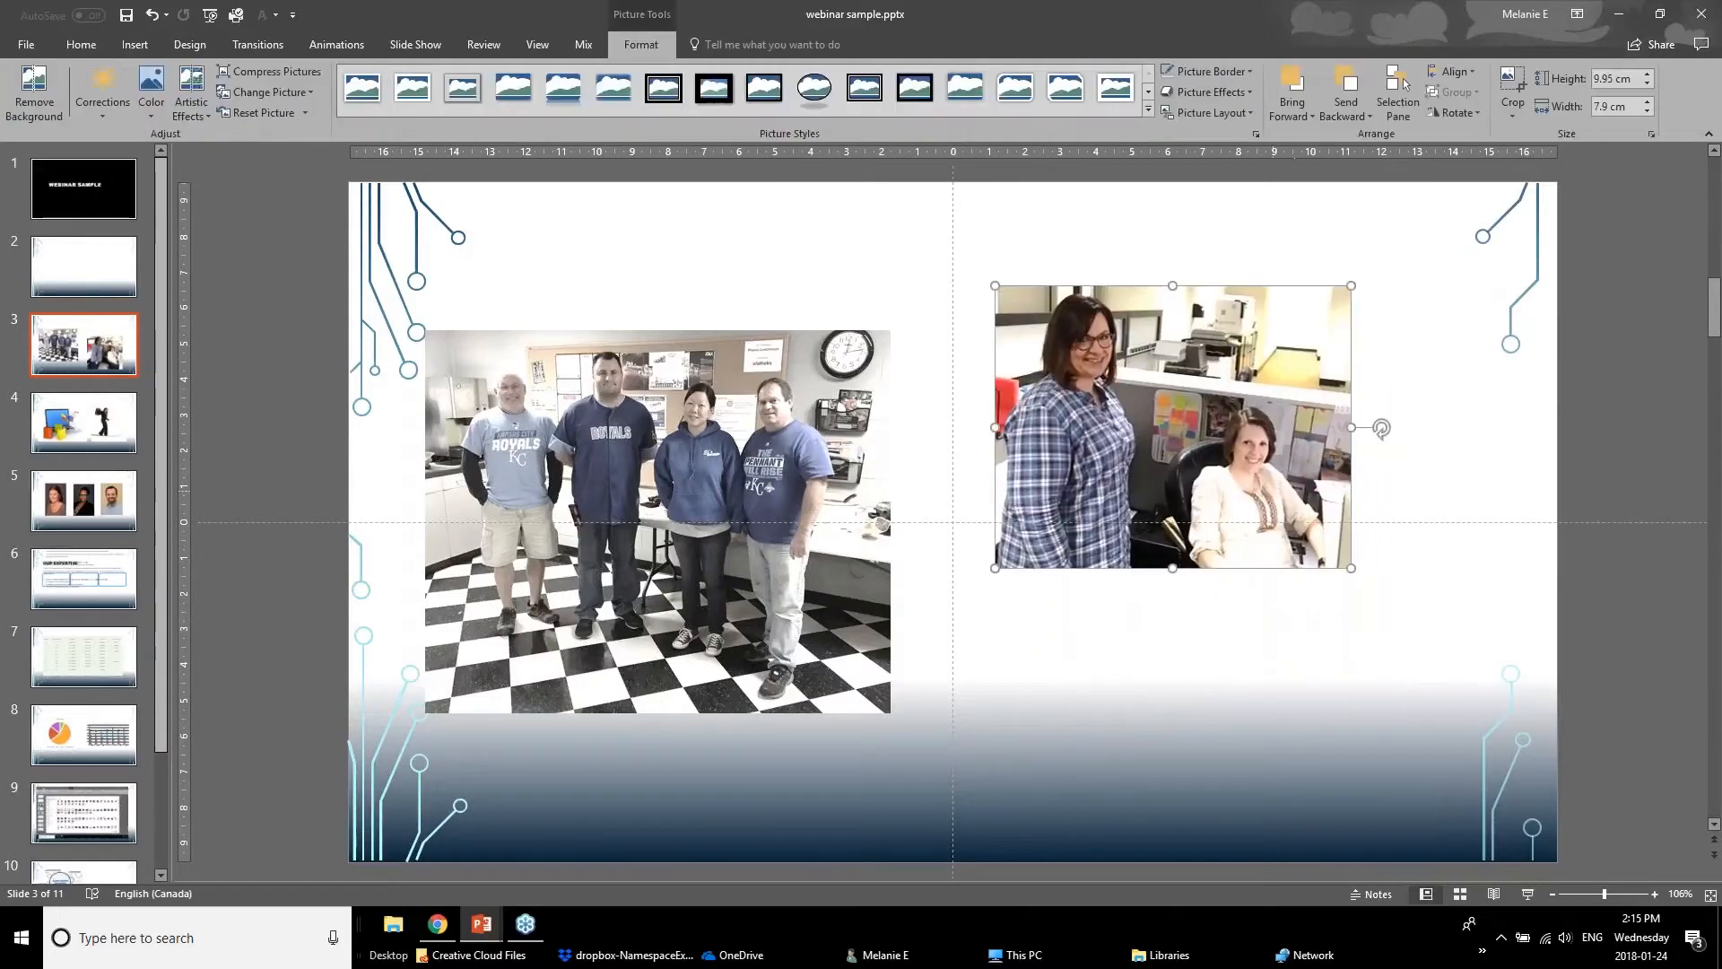
drag(1352, 568, 1401, 608)
drag(1295, 536, 1324, 599)
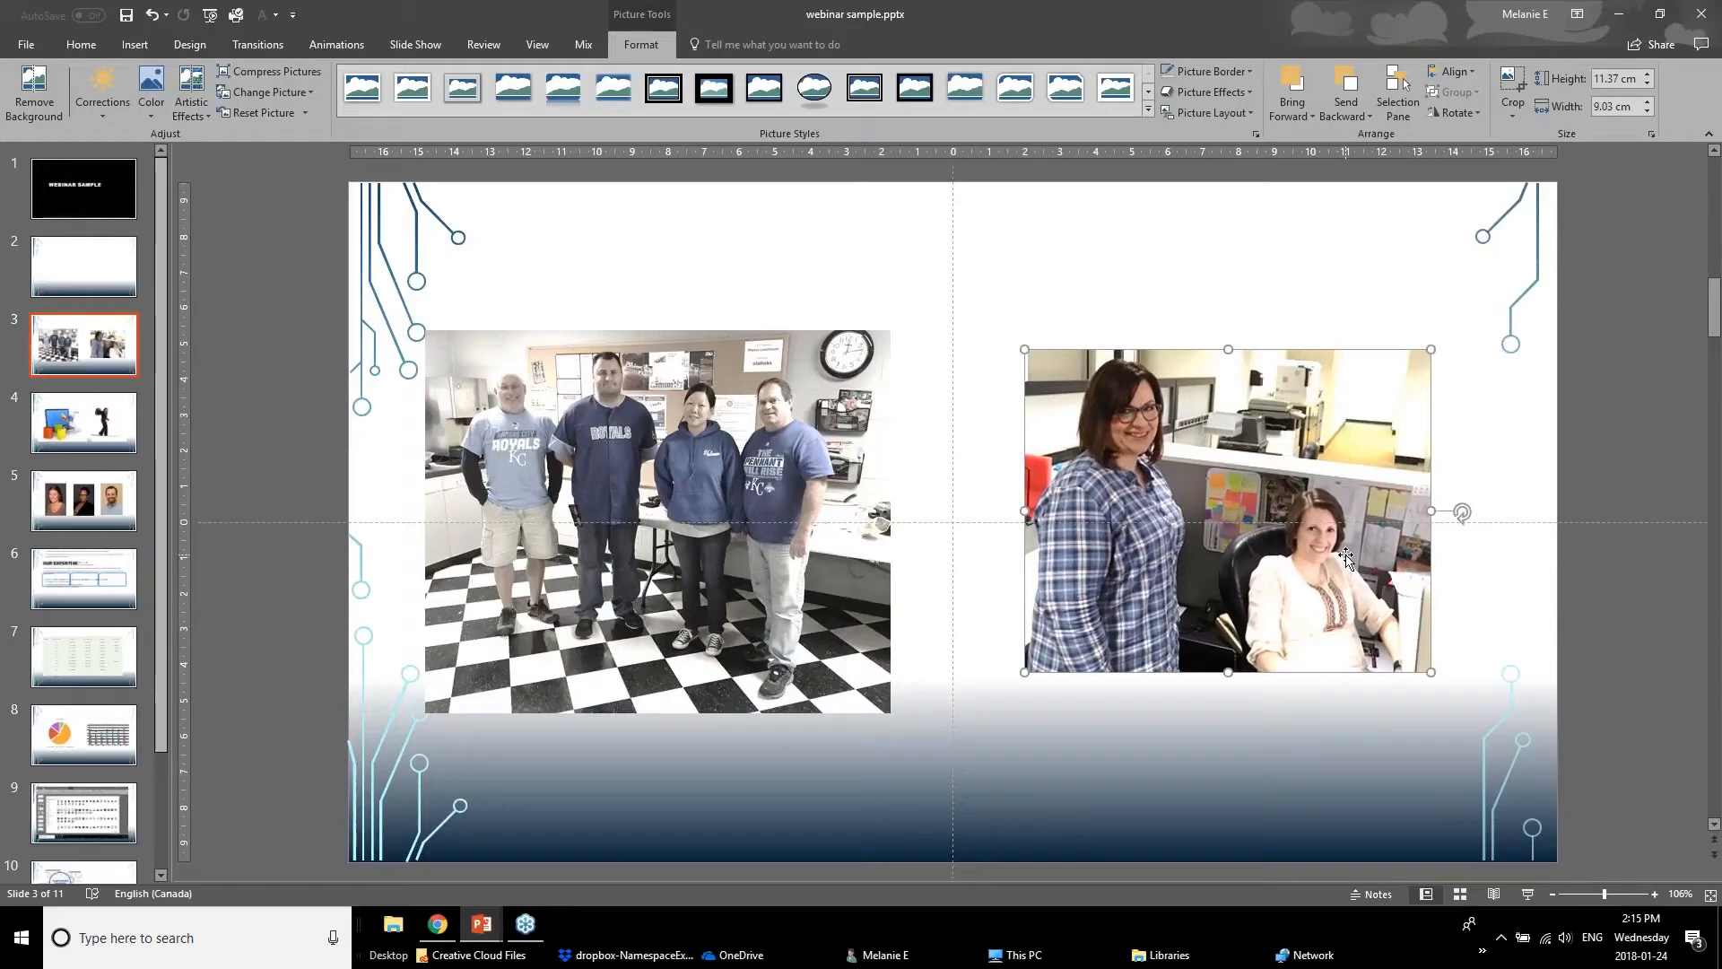
Crop the lower half off the group photo to about 5.38 cm high and move the photo down slightly.
click(652, 446)
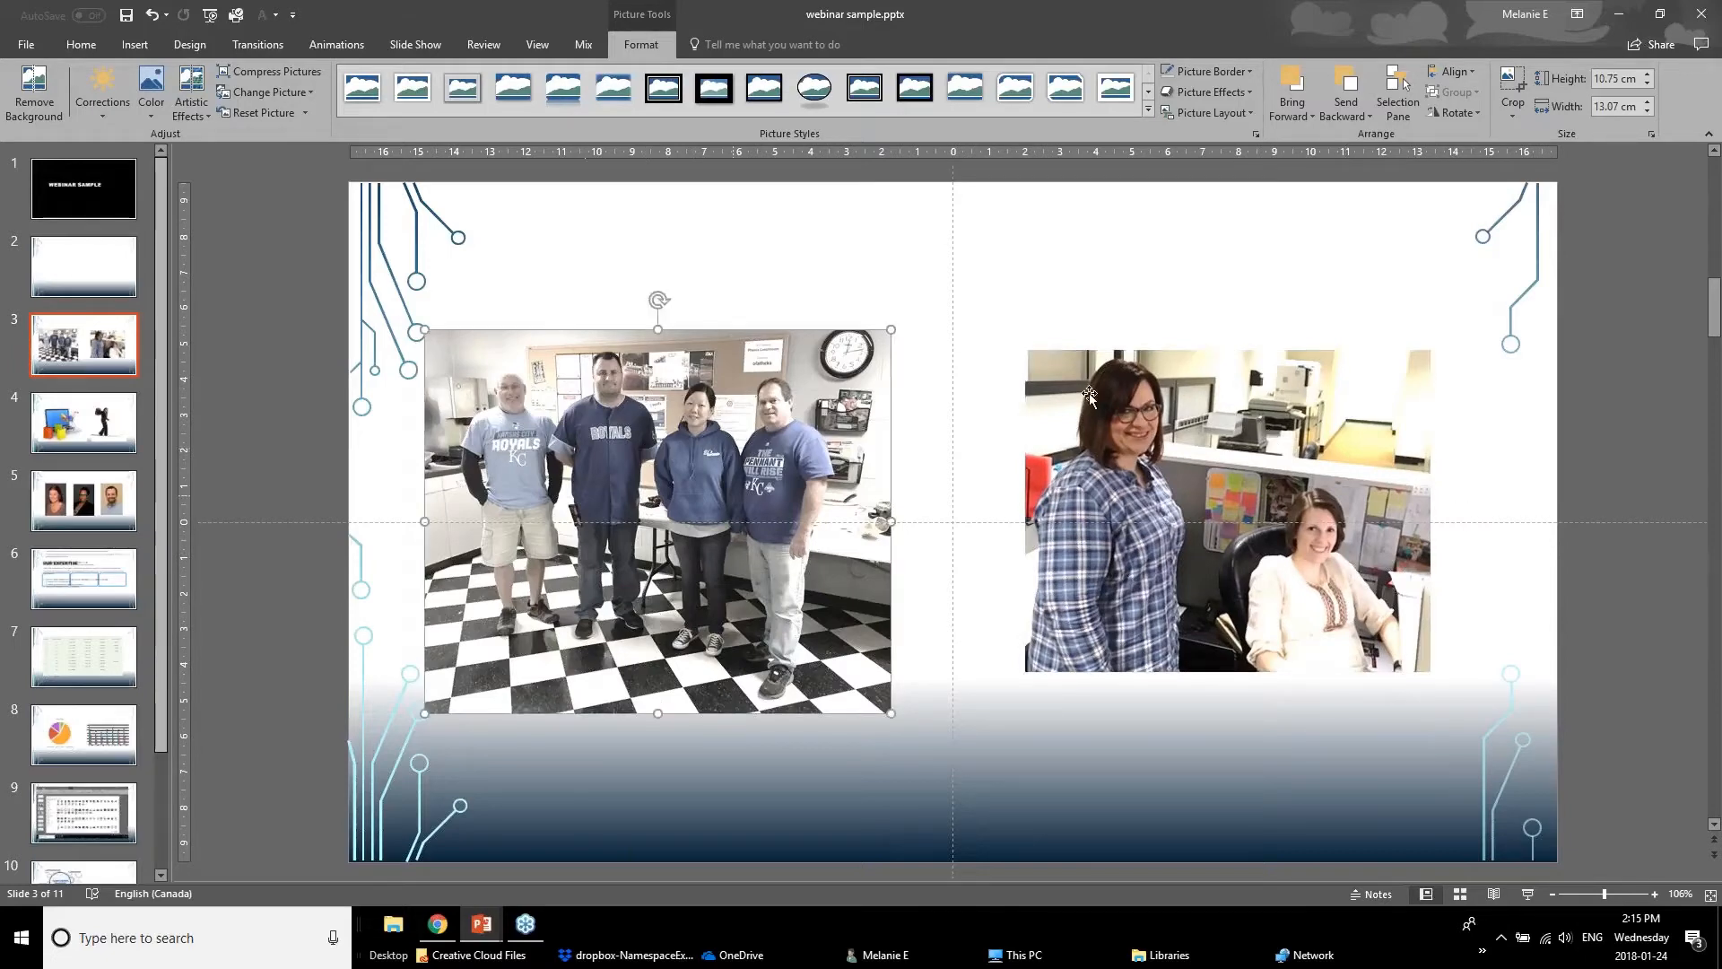
click(1517, 87)
click(1514, 85)
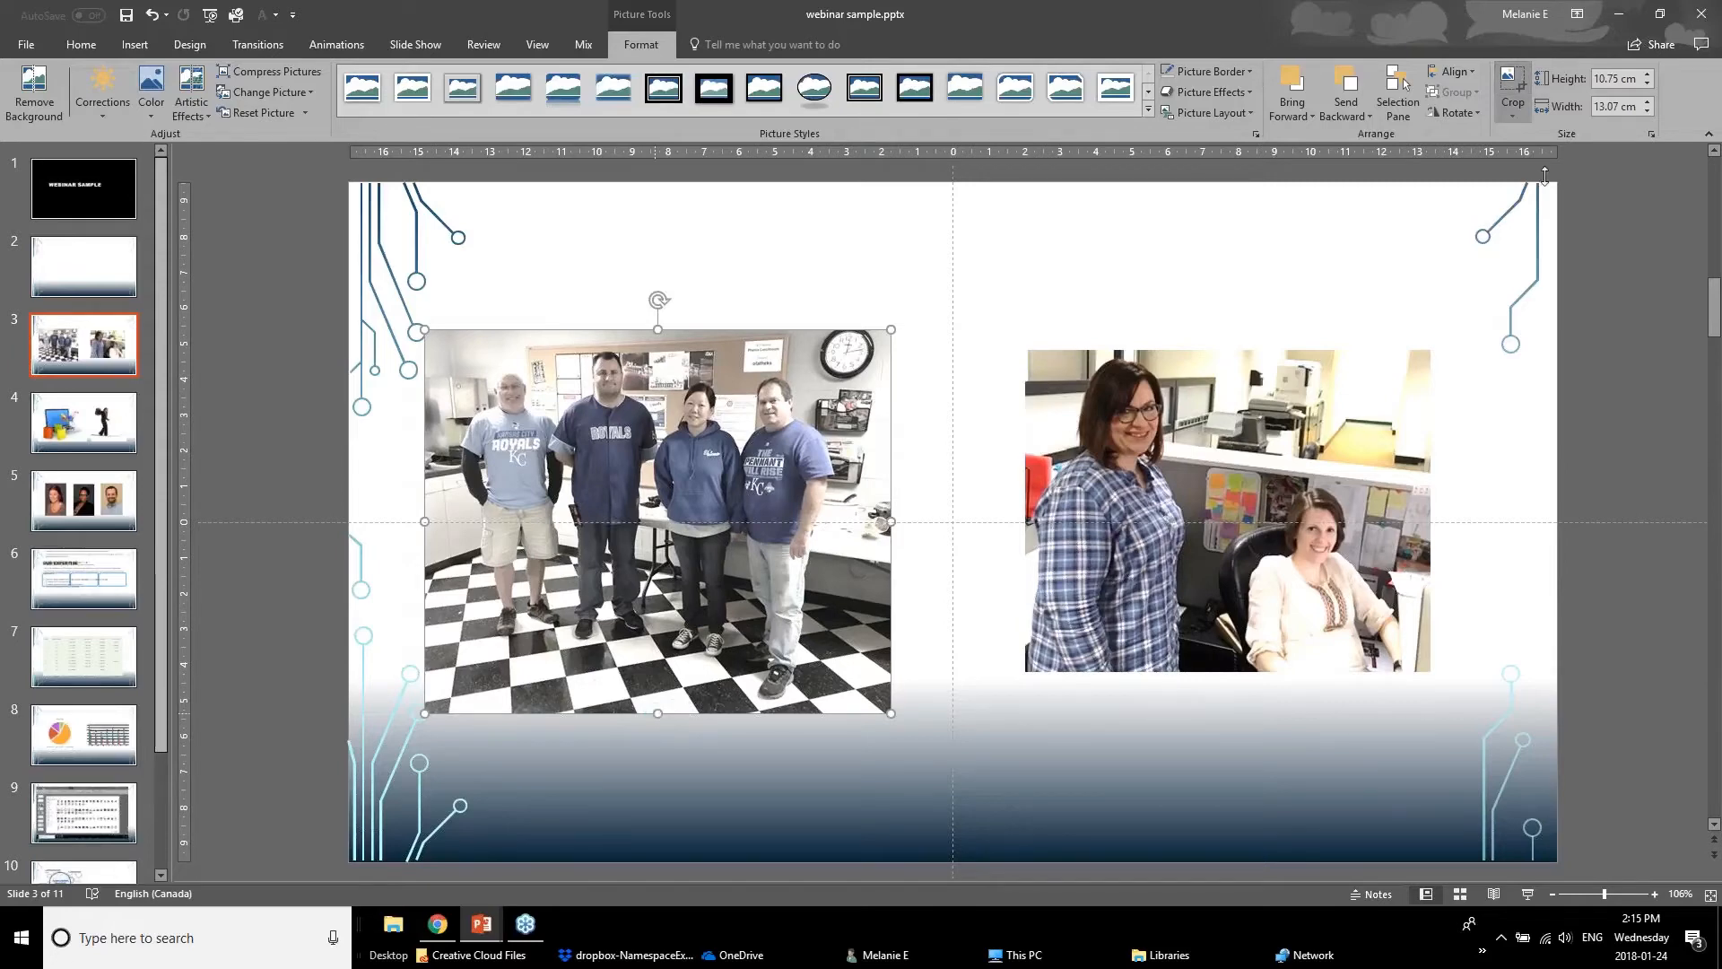
click(1514, 86)
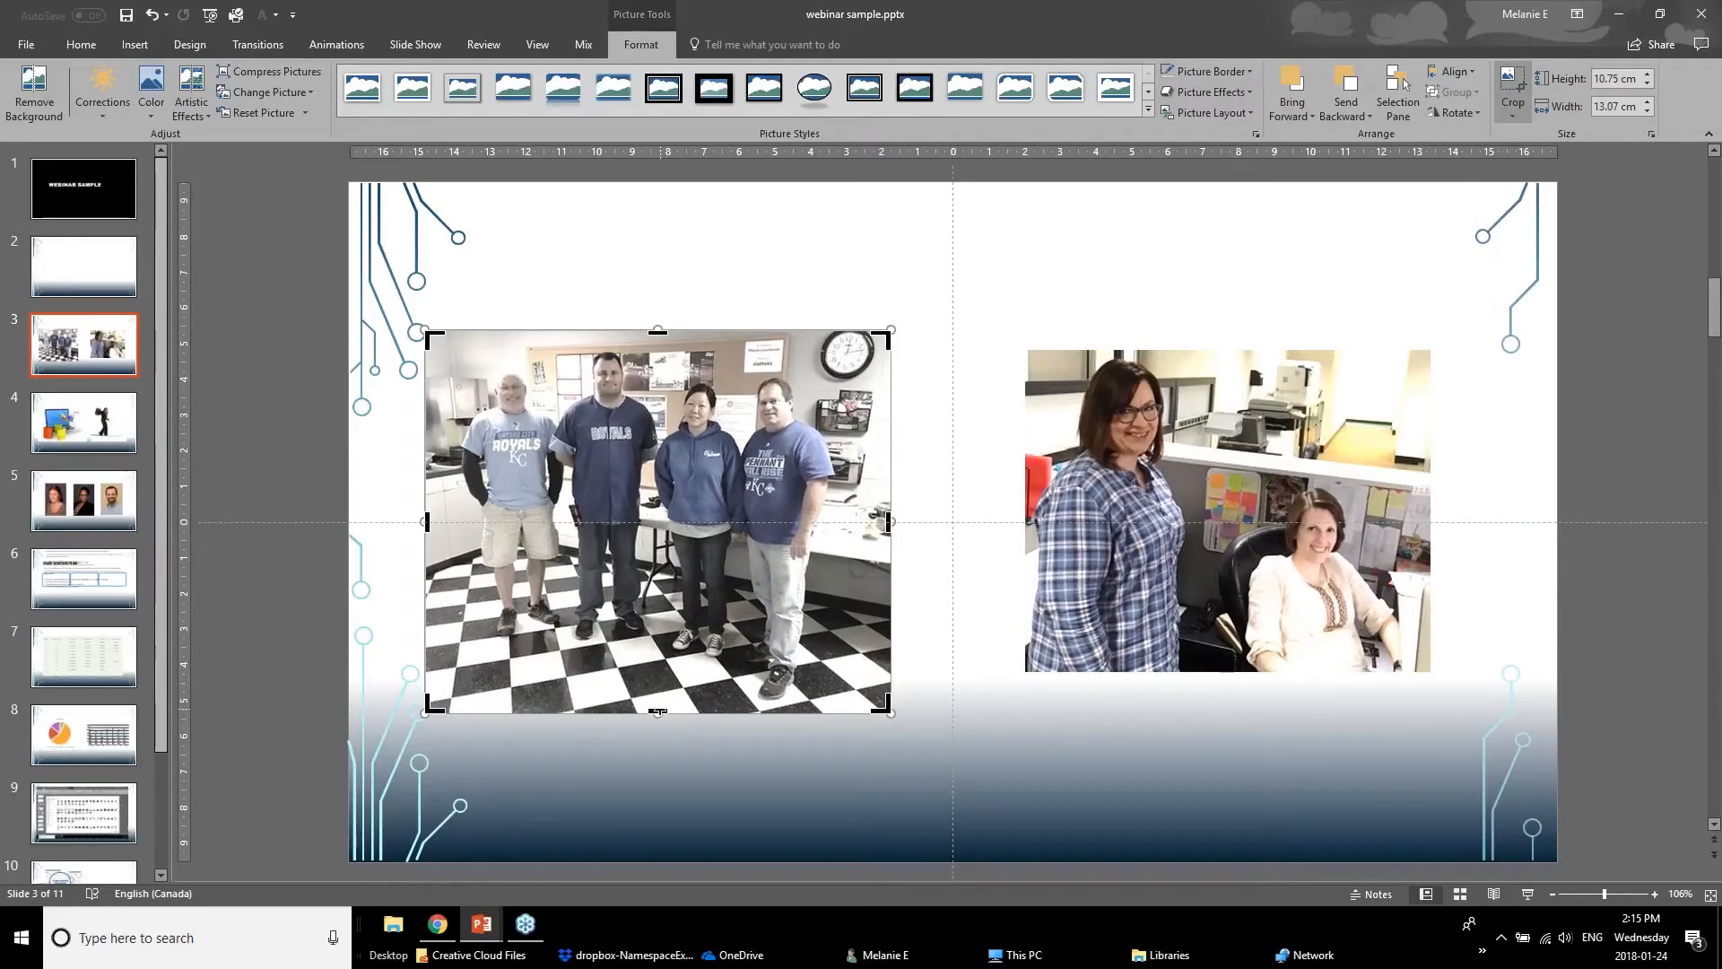
drag(657, 711, 677, 523)
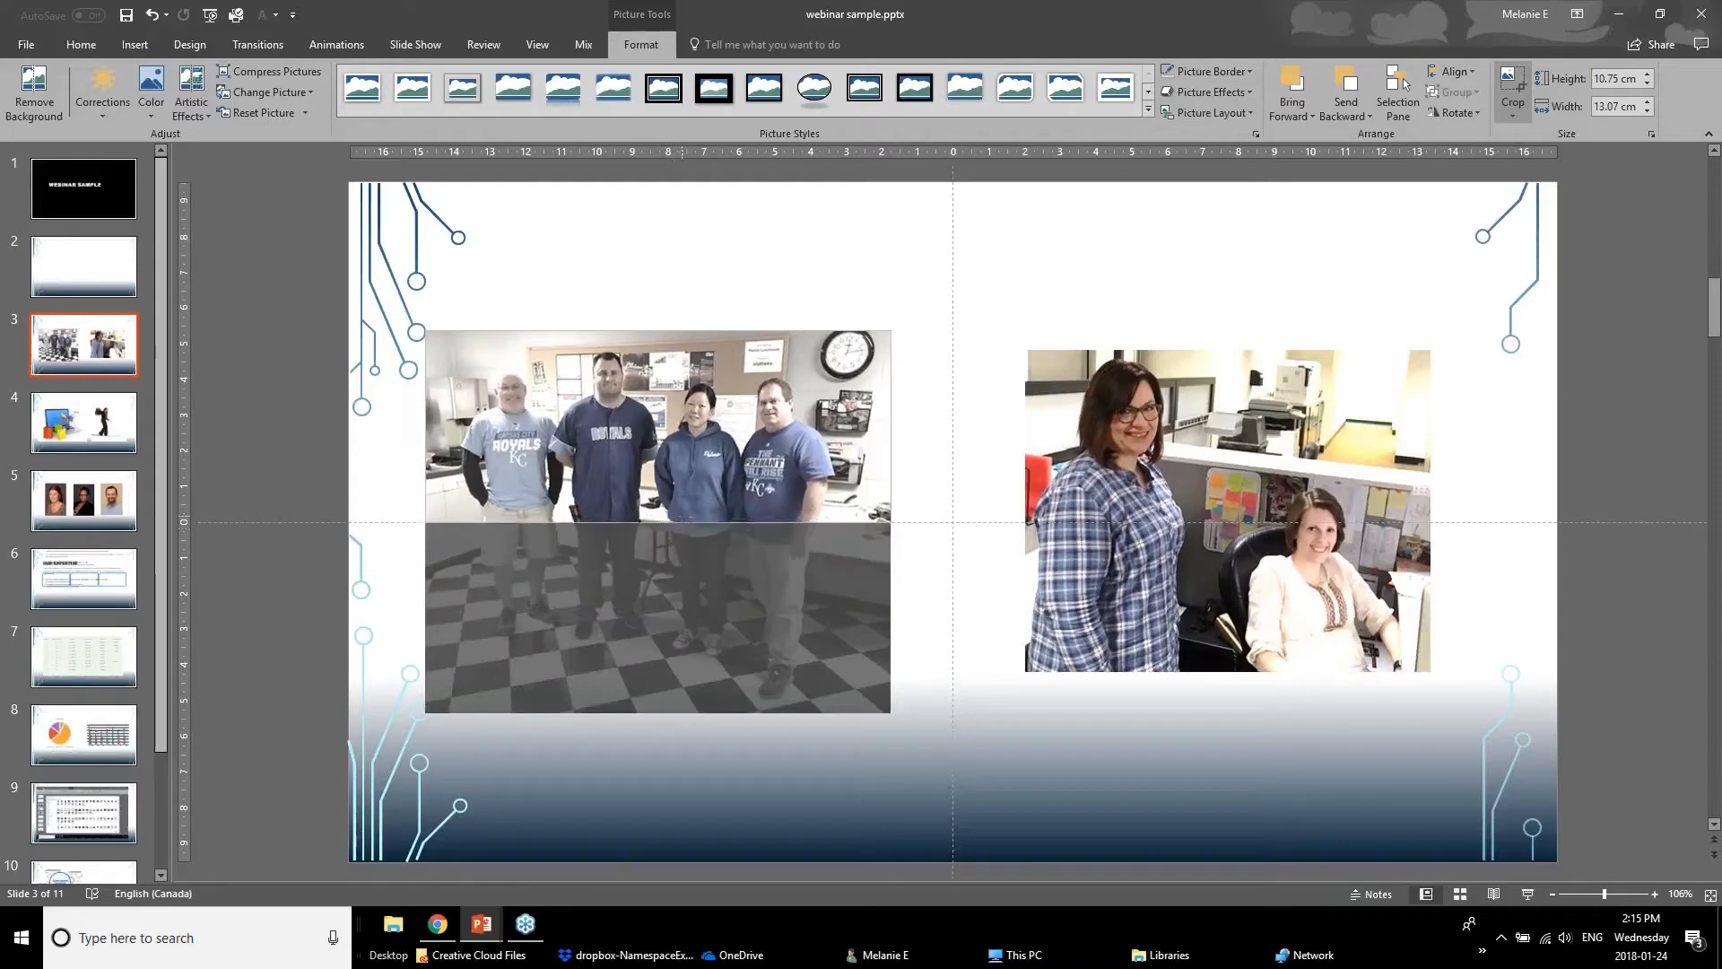
click(261, 678)
drag(642, 428, 652, 482)
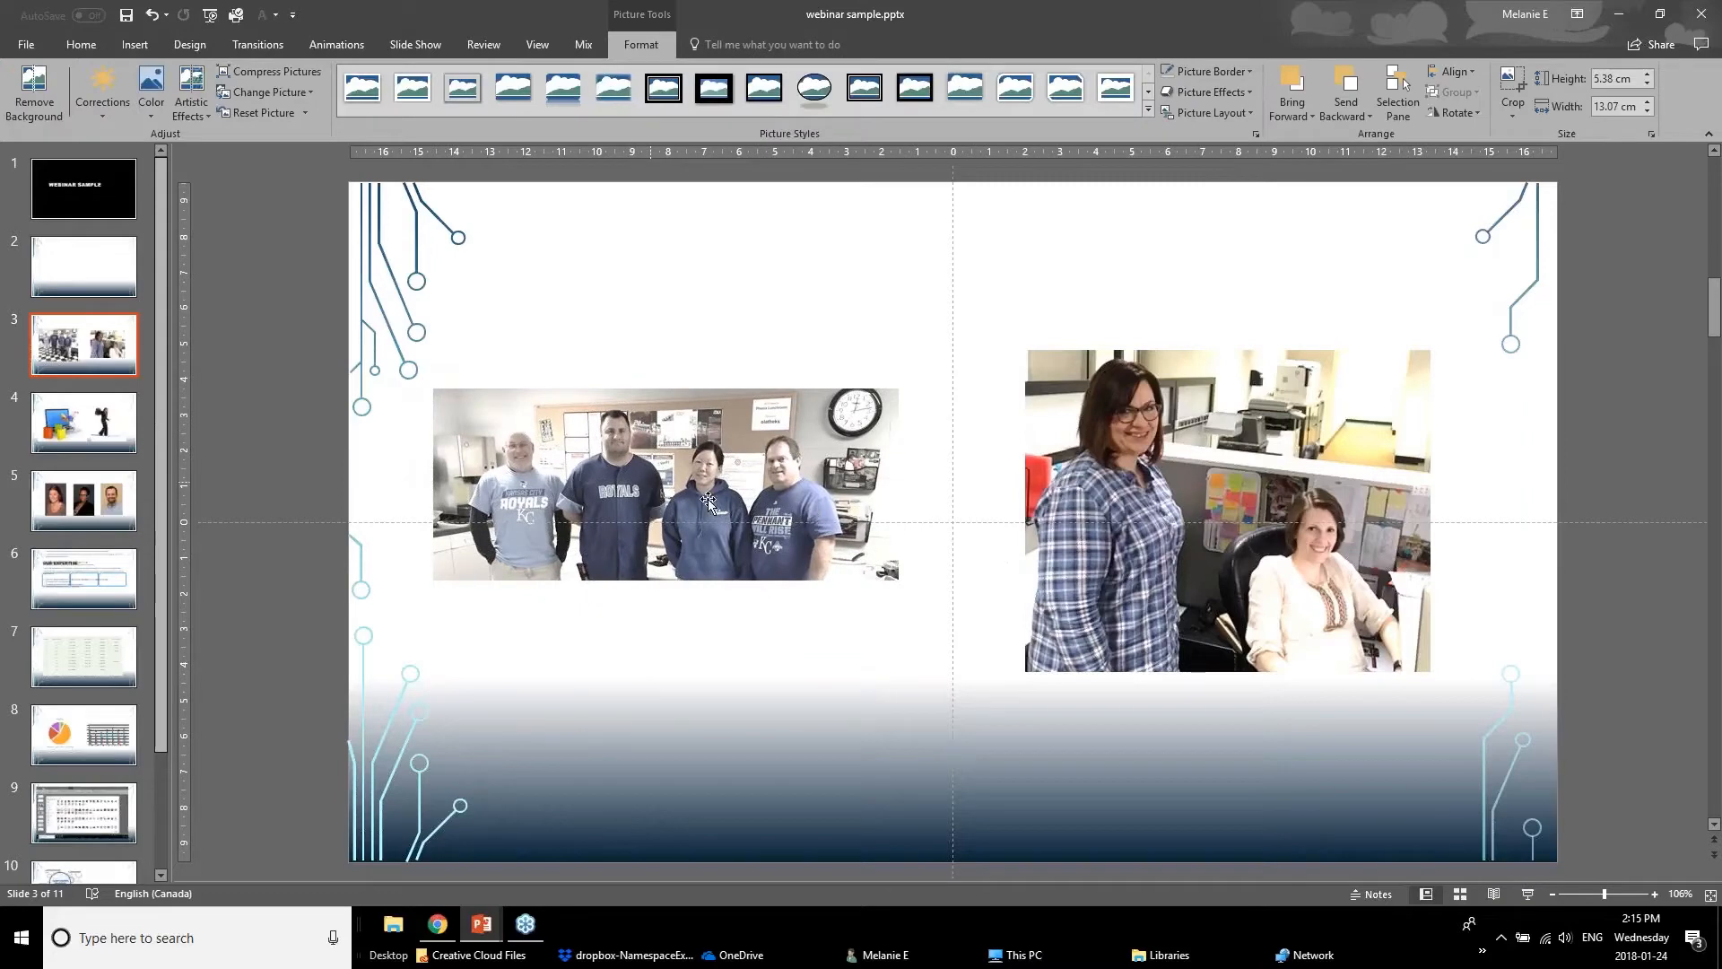
click(678, 513)
Mute the office photo's colours with the second-lowest Color Saturation preset to match the group photo.
click(1234, 476)
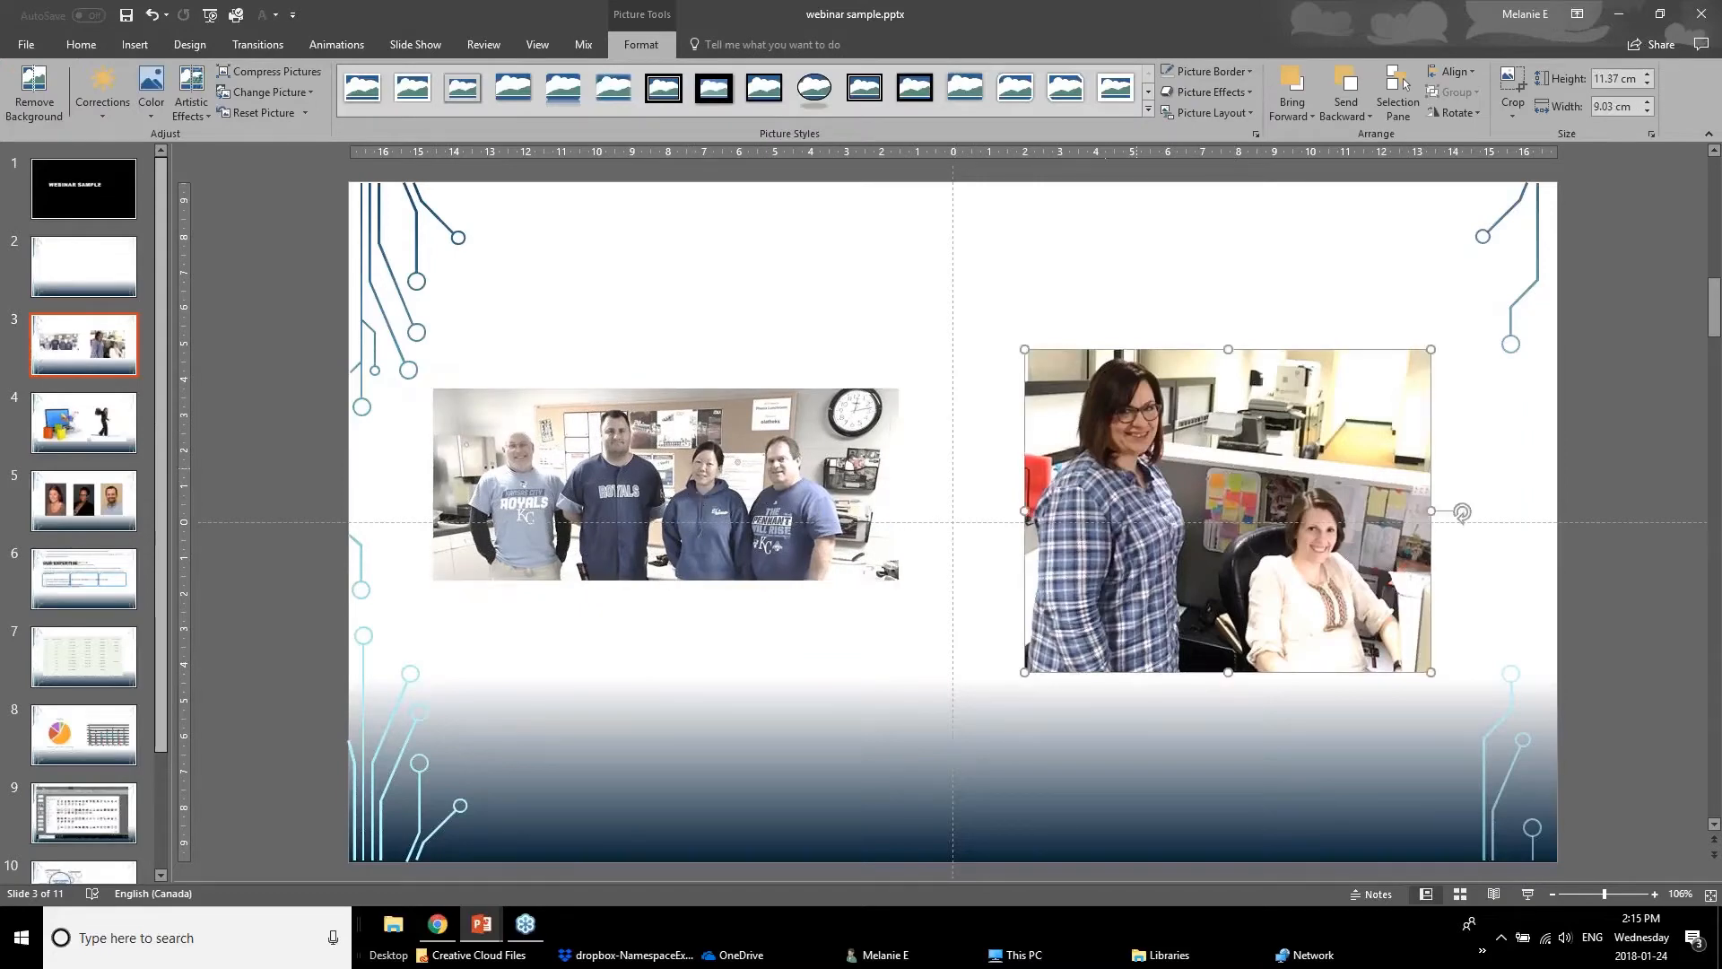
click(151, 89)
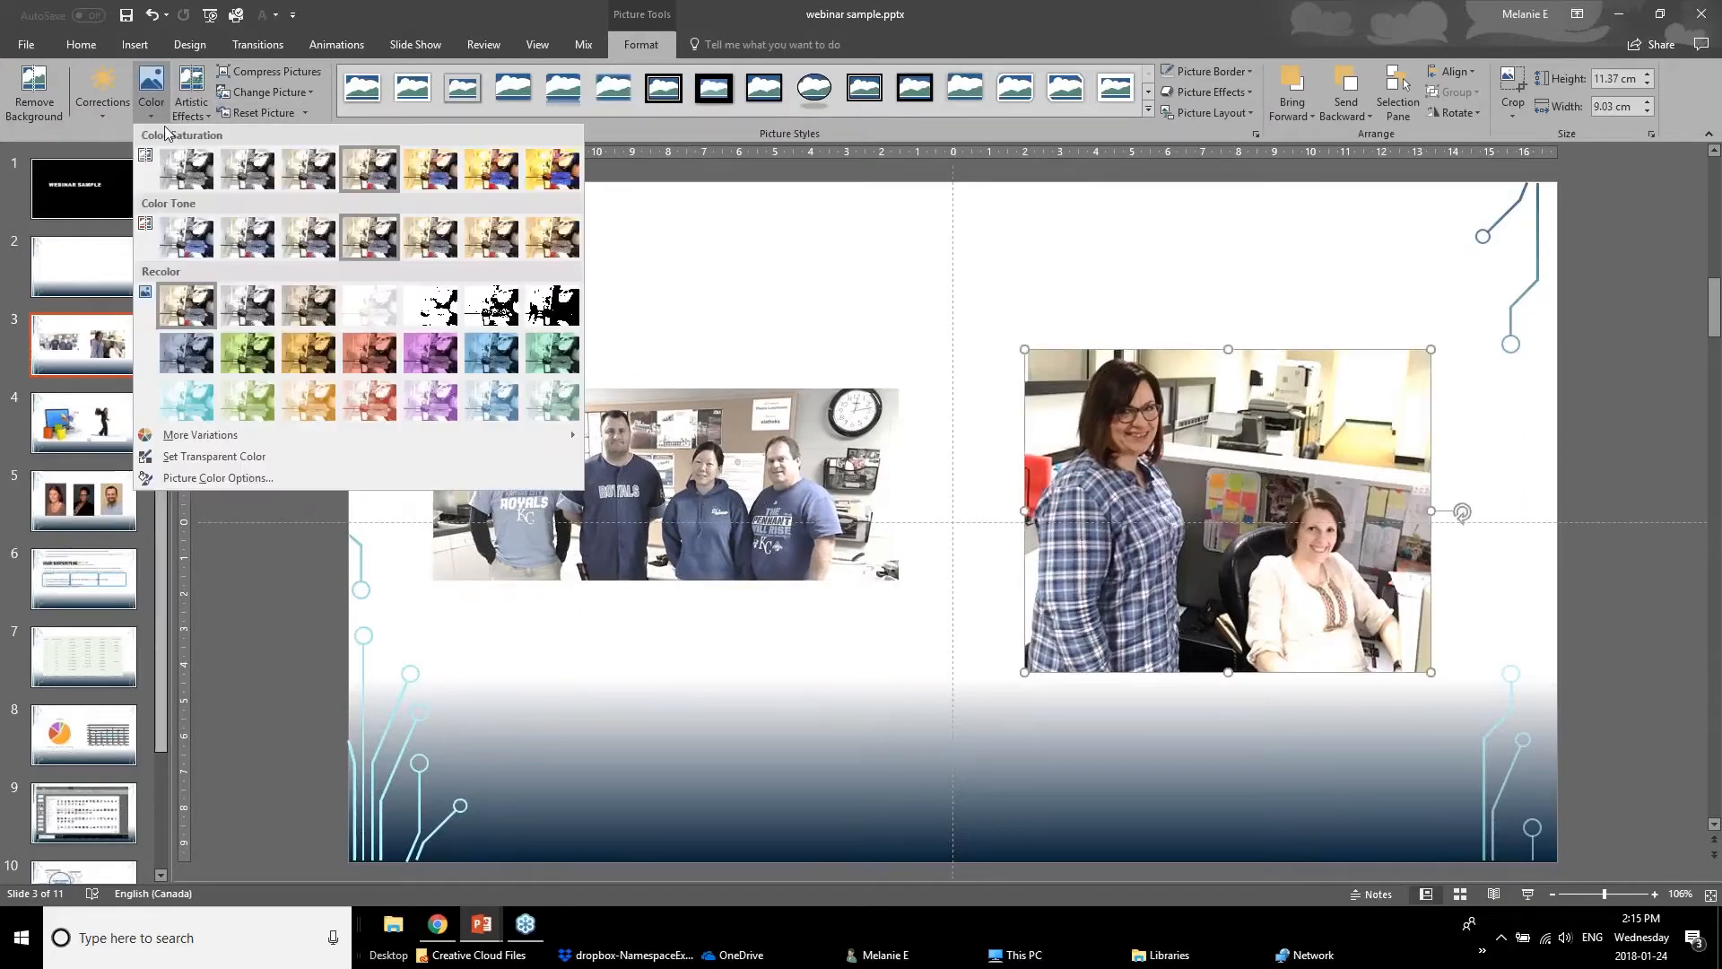
click(230, 177)
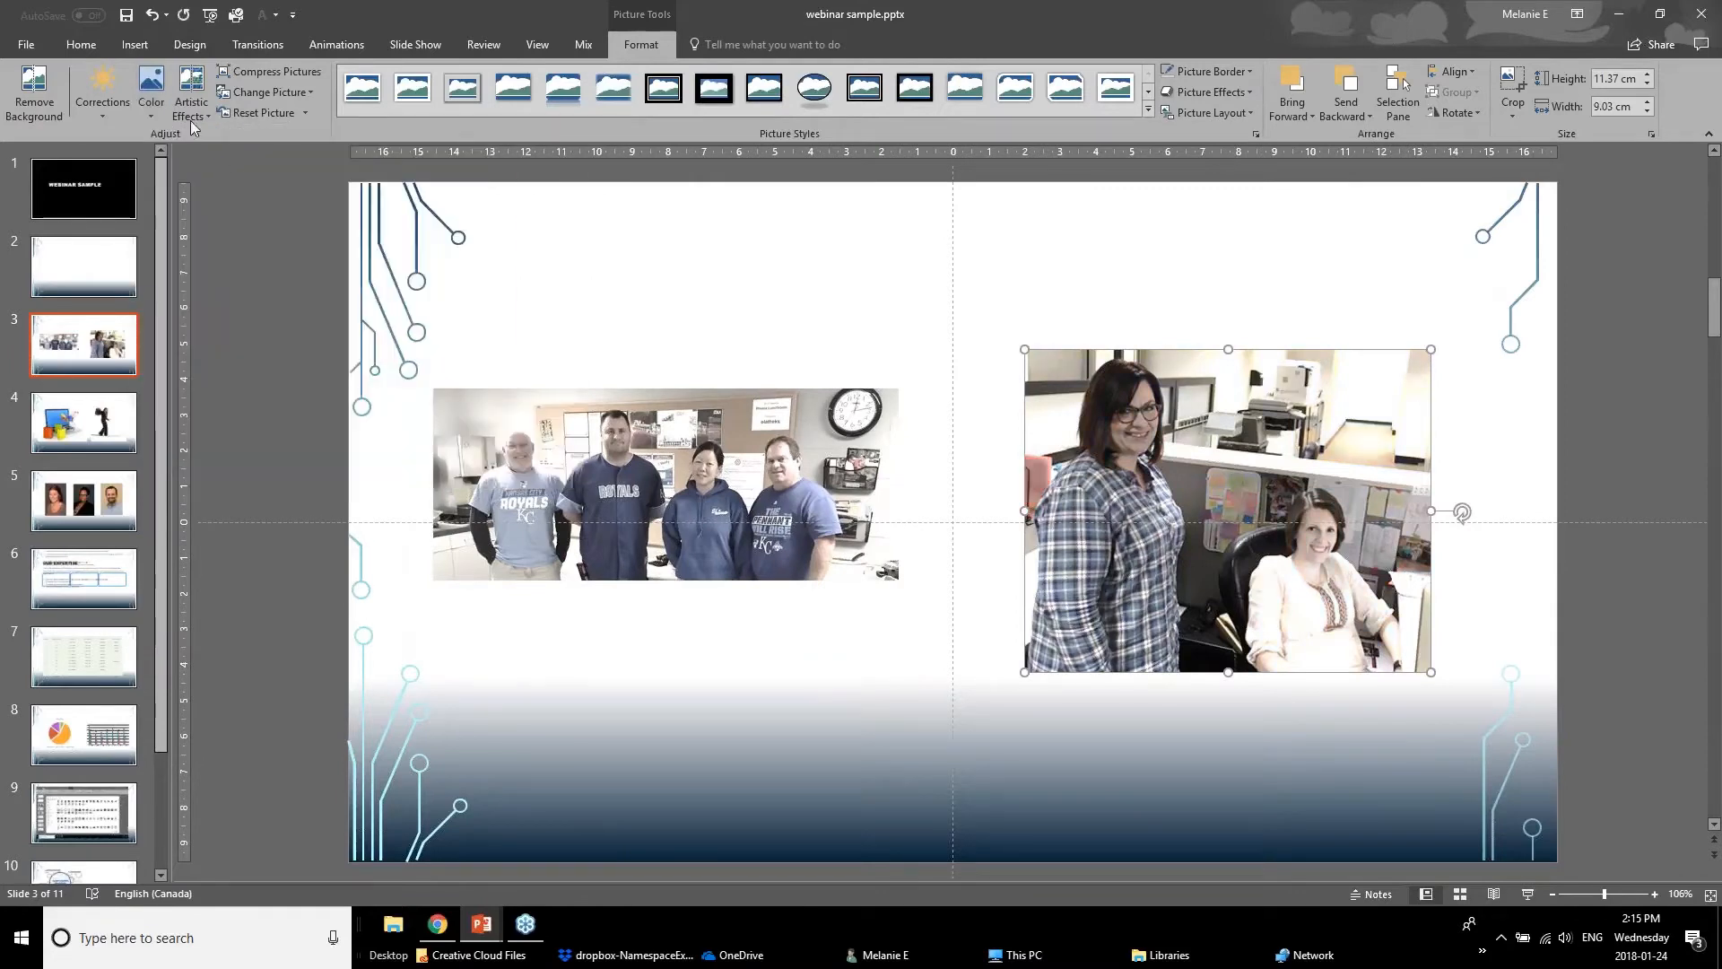
click(851, 635)
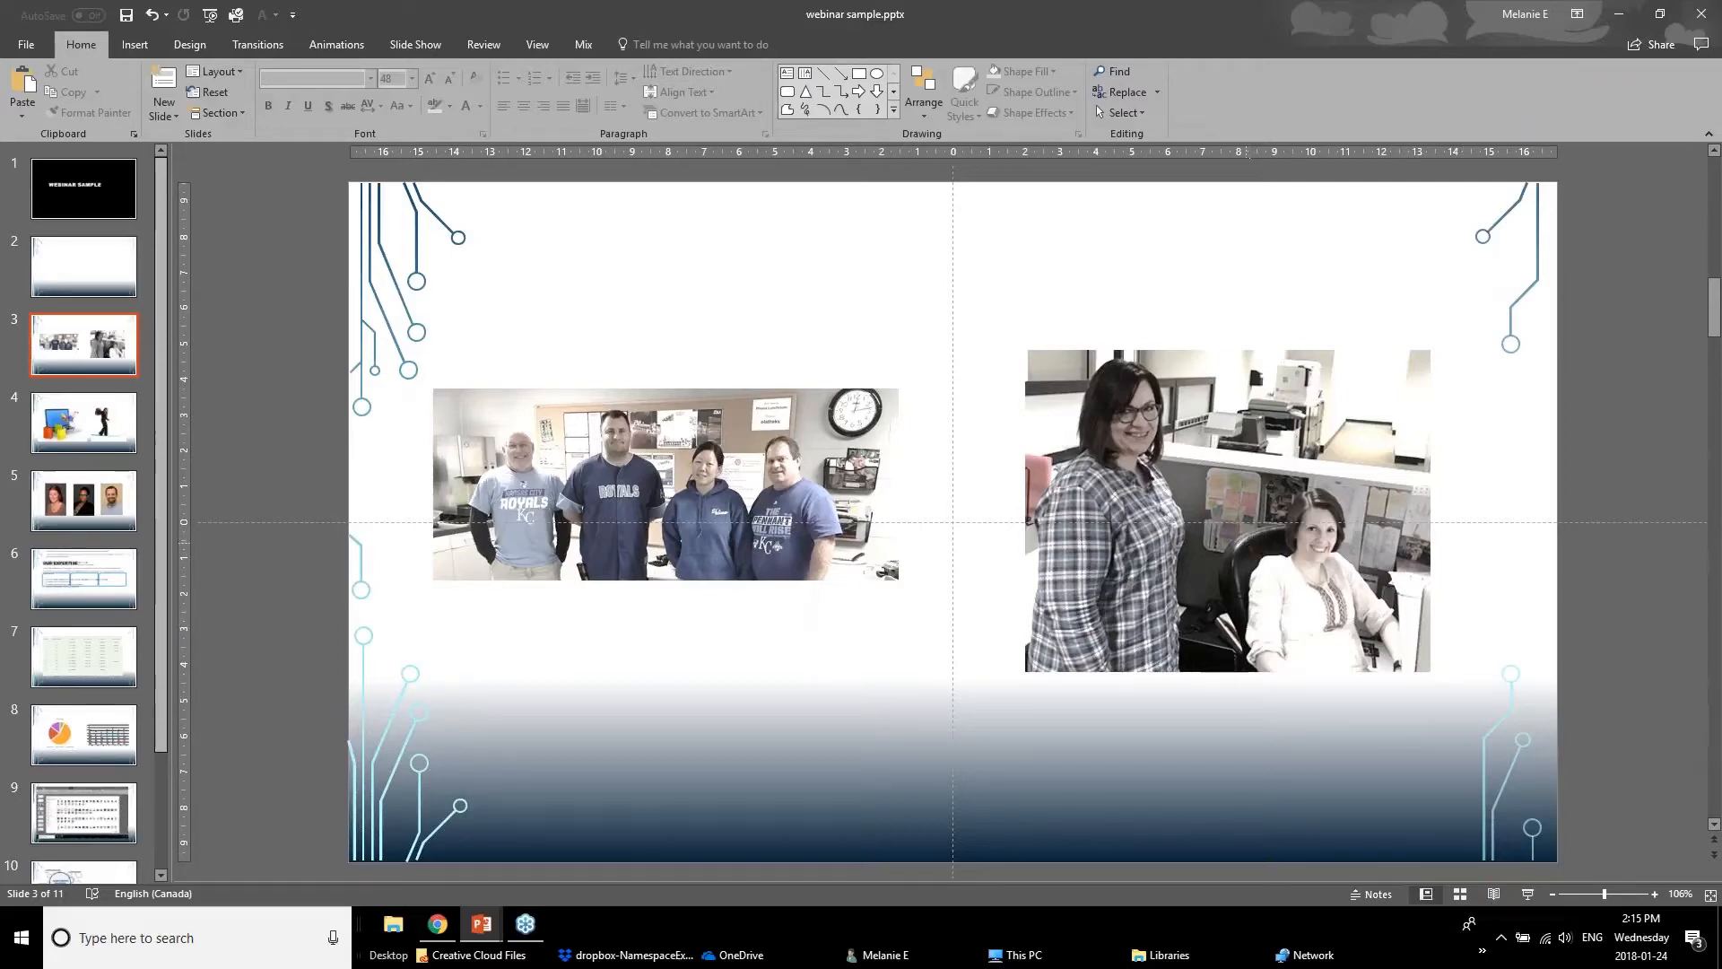
Switch to the Powerpoint Webinar January 2018 v1.pptx presentation and view the Removing Background slide.
mouse_move(481, 926)
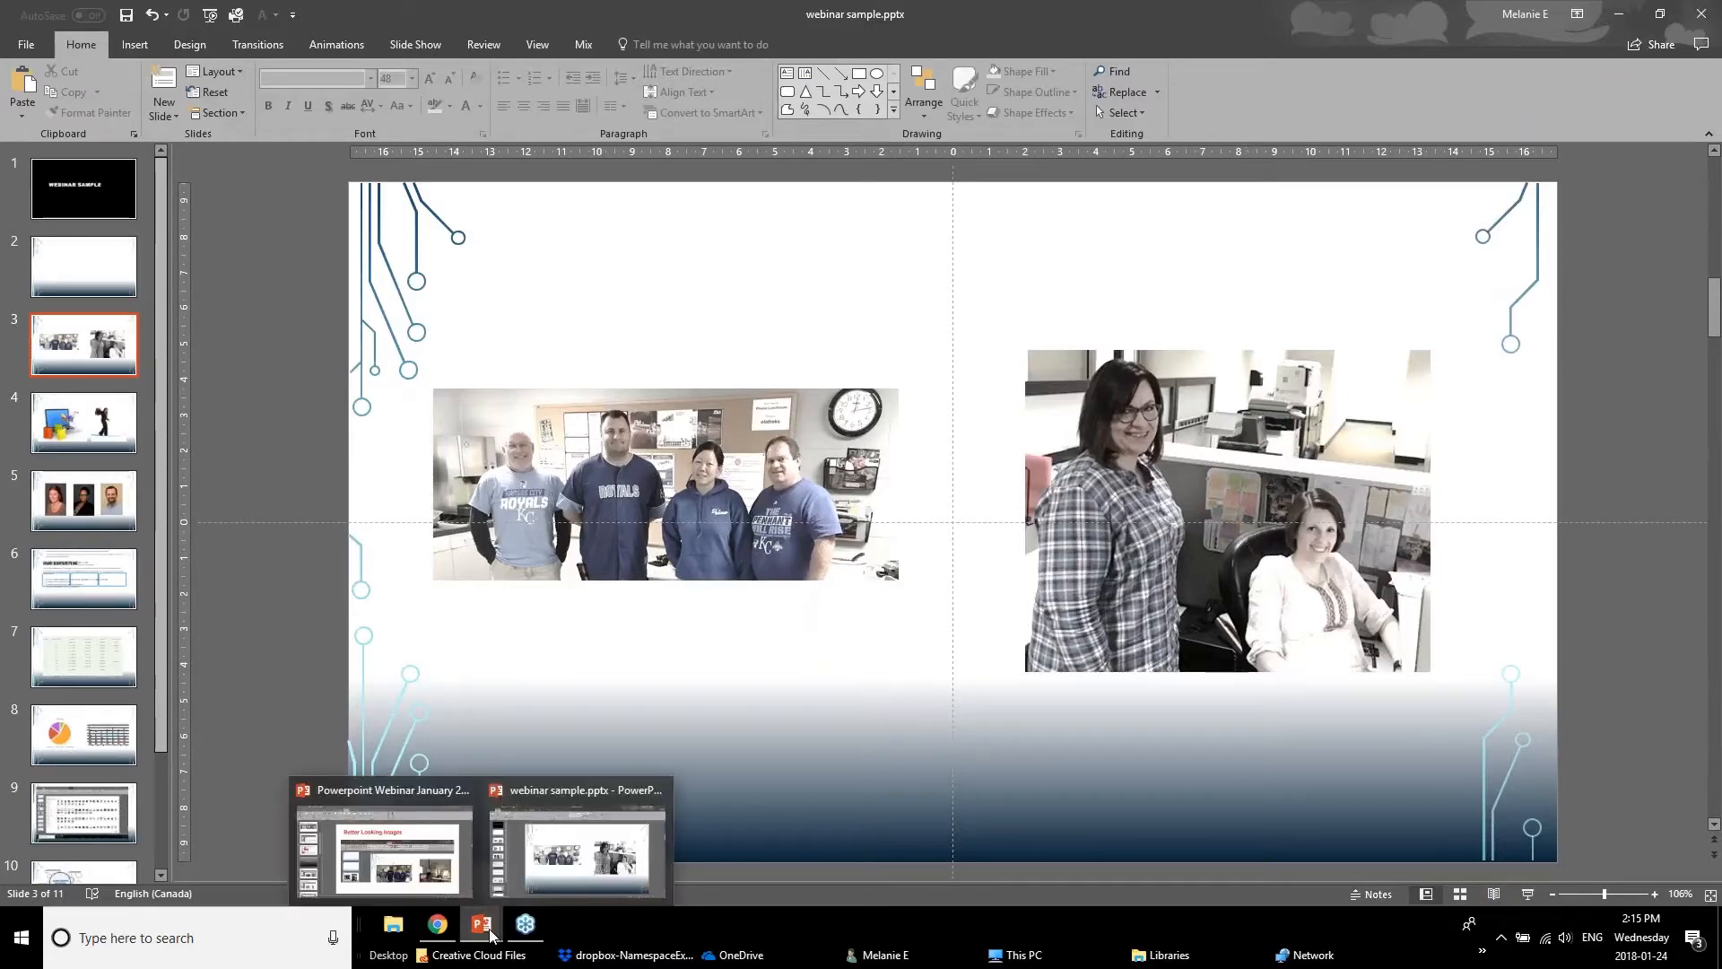
click(450, 880)
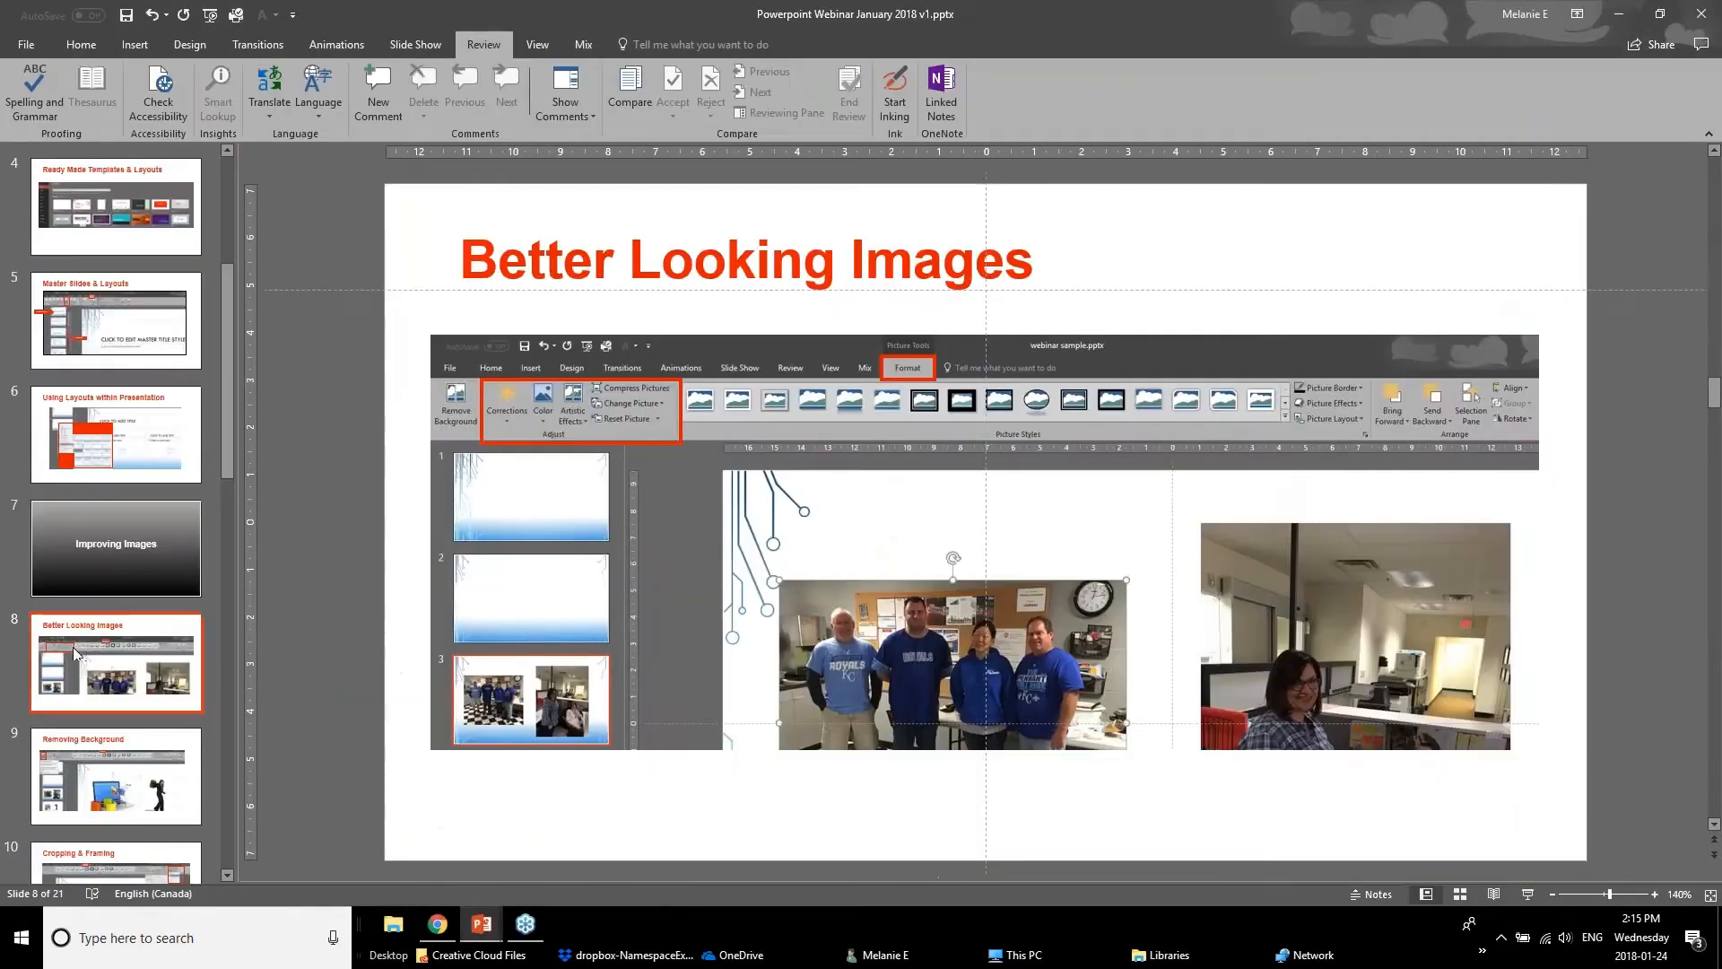
click(56, 801)
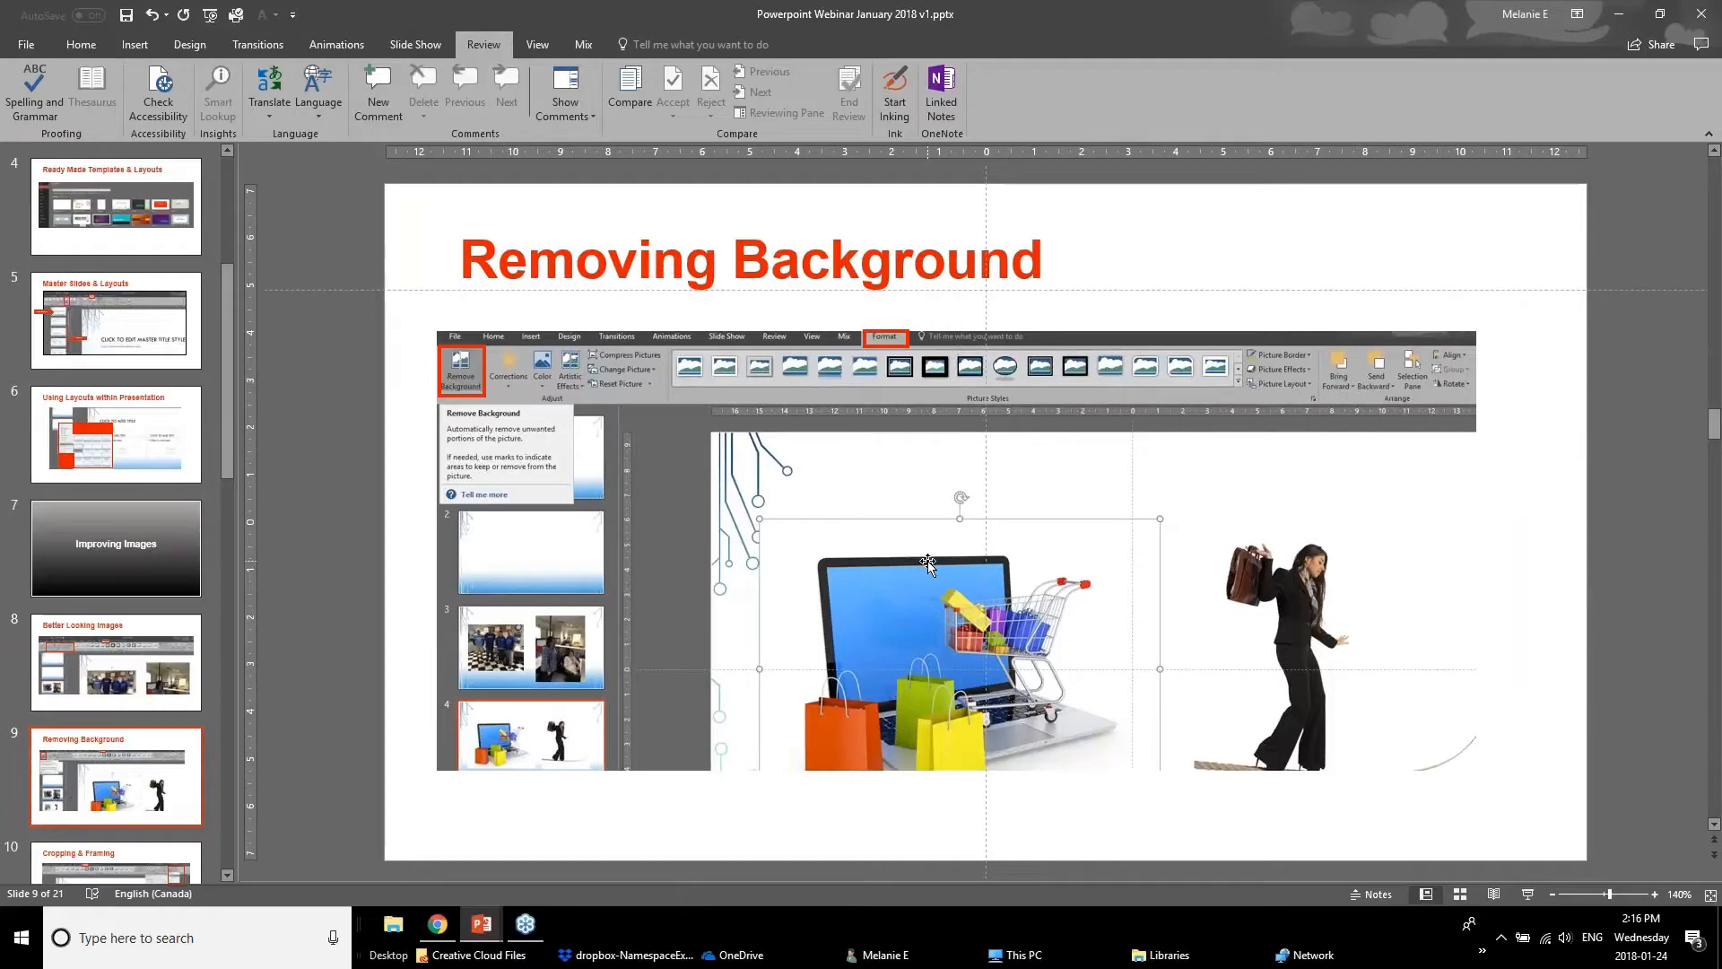
Return to webinar sample.pptx and open slide 4 with the laptop and tightrope pictures.
click(474, 926)
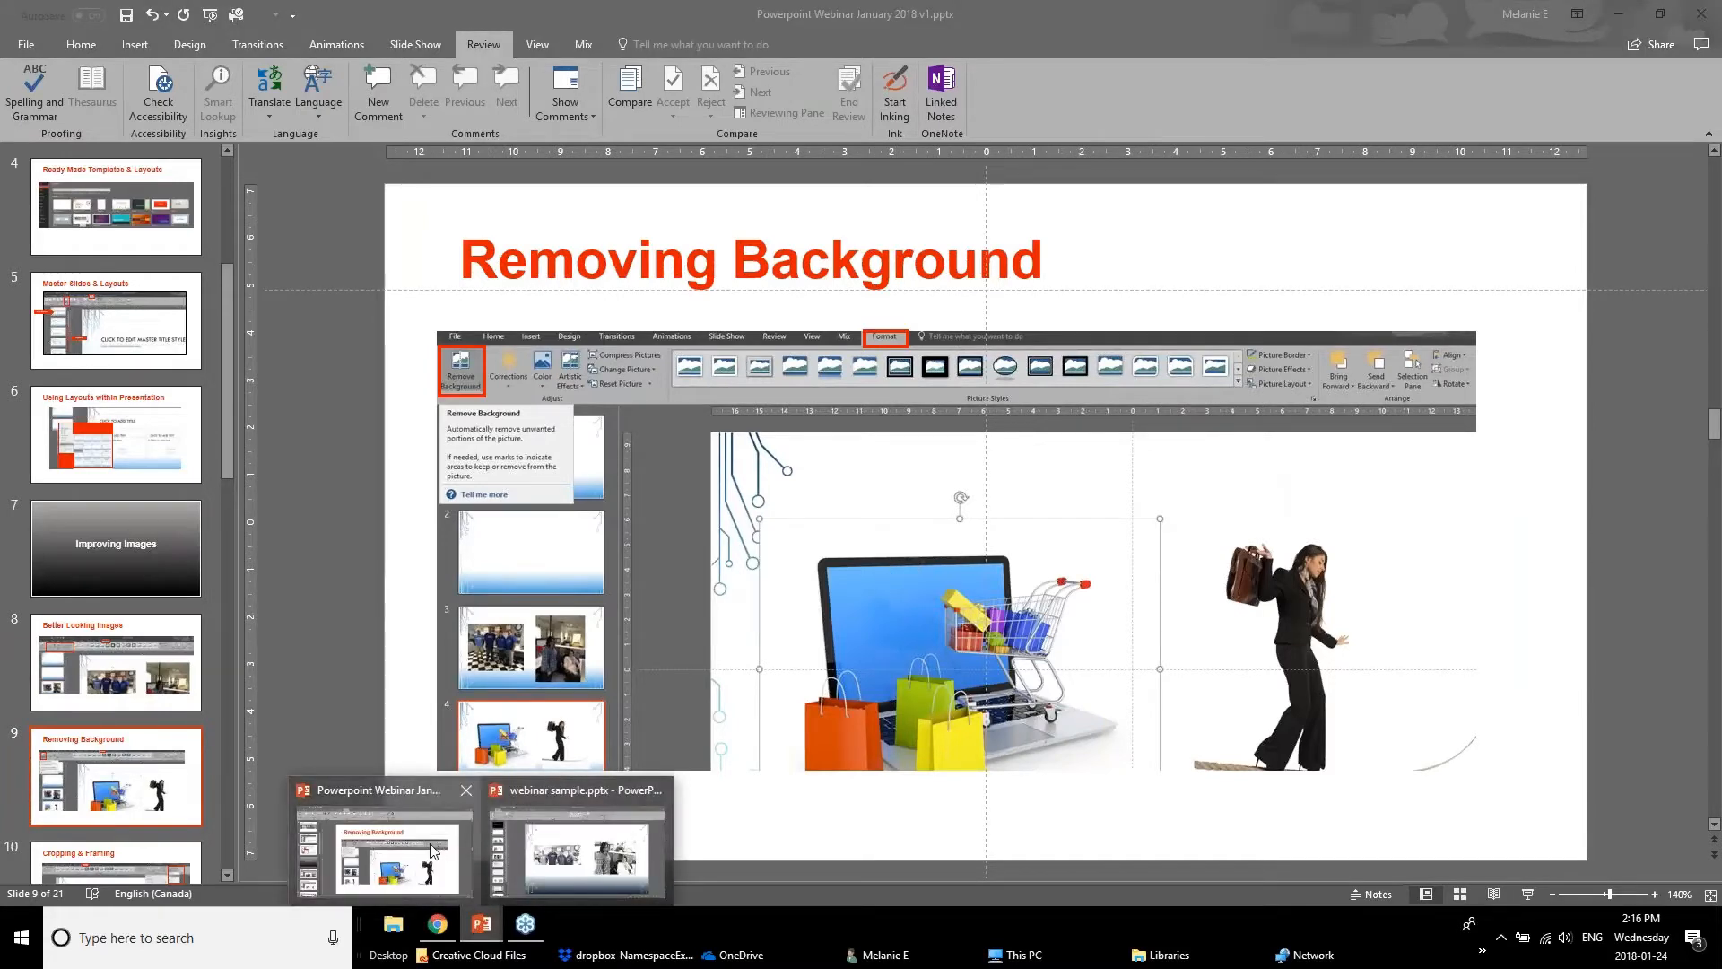
click(542, 839)
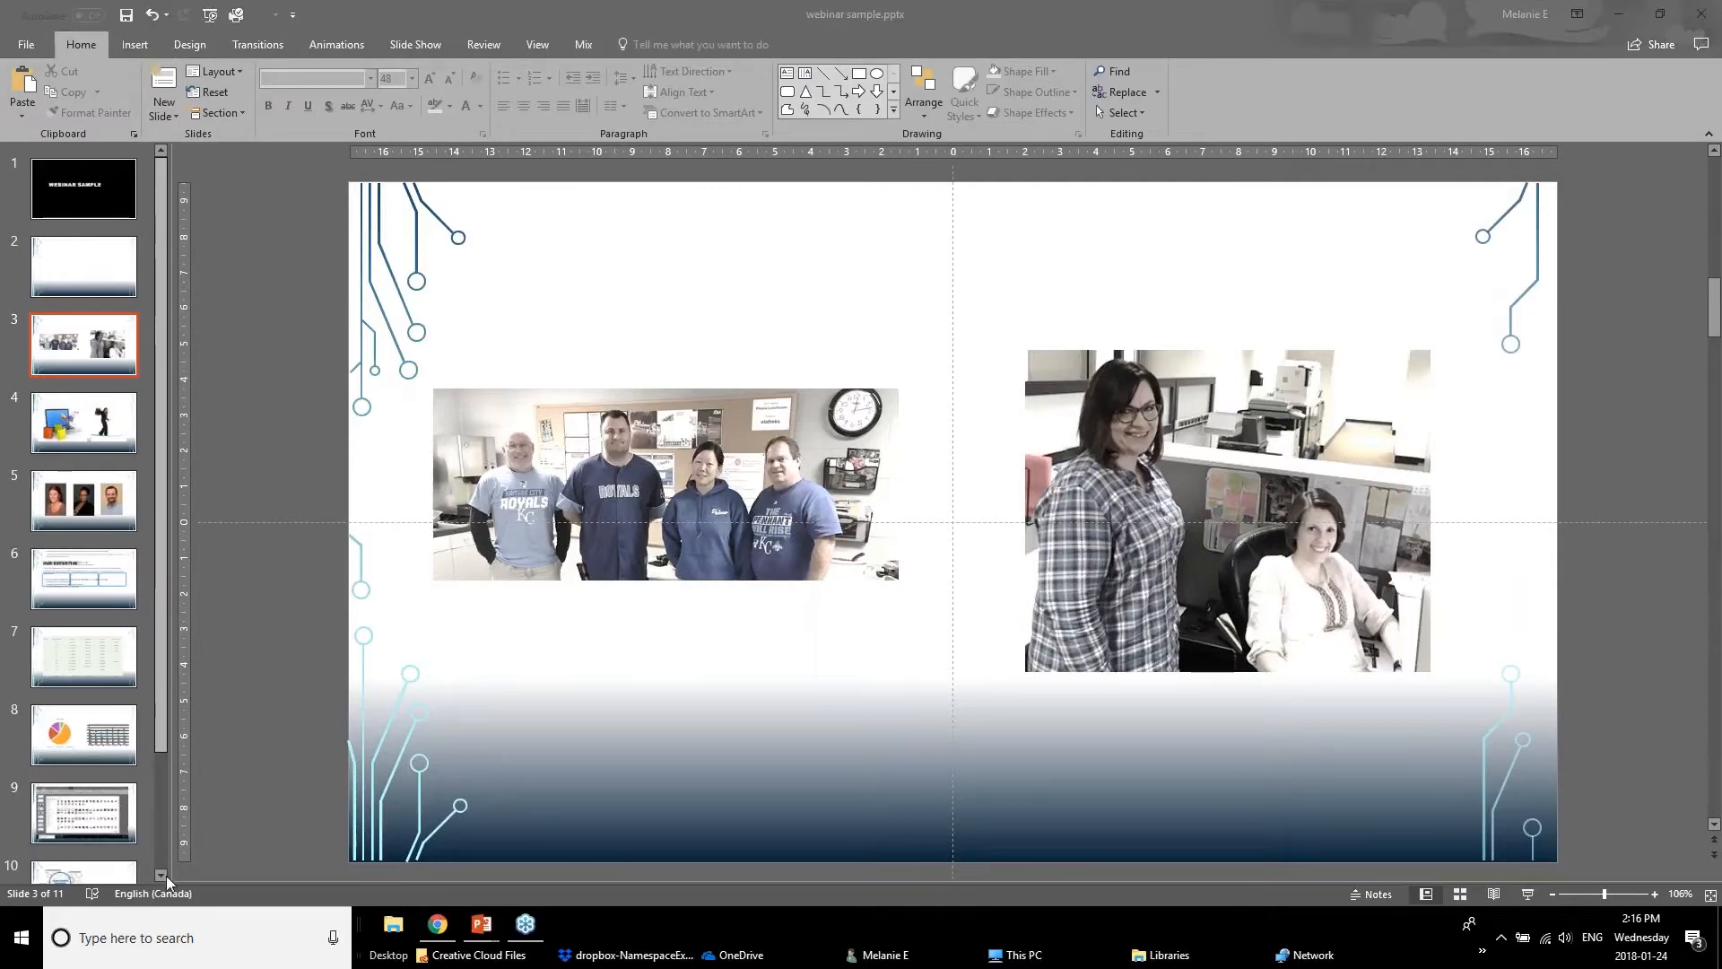
click(72, 417)
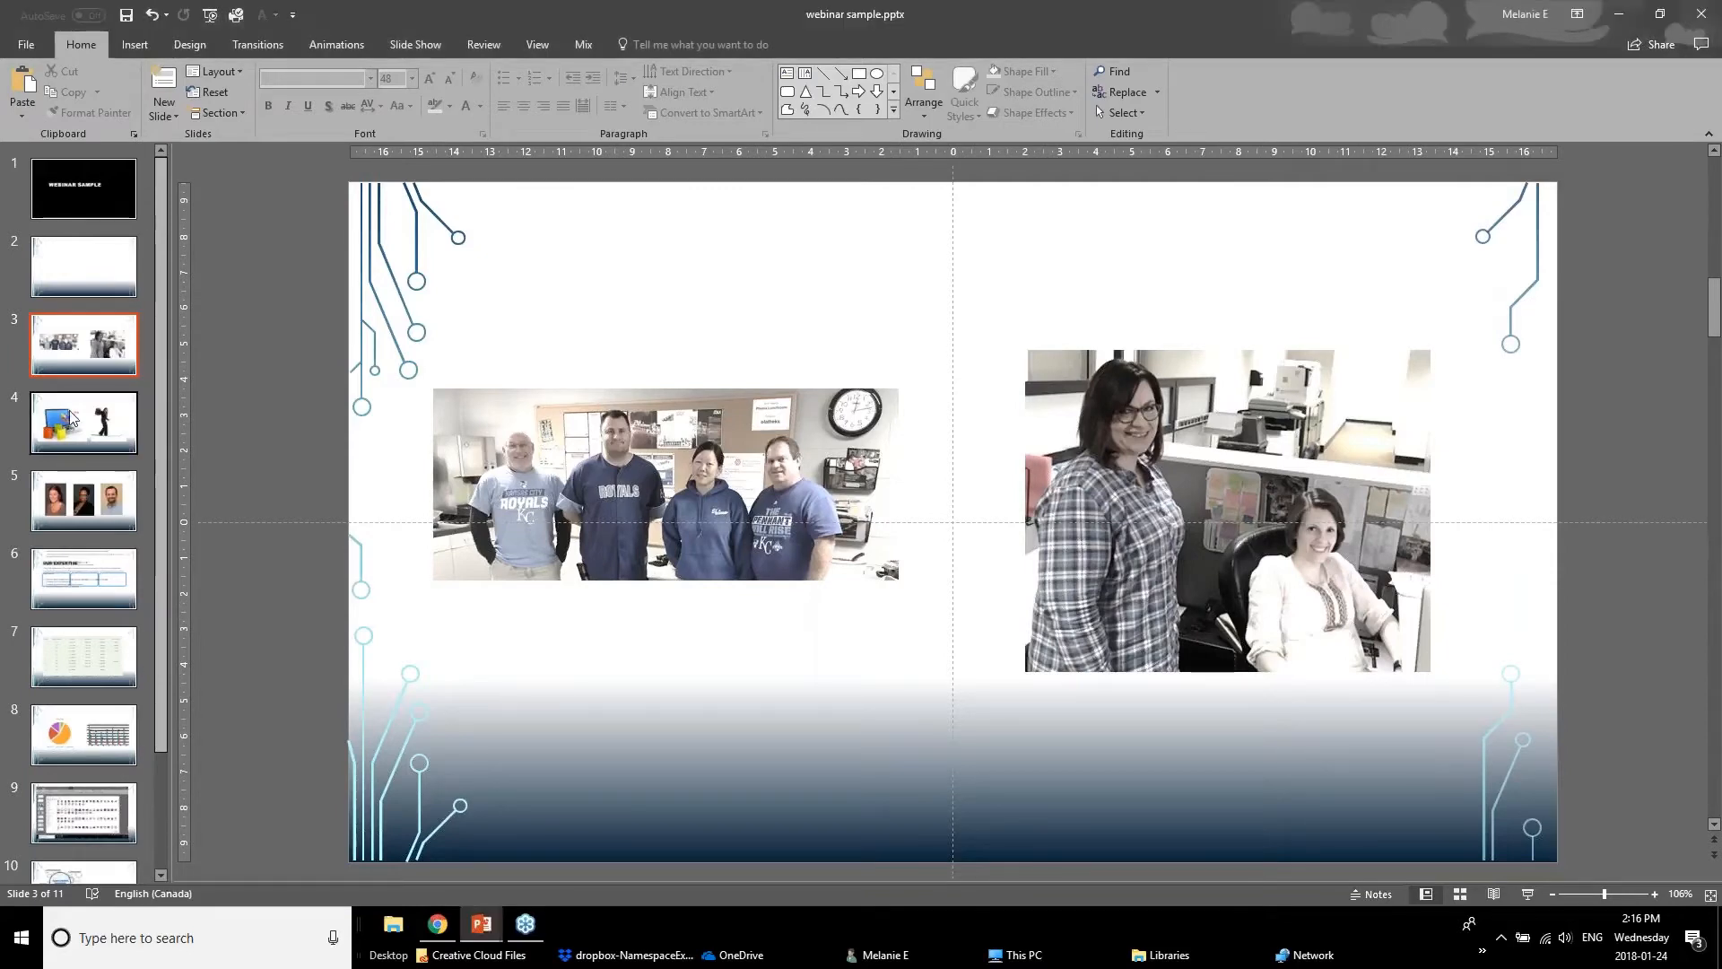
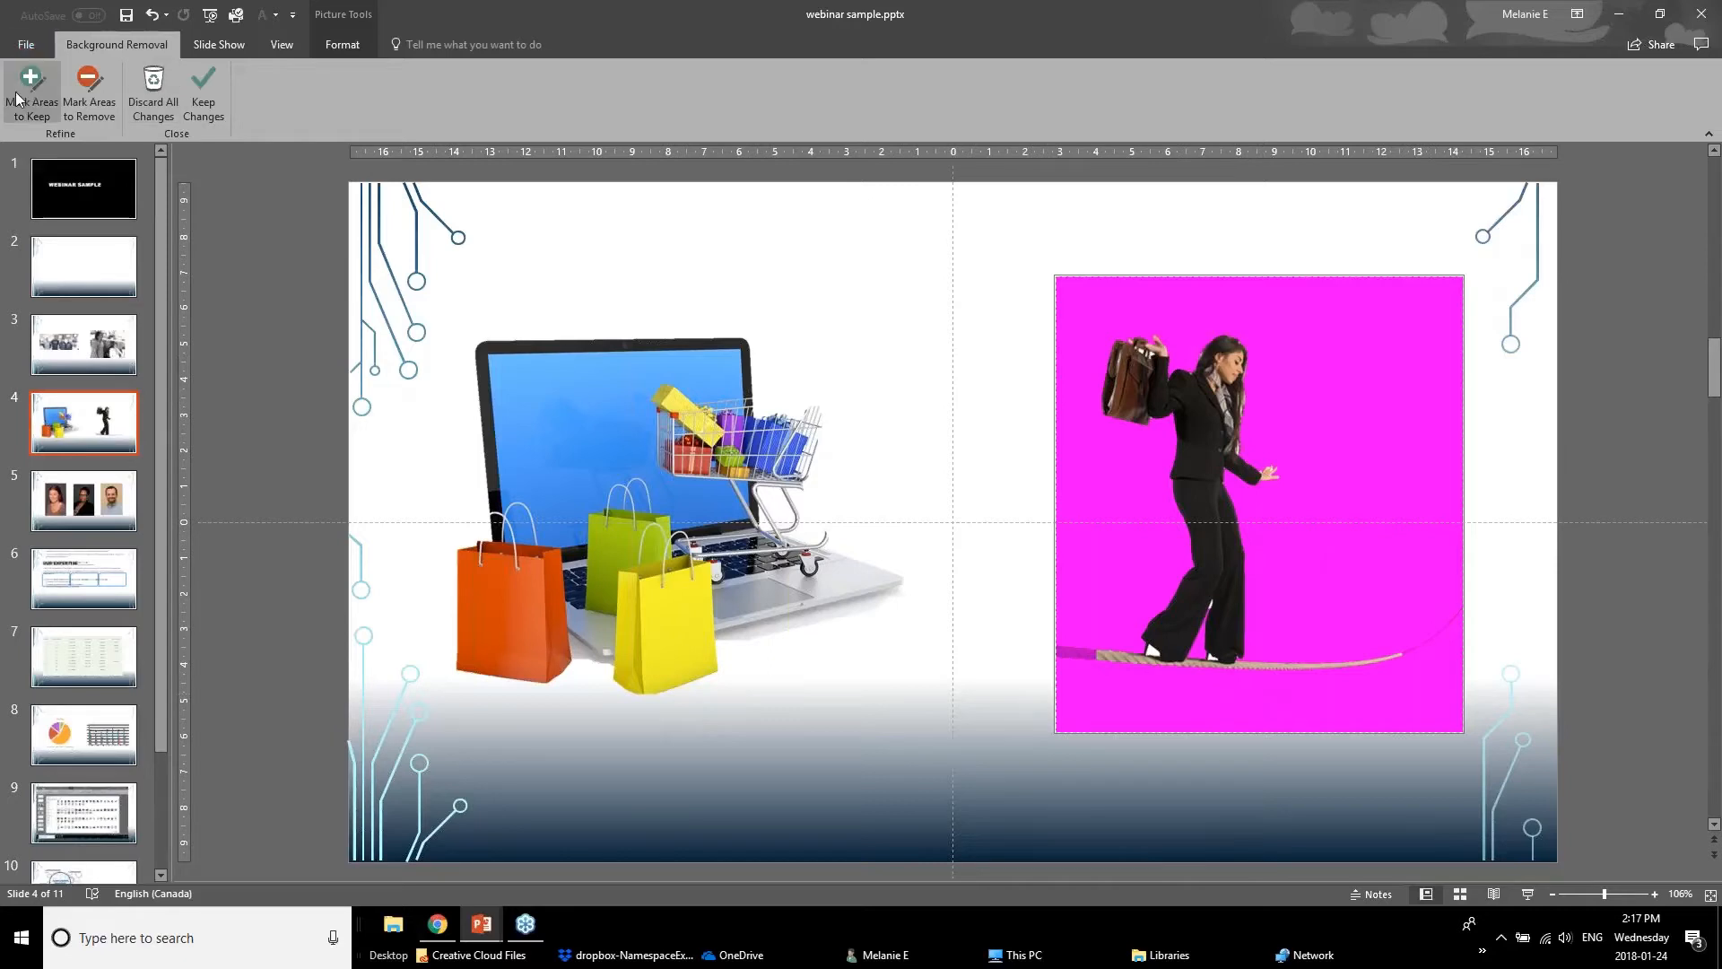
Mark both rope ends as areas to keep, apply the tightrope picture's background removal, and move the picture slightly up and left.
drag(1076, 653, 1121, 659)
drag(1406, 652, 1431, 640)
click(192, 89)
drag(1234, 529, 1197, 500)
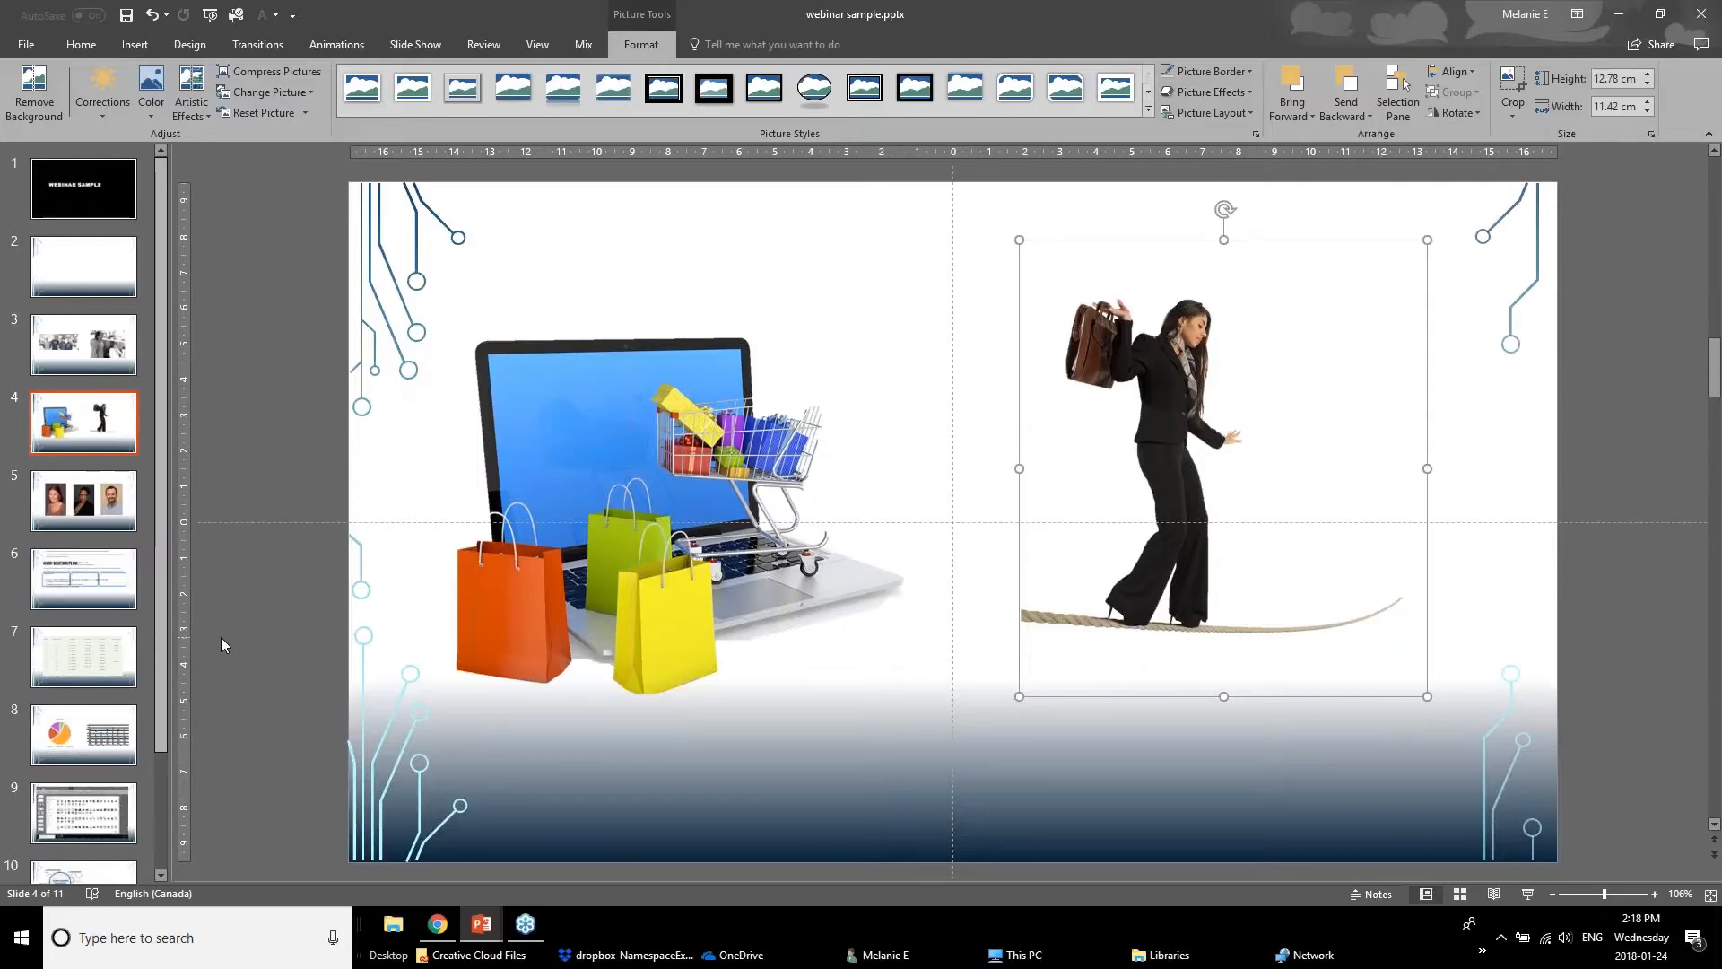
Open slide 5 with the three portraits and crop the first woman's portrait to the oval shape.
click(62, 504)
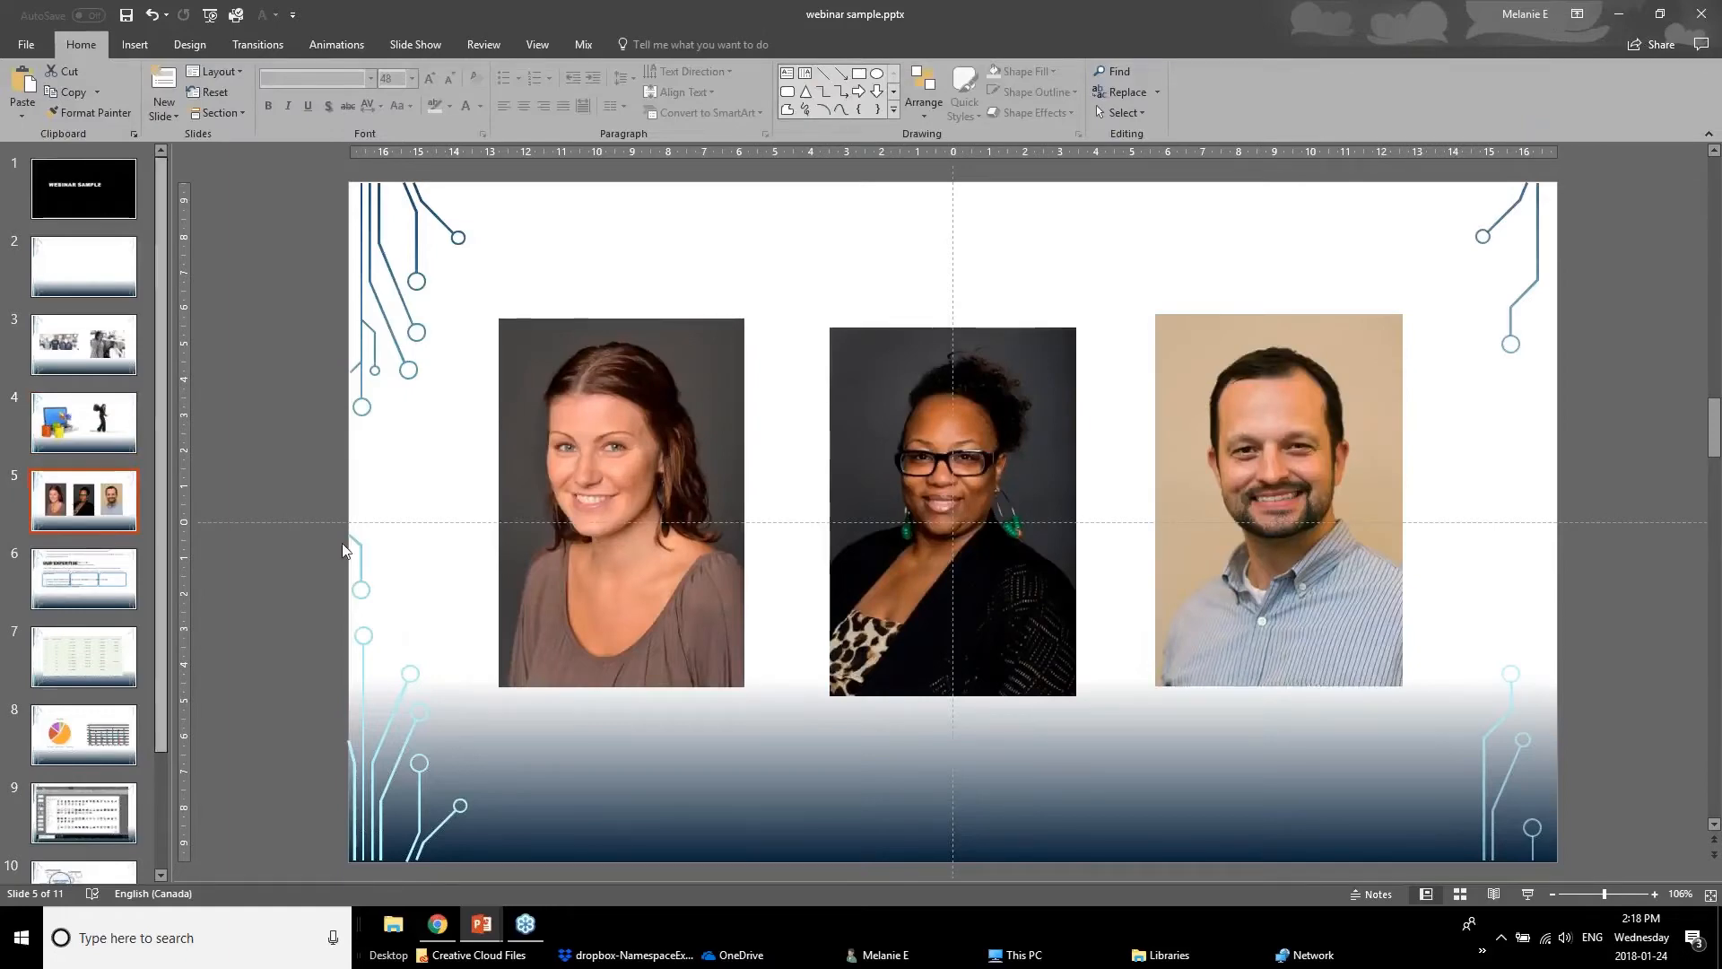
click(507, 537)
key(Tab)
key(Tab)
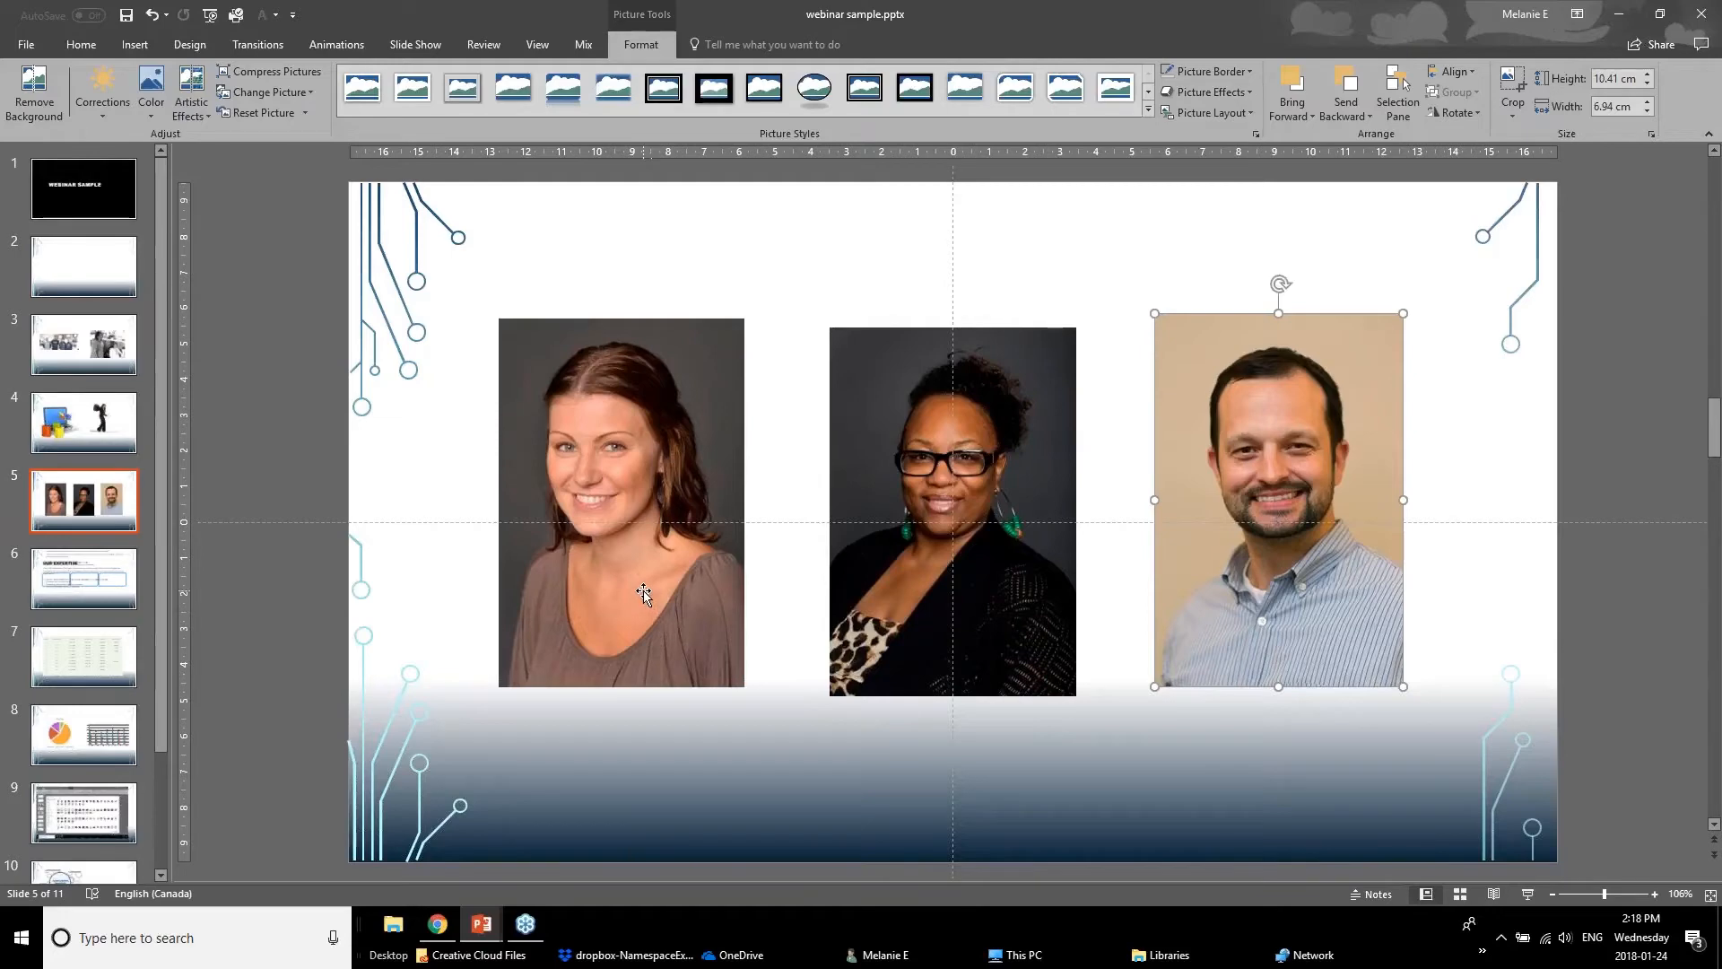
click(651, 531)
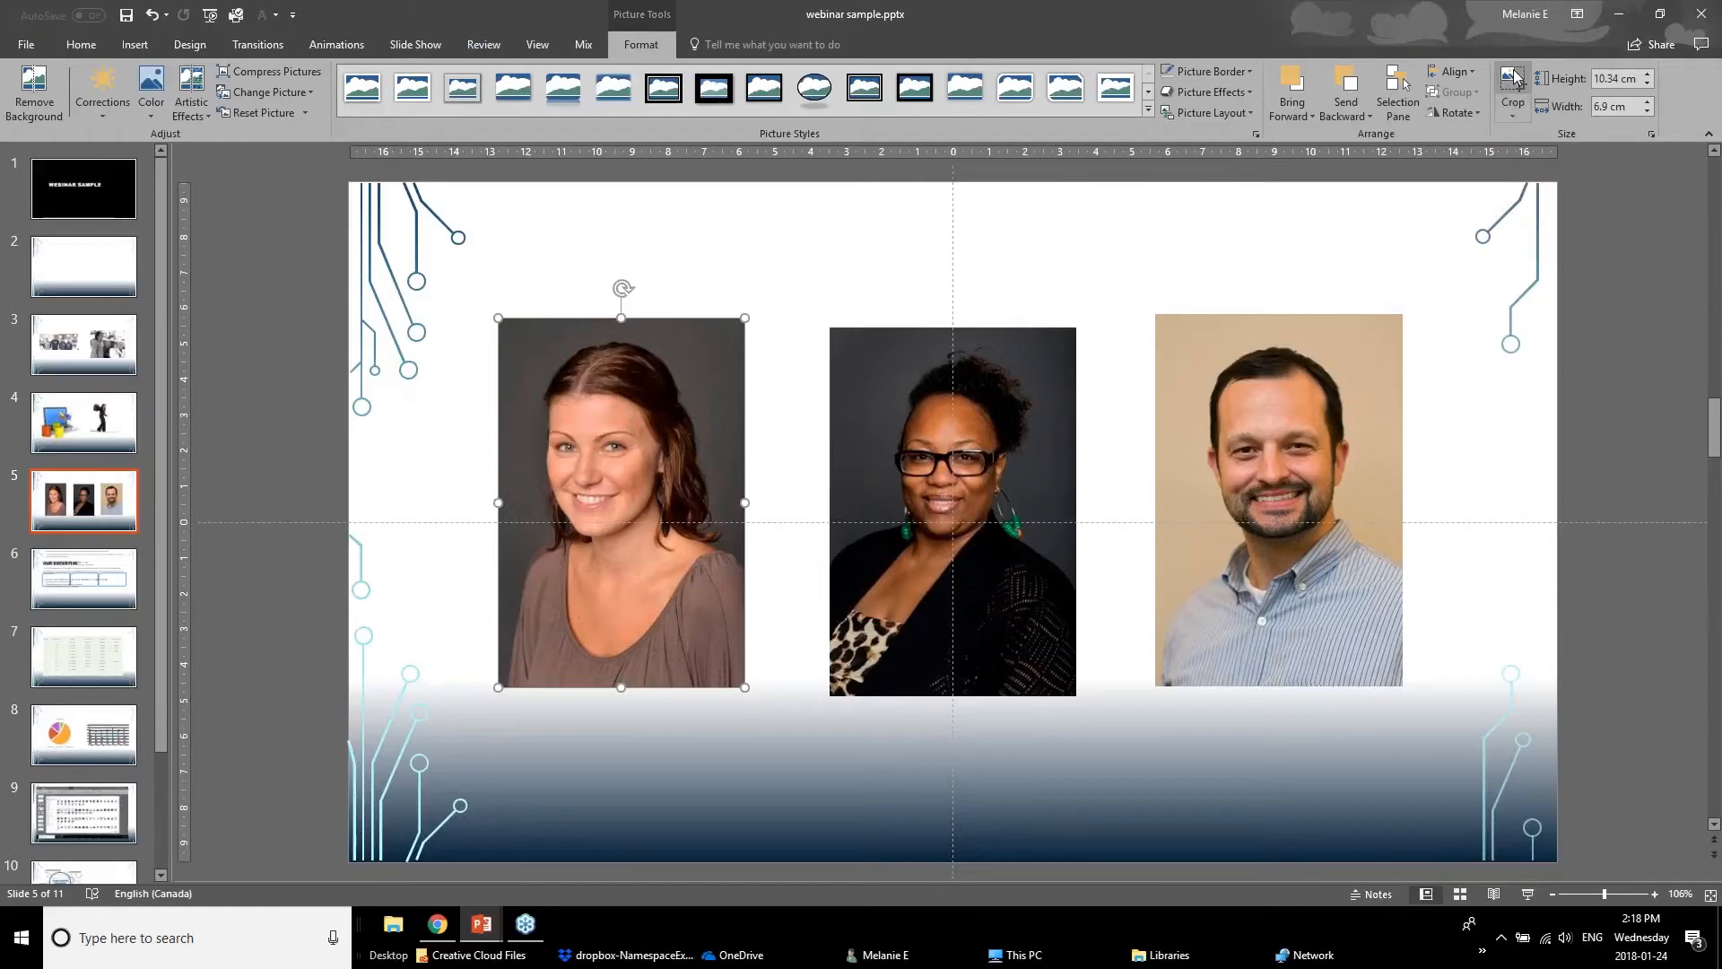
click(1517, 120)
mouse_move(1527, 164)
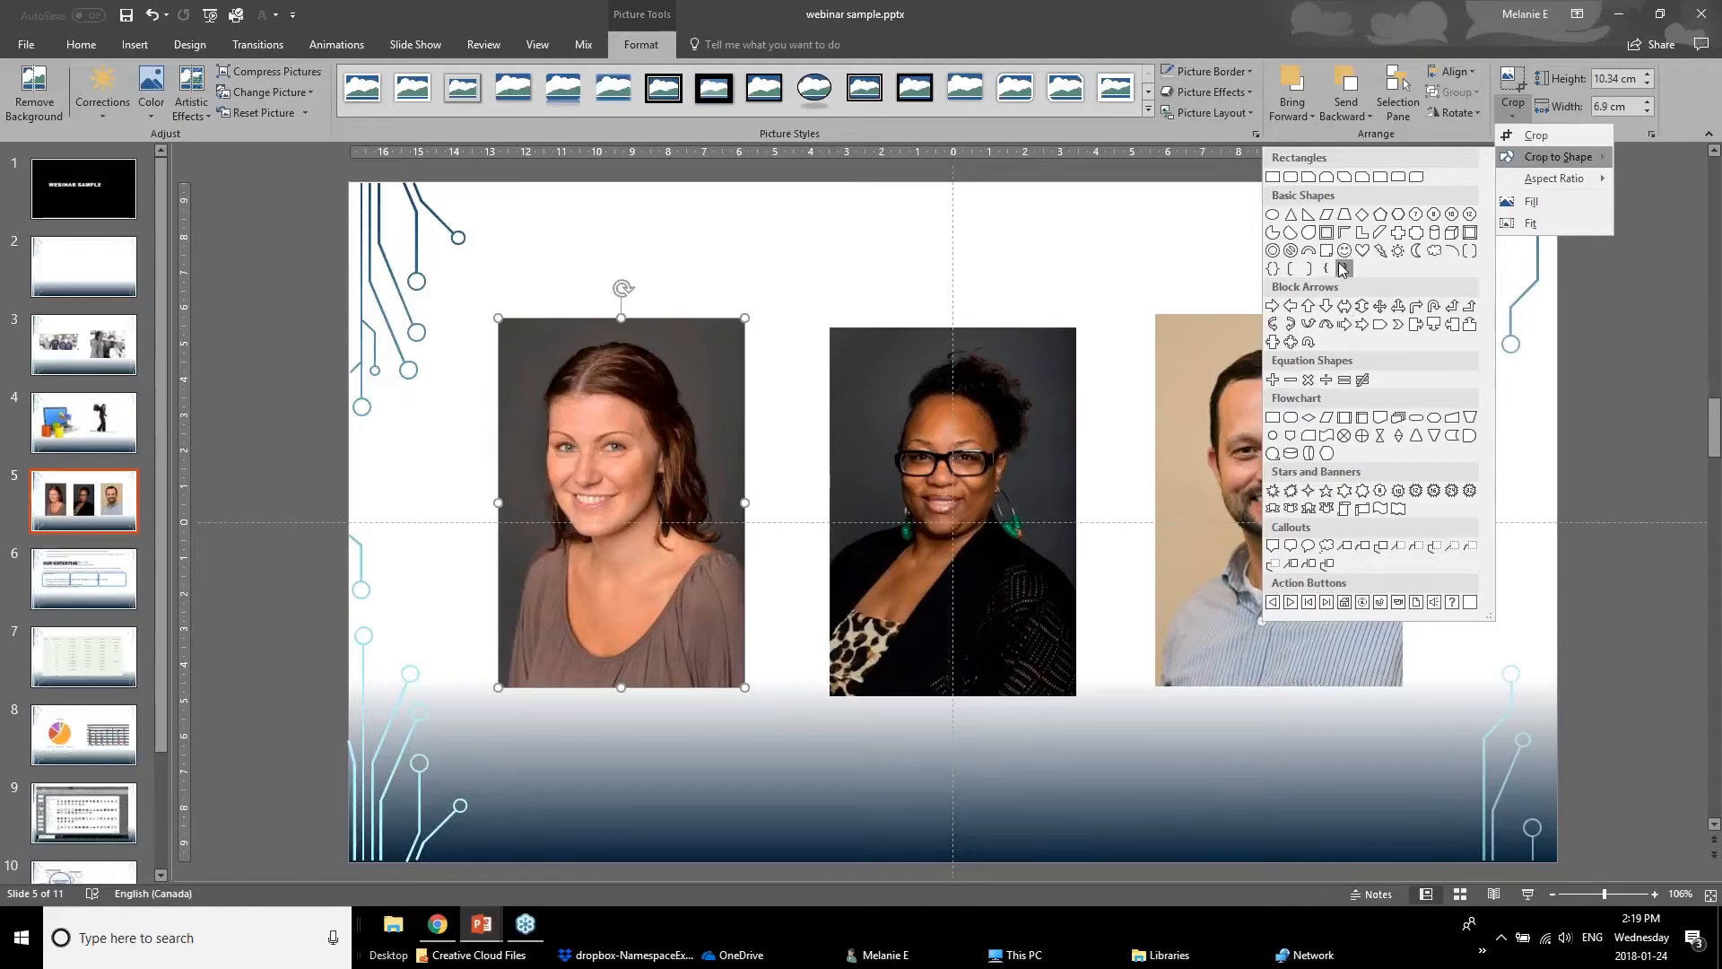
click(1278, 215)
Crop the first oval portrait closely around the face to about 6.1 cm high by 5.5 cm wide, and move it slightly down.
click(1513, 83)
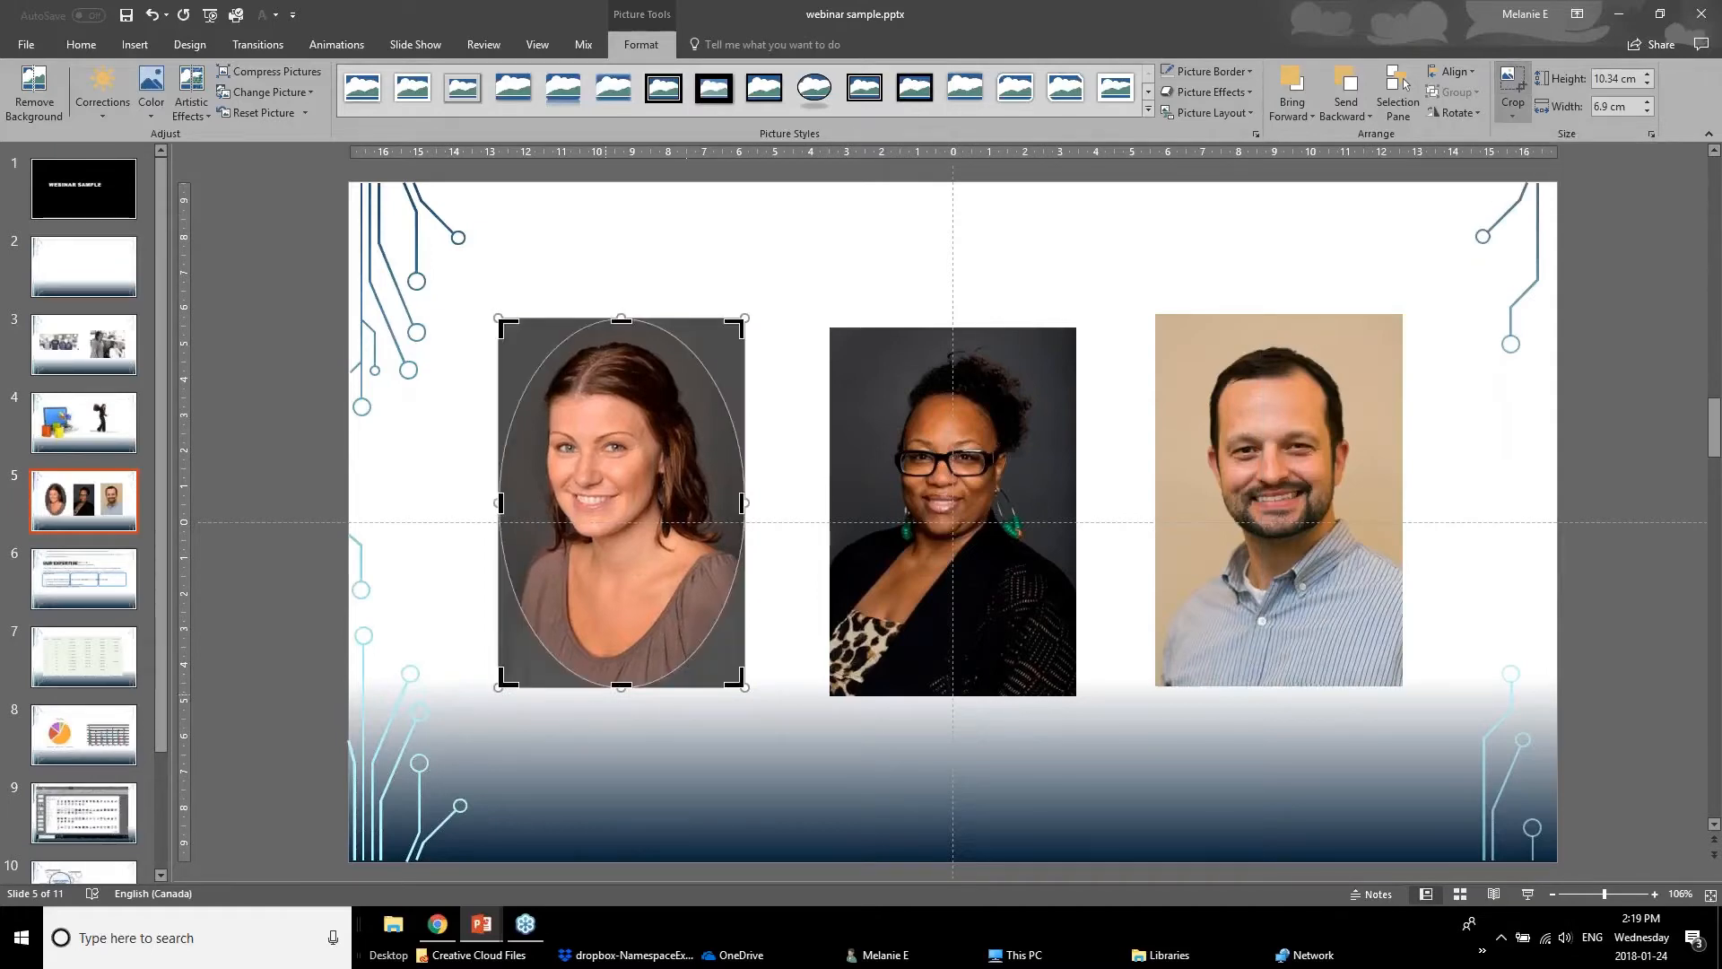
drag(618, 689, 621, 581)
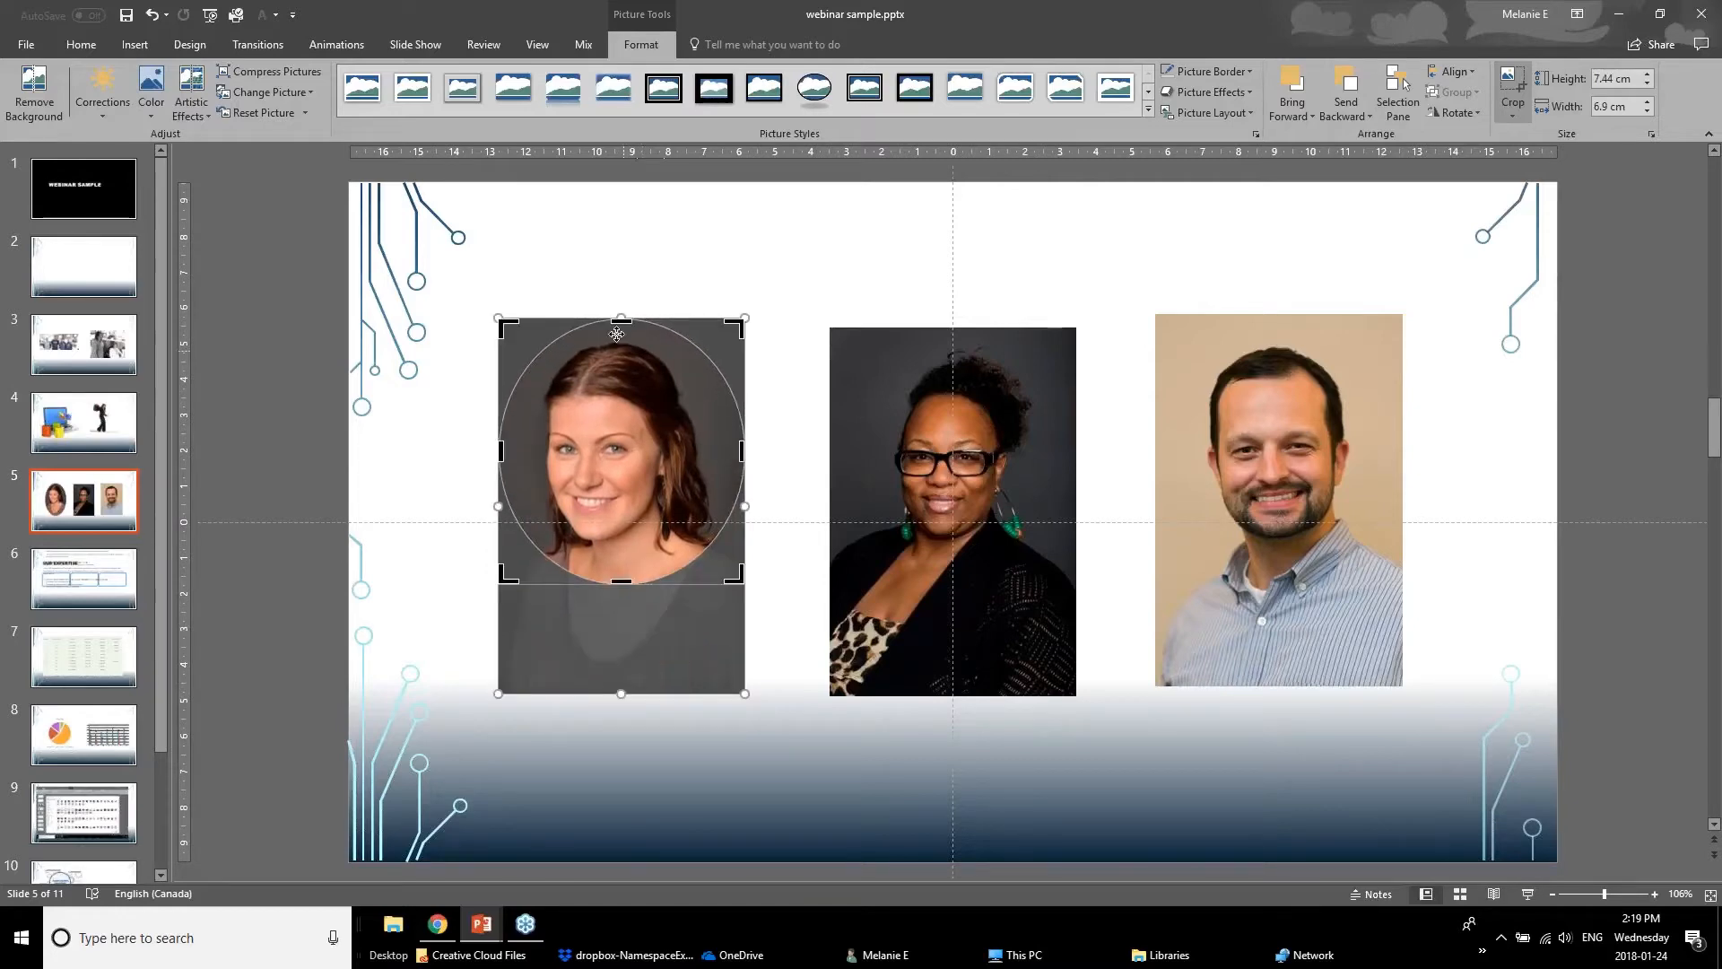
drag(503, 322, 513, 346)
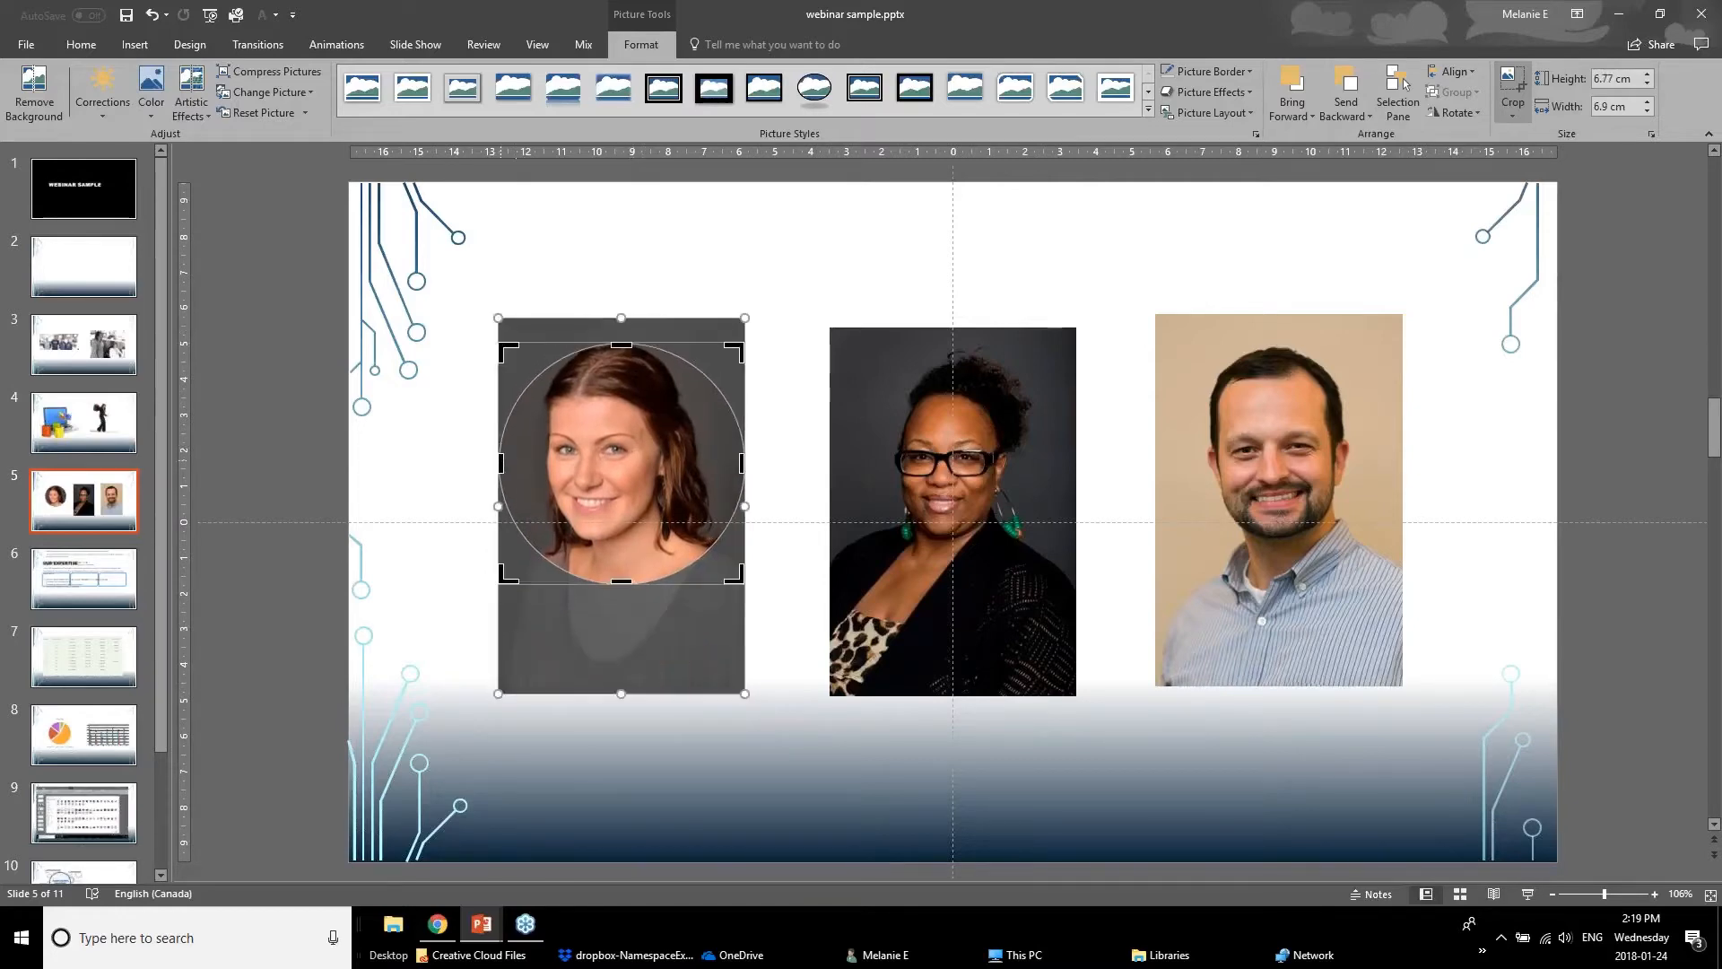
drag(723, 466, 704, 454)
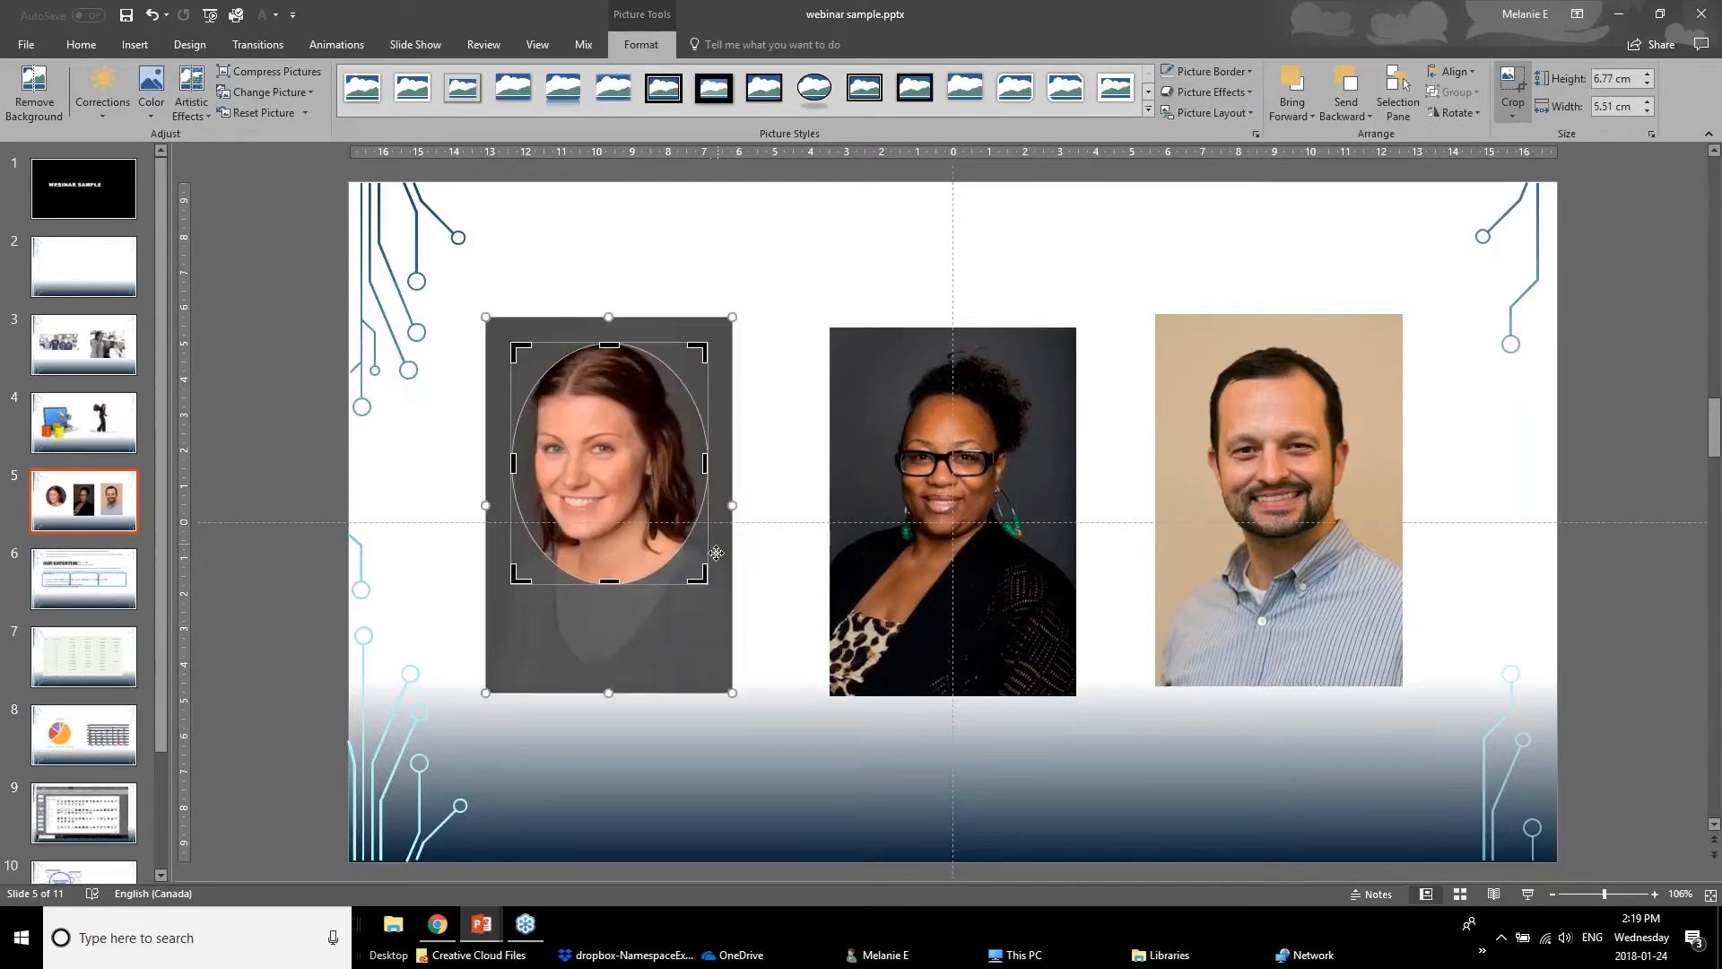
drag(704, 580, 703, 558)
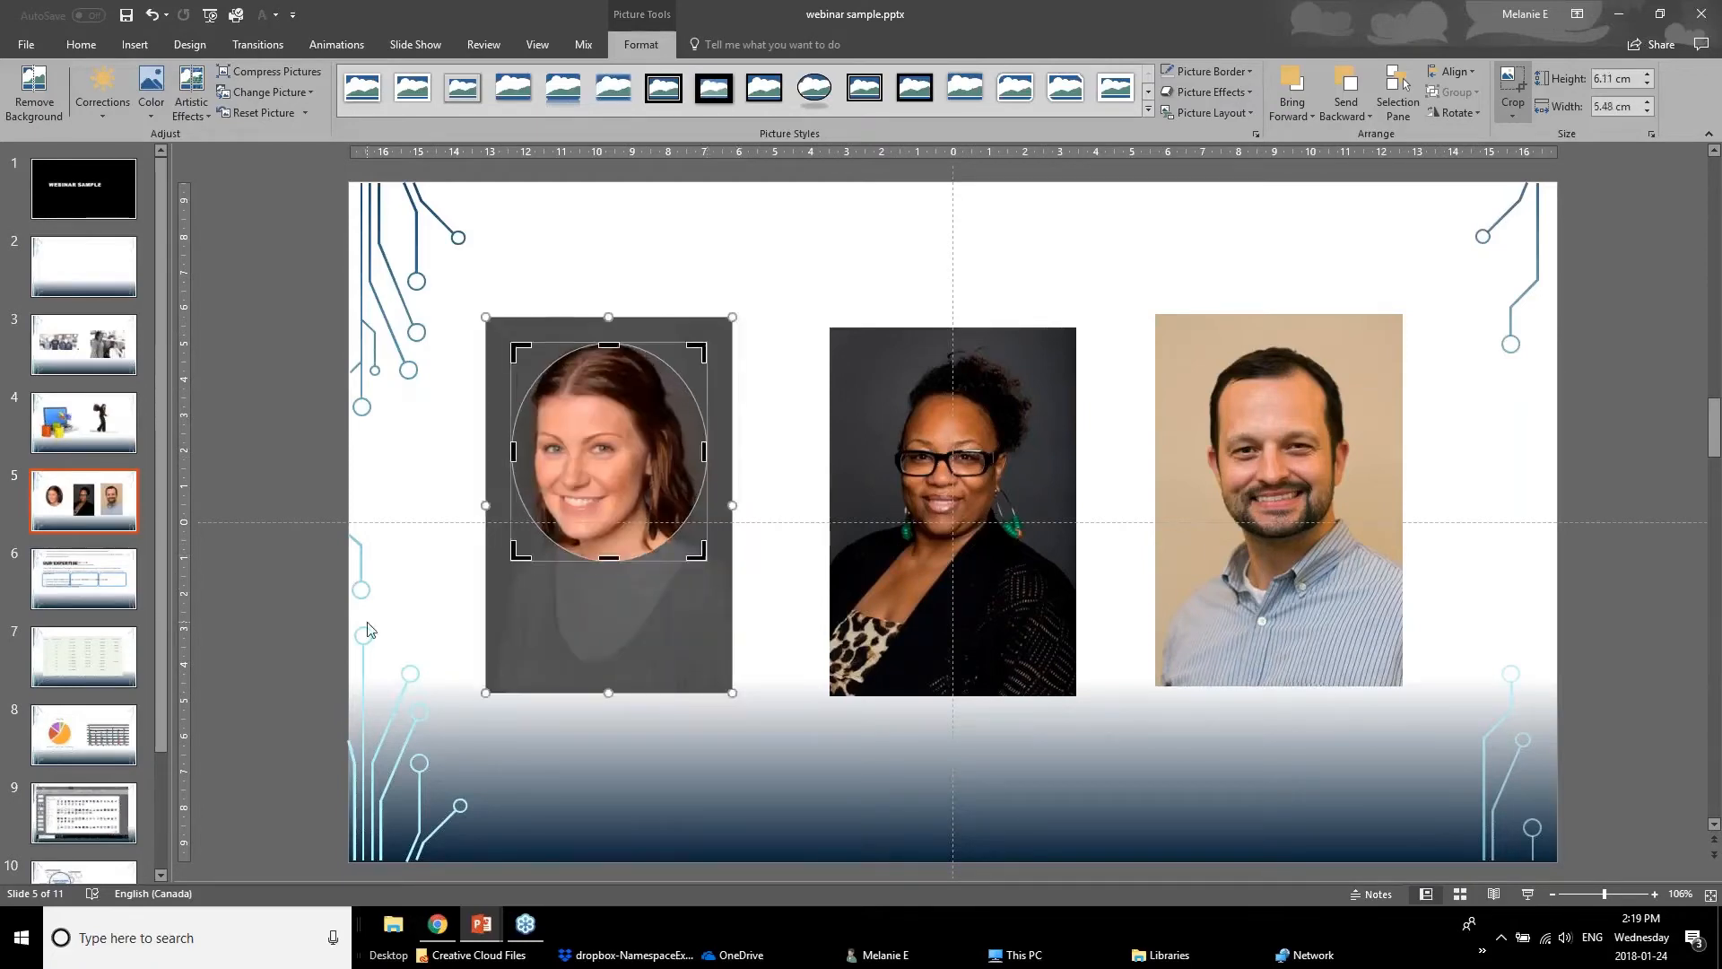
click(371, 630)
click(639, 492)
mouse_move(639, 492)
mouse_down()
mouse_move(670, 504)
mouse_move(632, 512)
mouse_up()
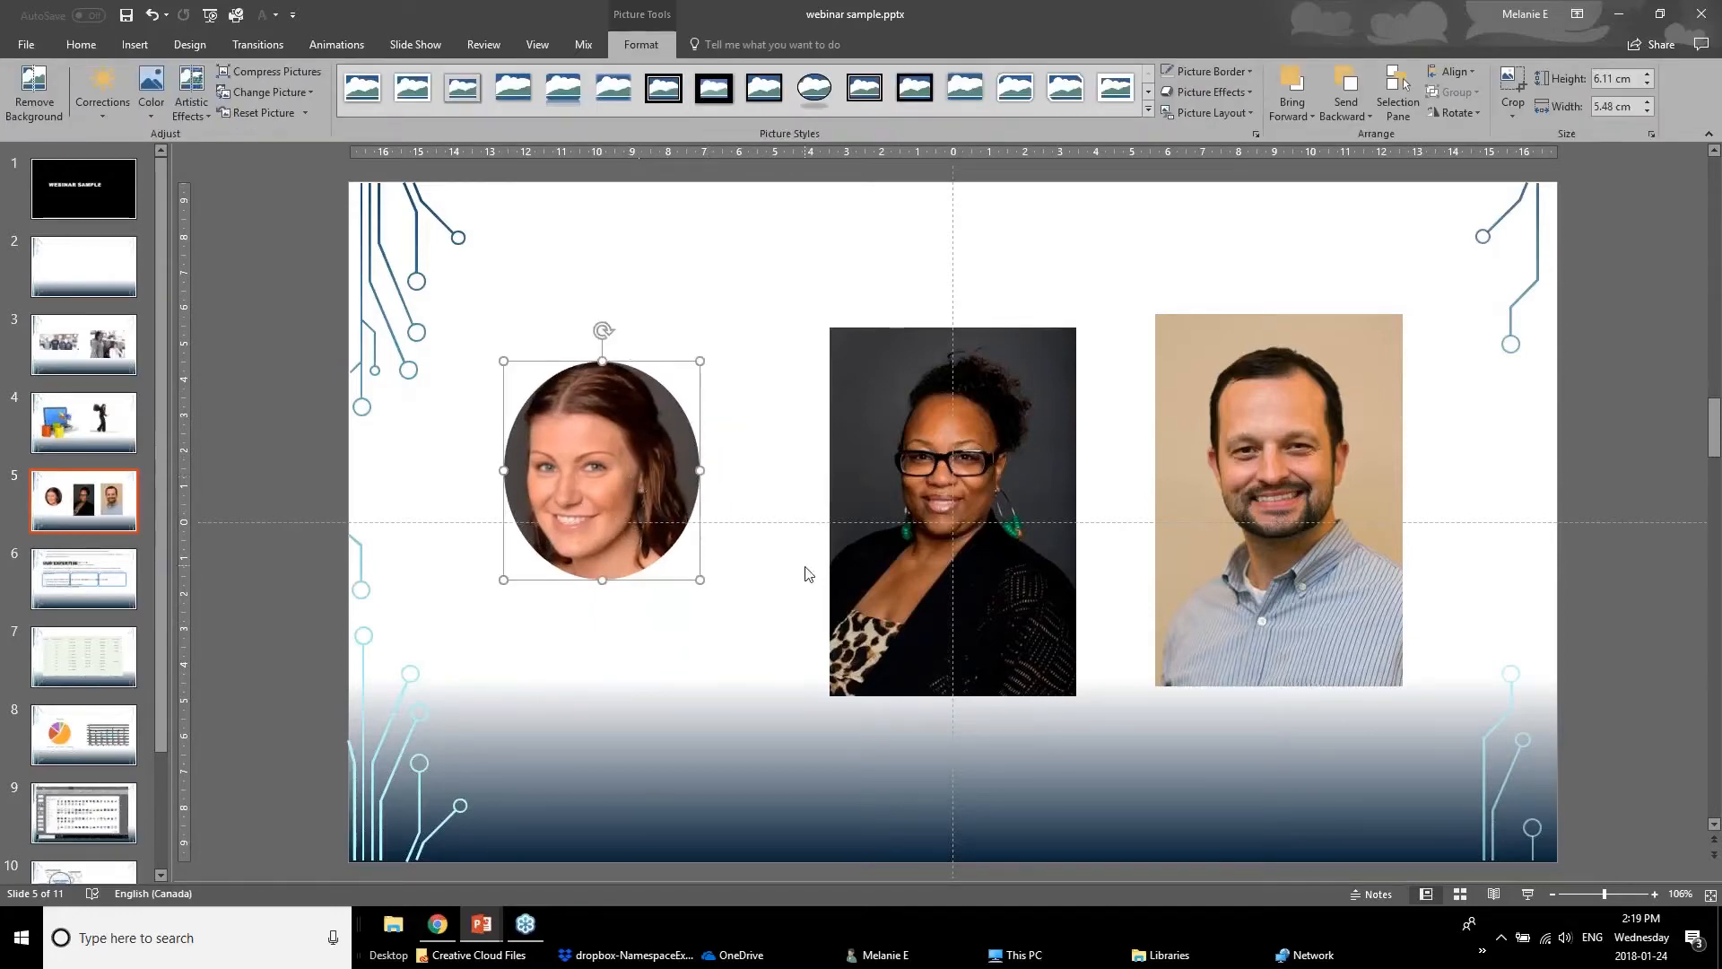
click(625, 652)
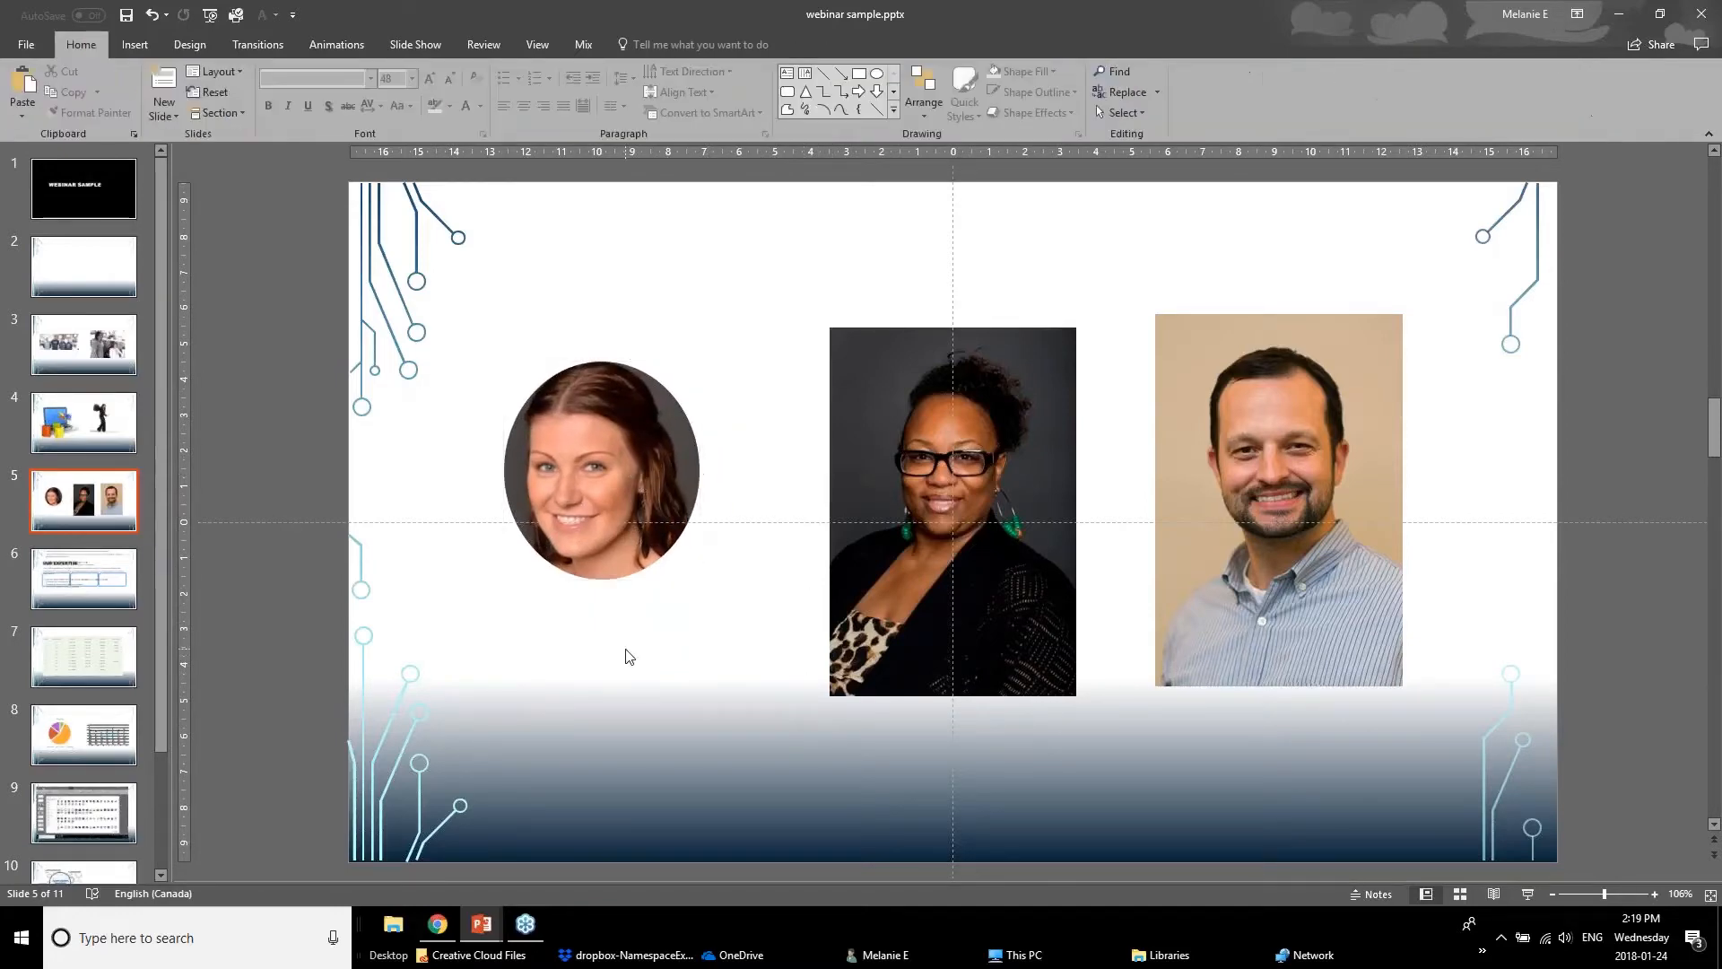
Copy the first portrait's oval formatting to the middle and third portraits with Format Painter.
click(669, 499)
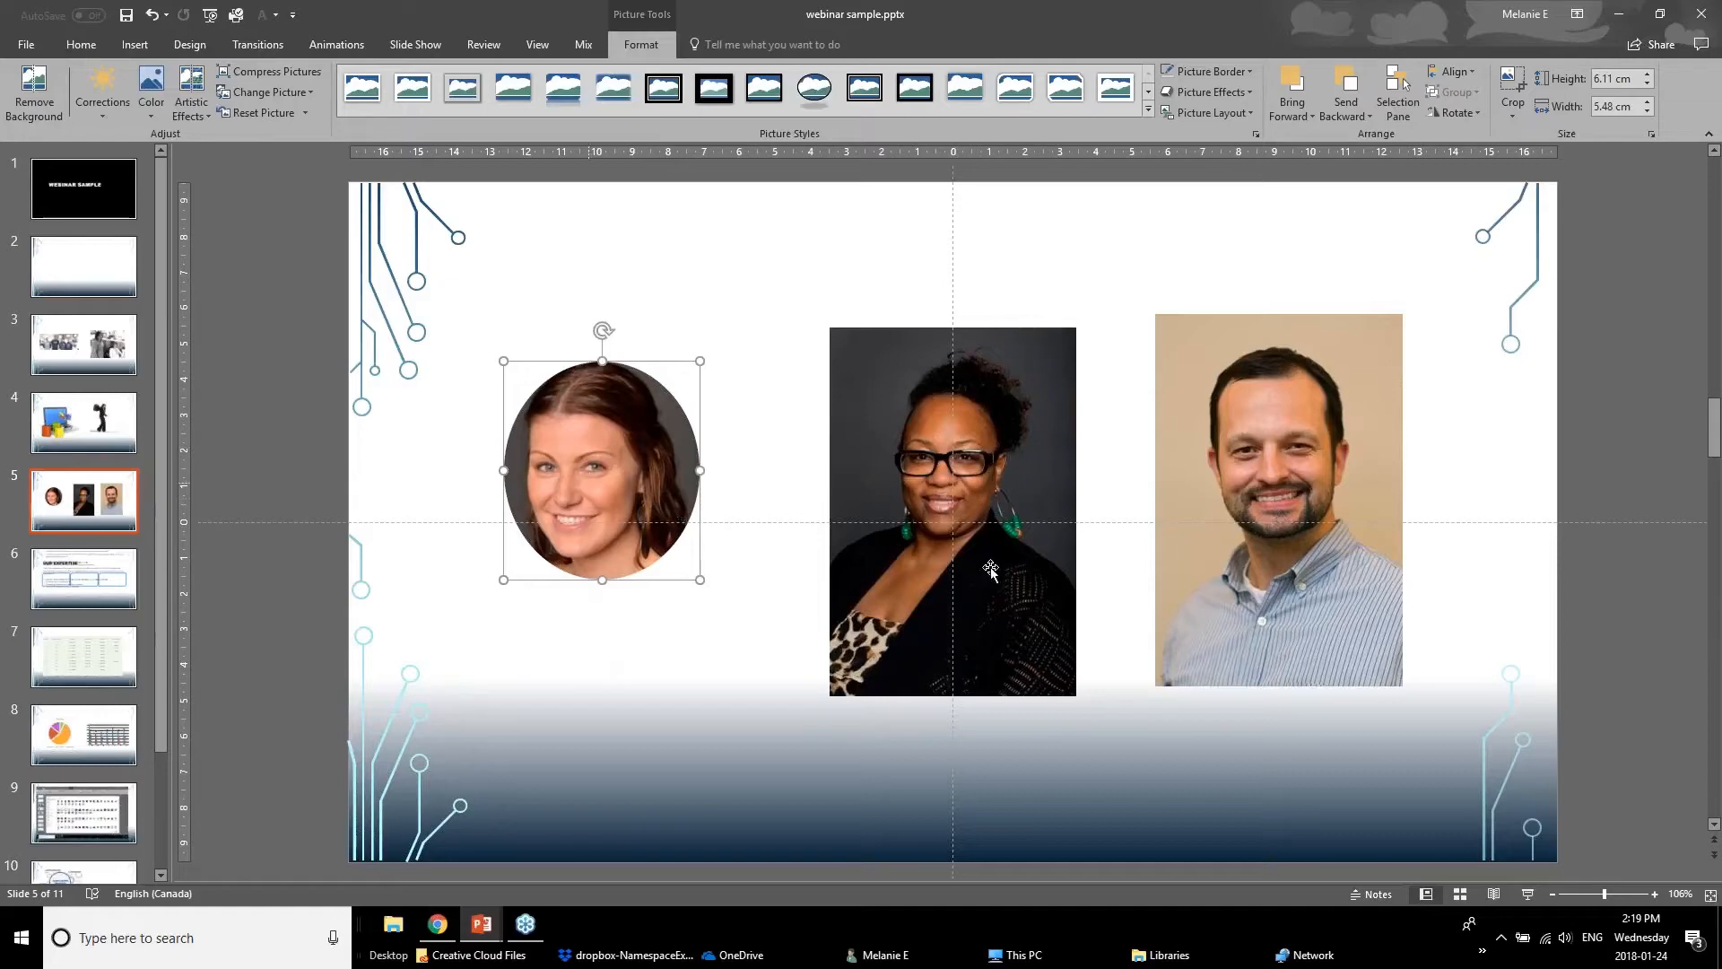
click(81, 44)
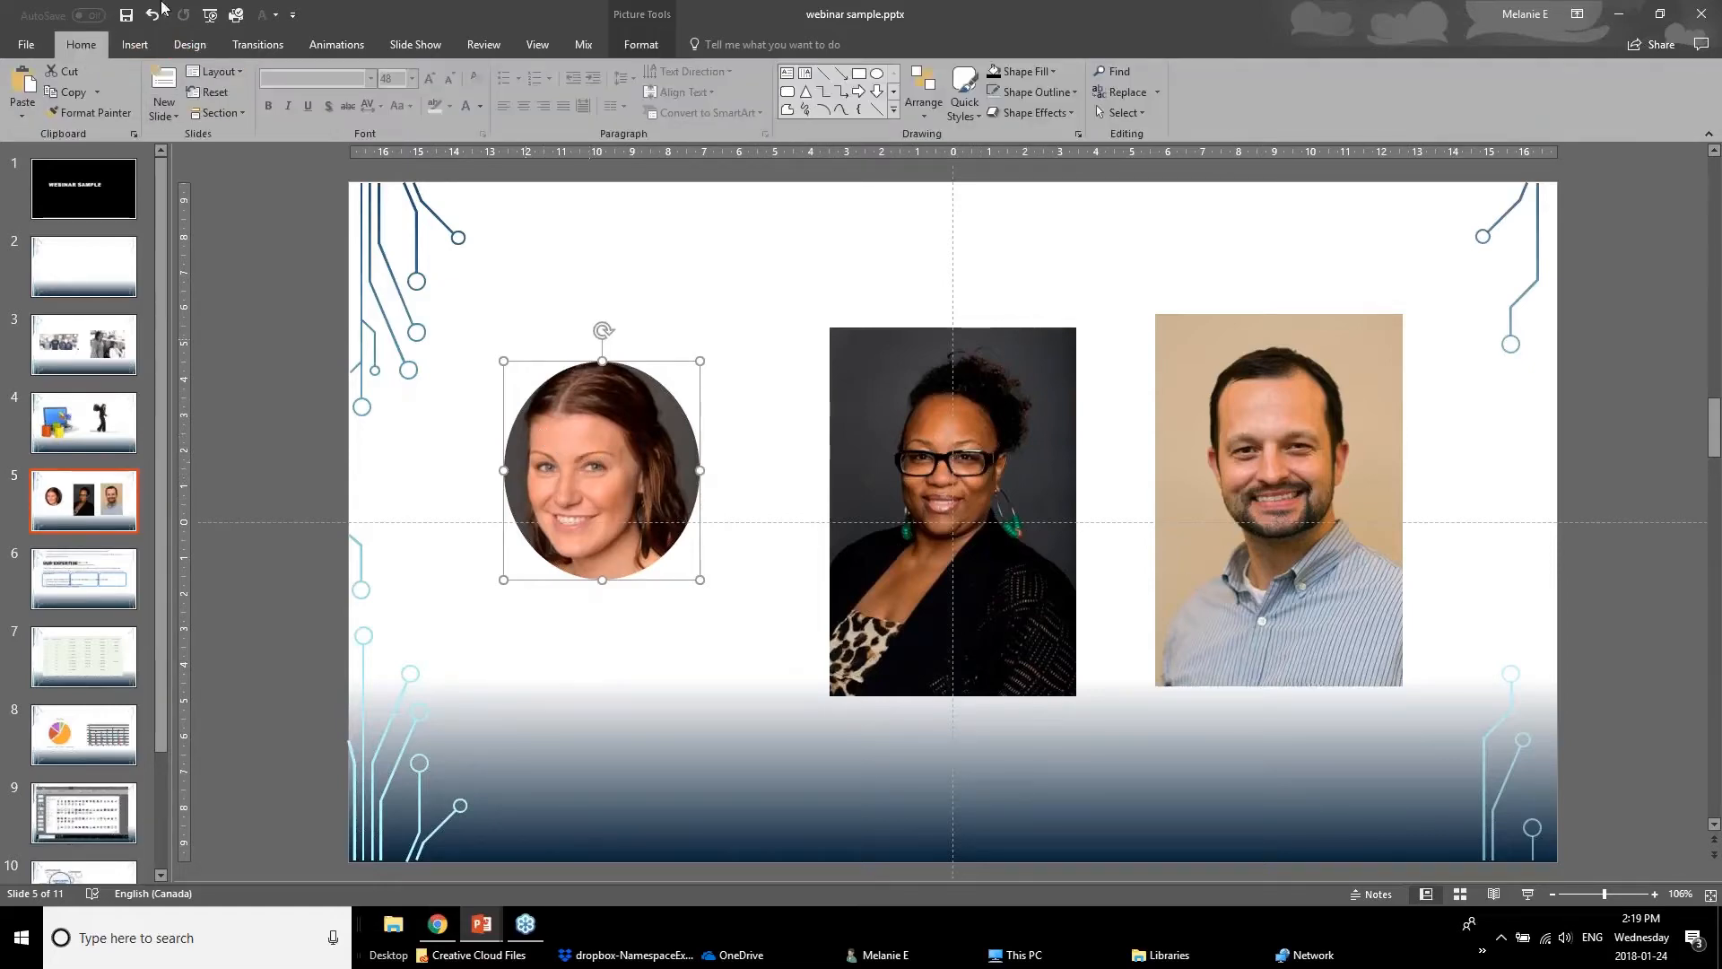
click(104, 115)
click(924, 368)
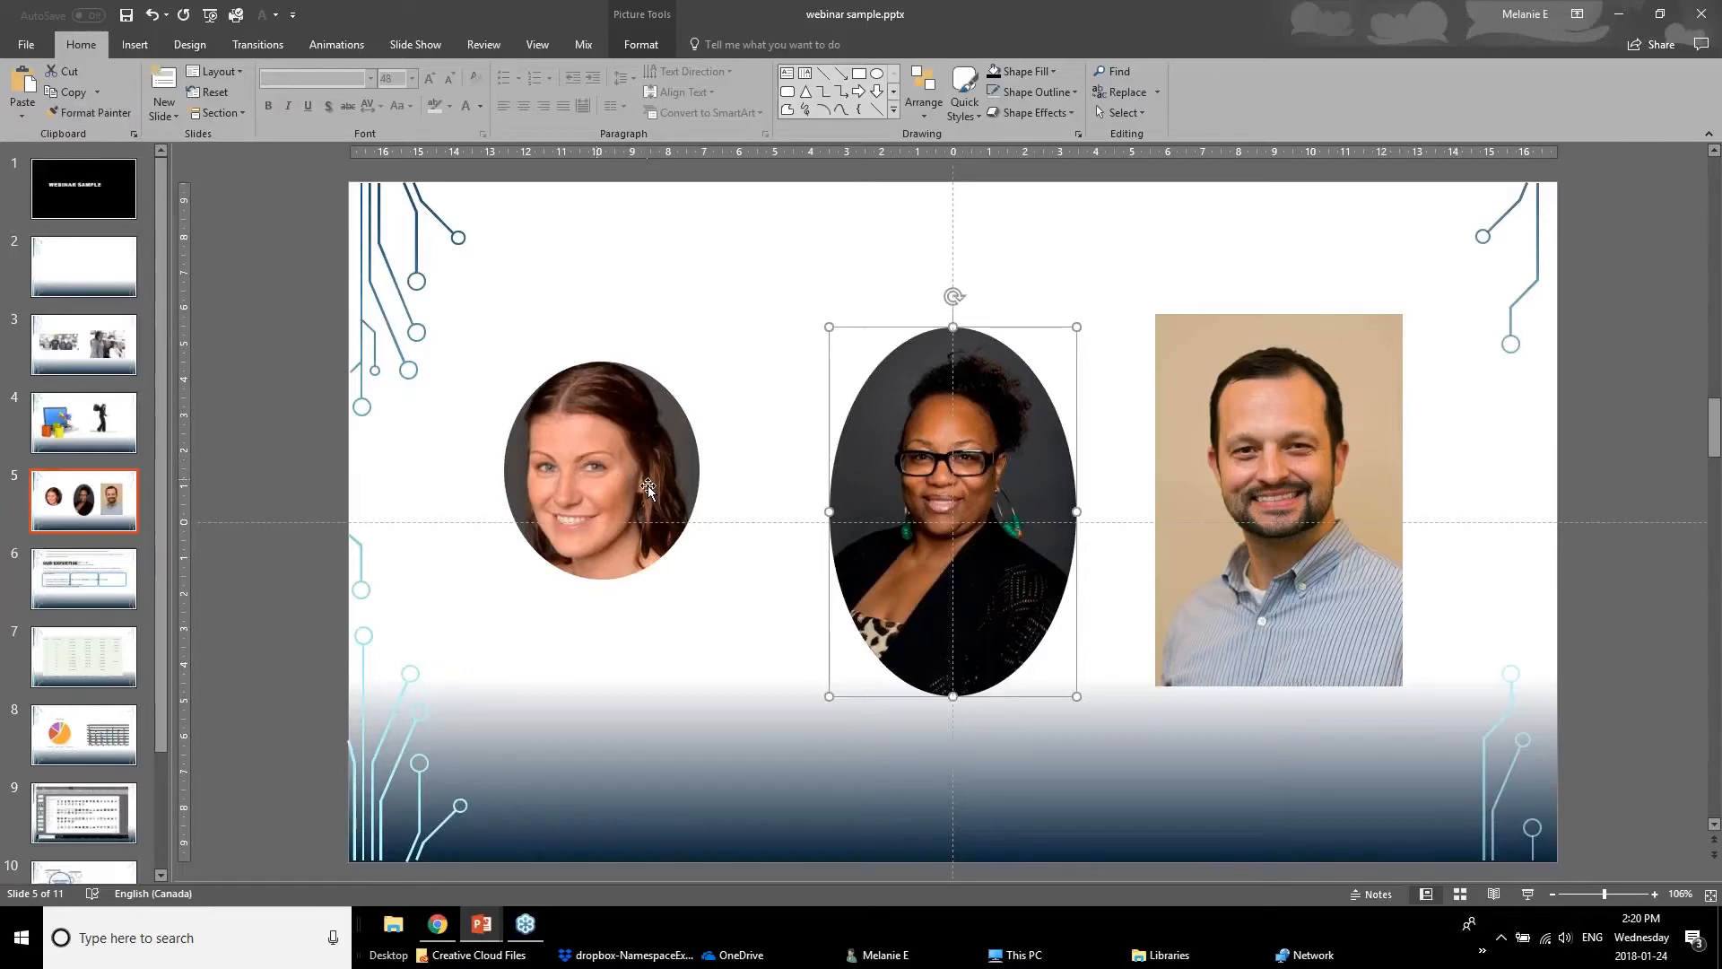
click(616, 477)
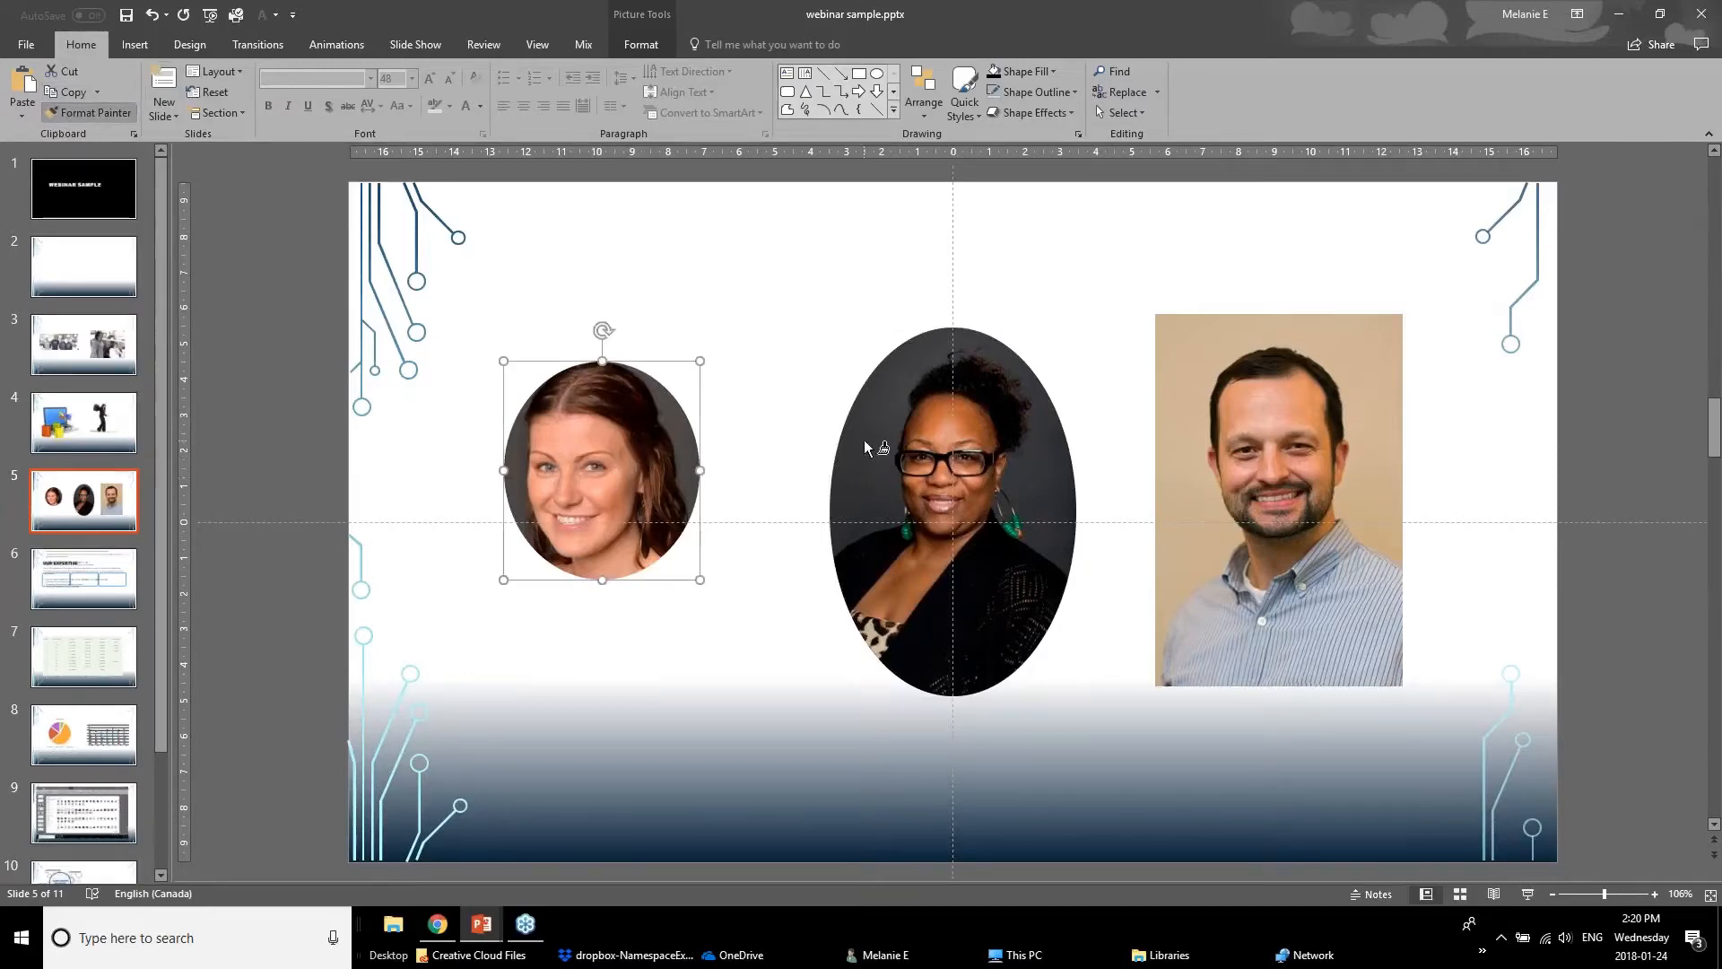
click(1245, 459)
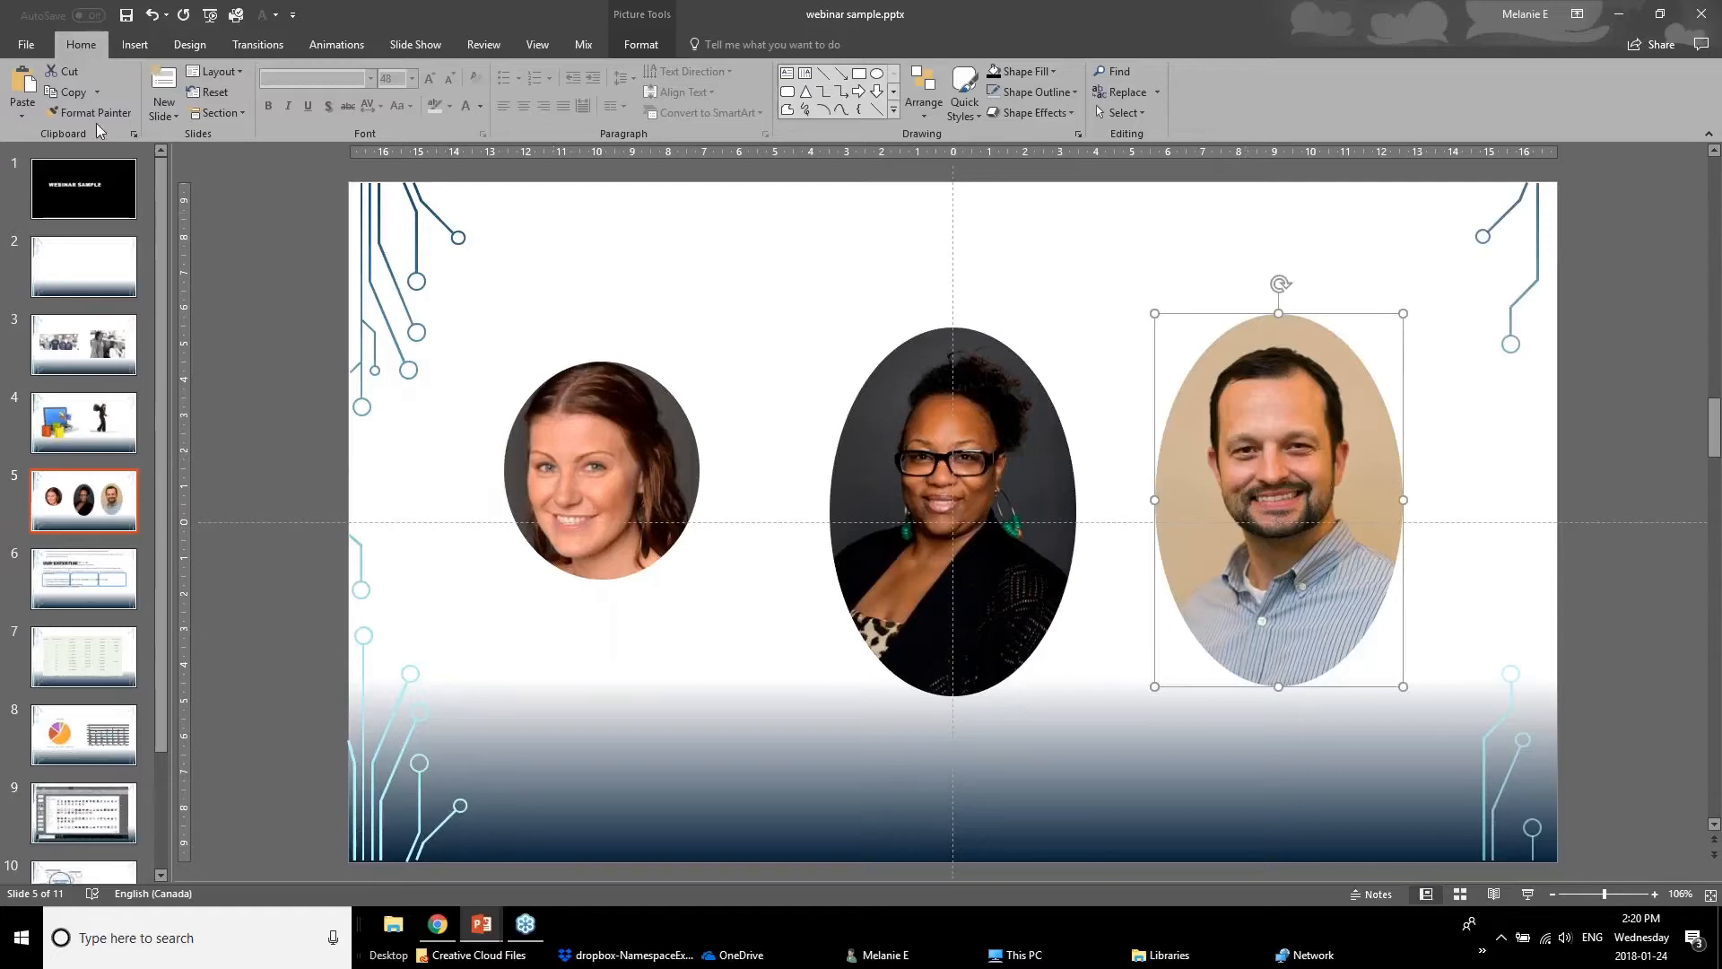
click(893, 563)
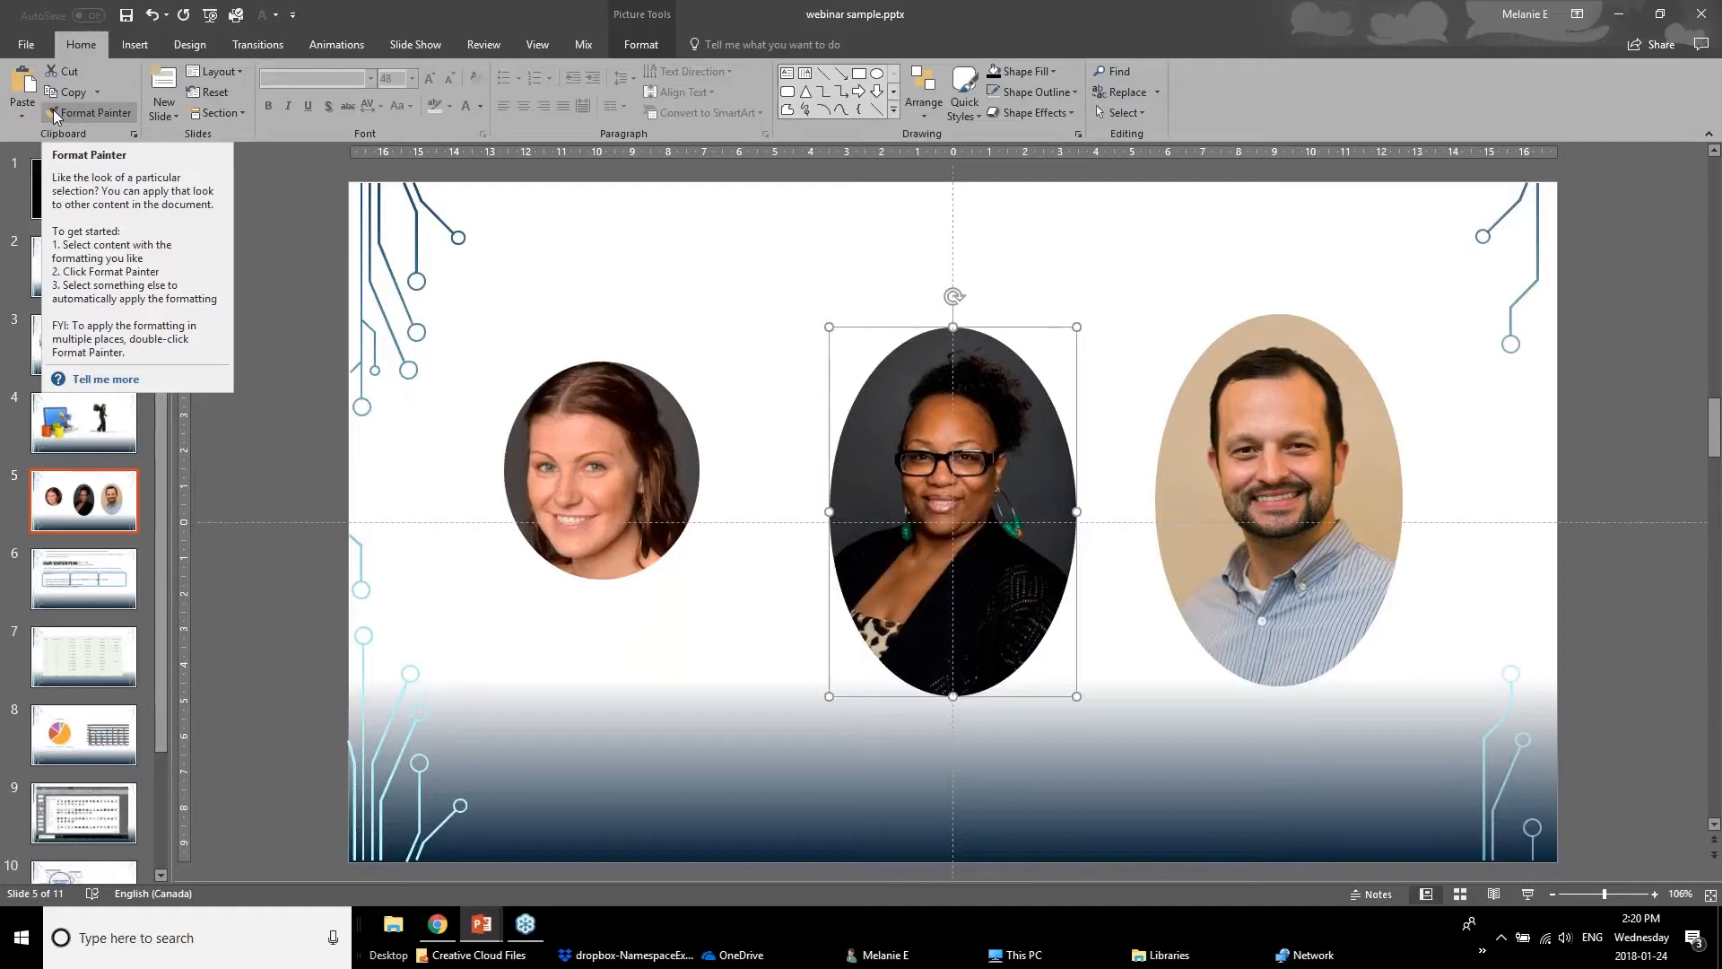
click(533, 734)
Switch to the Powerpoint Webinar January 2018 v1.pptx presentation and view the Cropping & Framing slide.
mouse_move(494, 930)
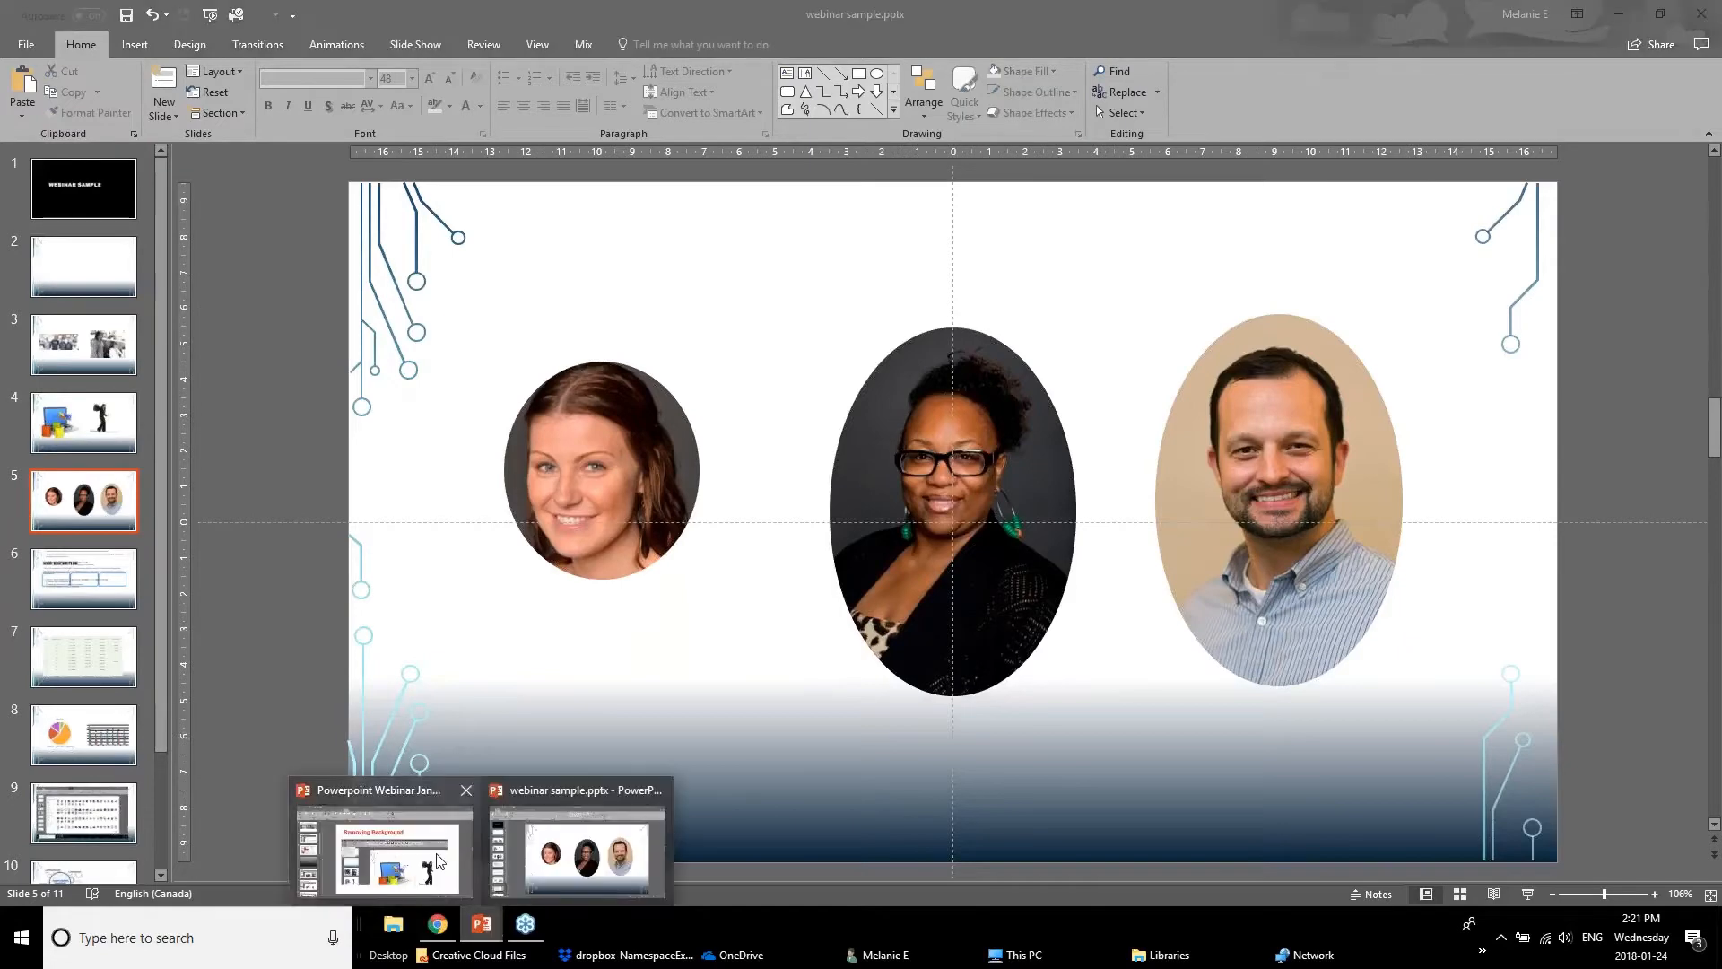
click(386, 852)
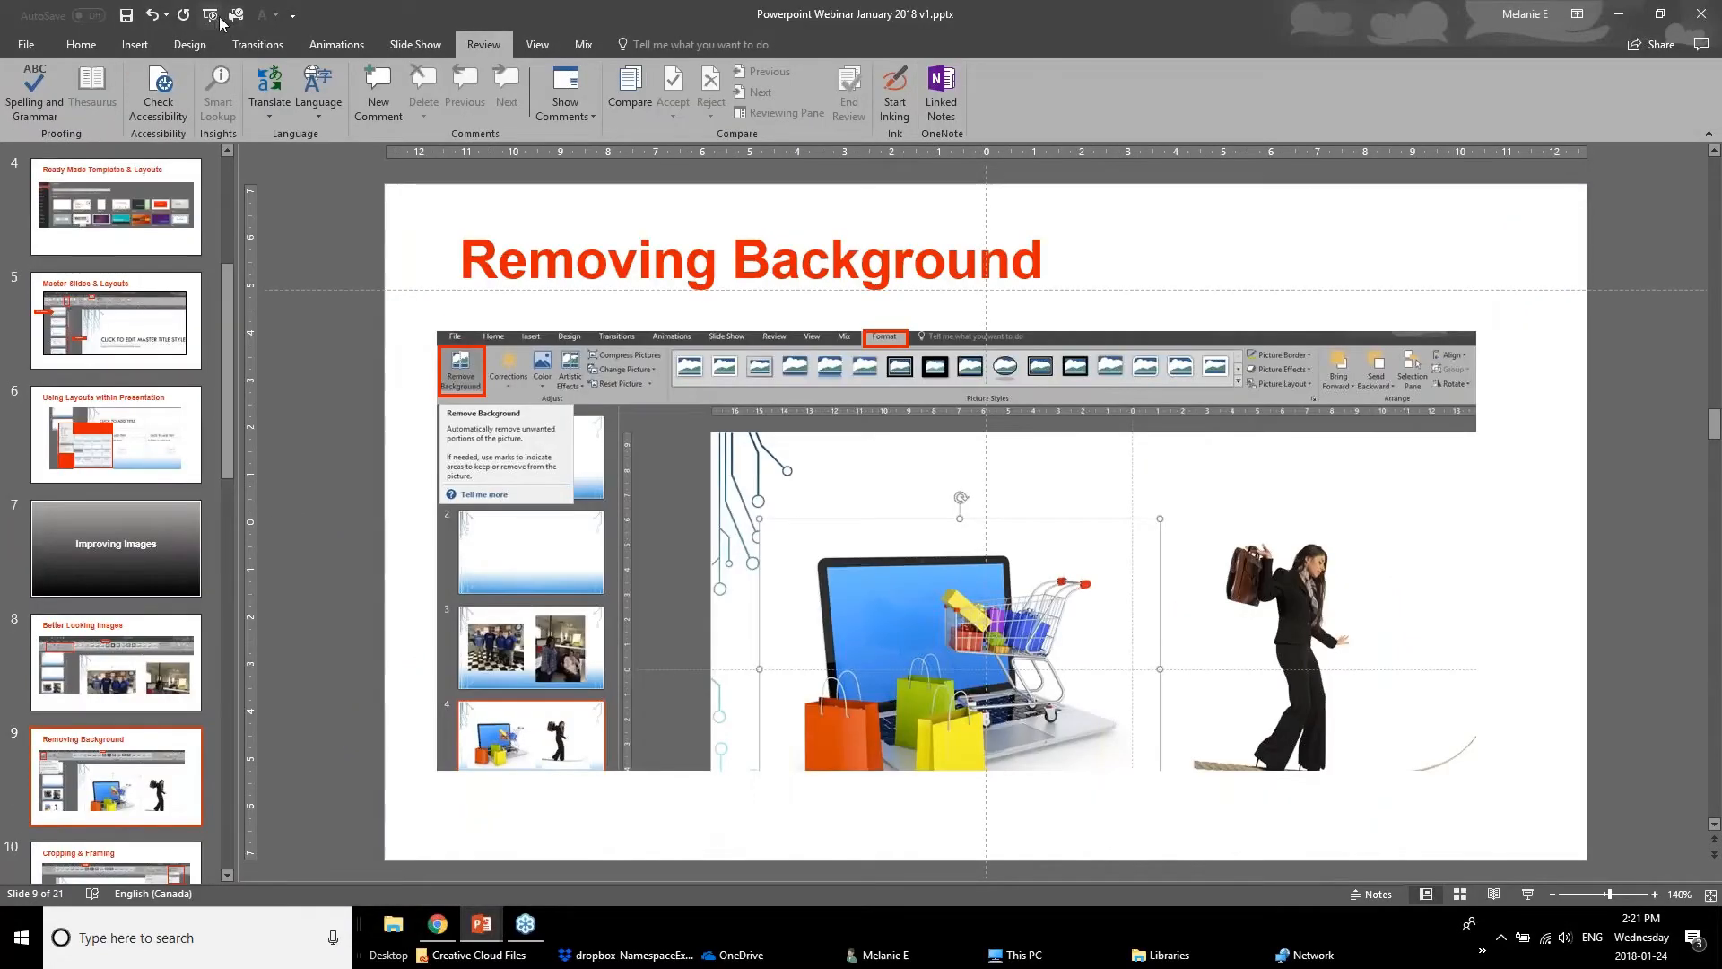
click(156, 682)
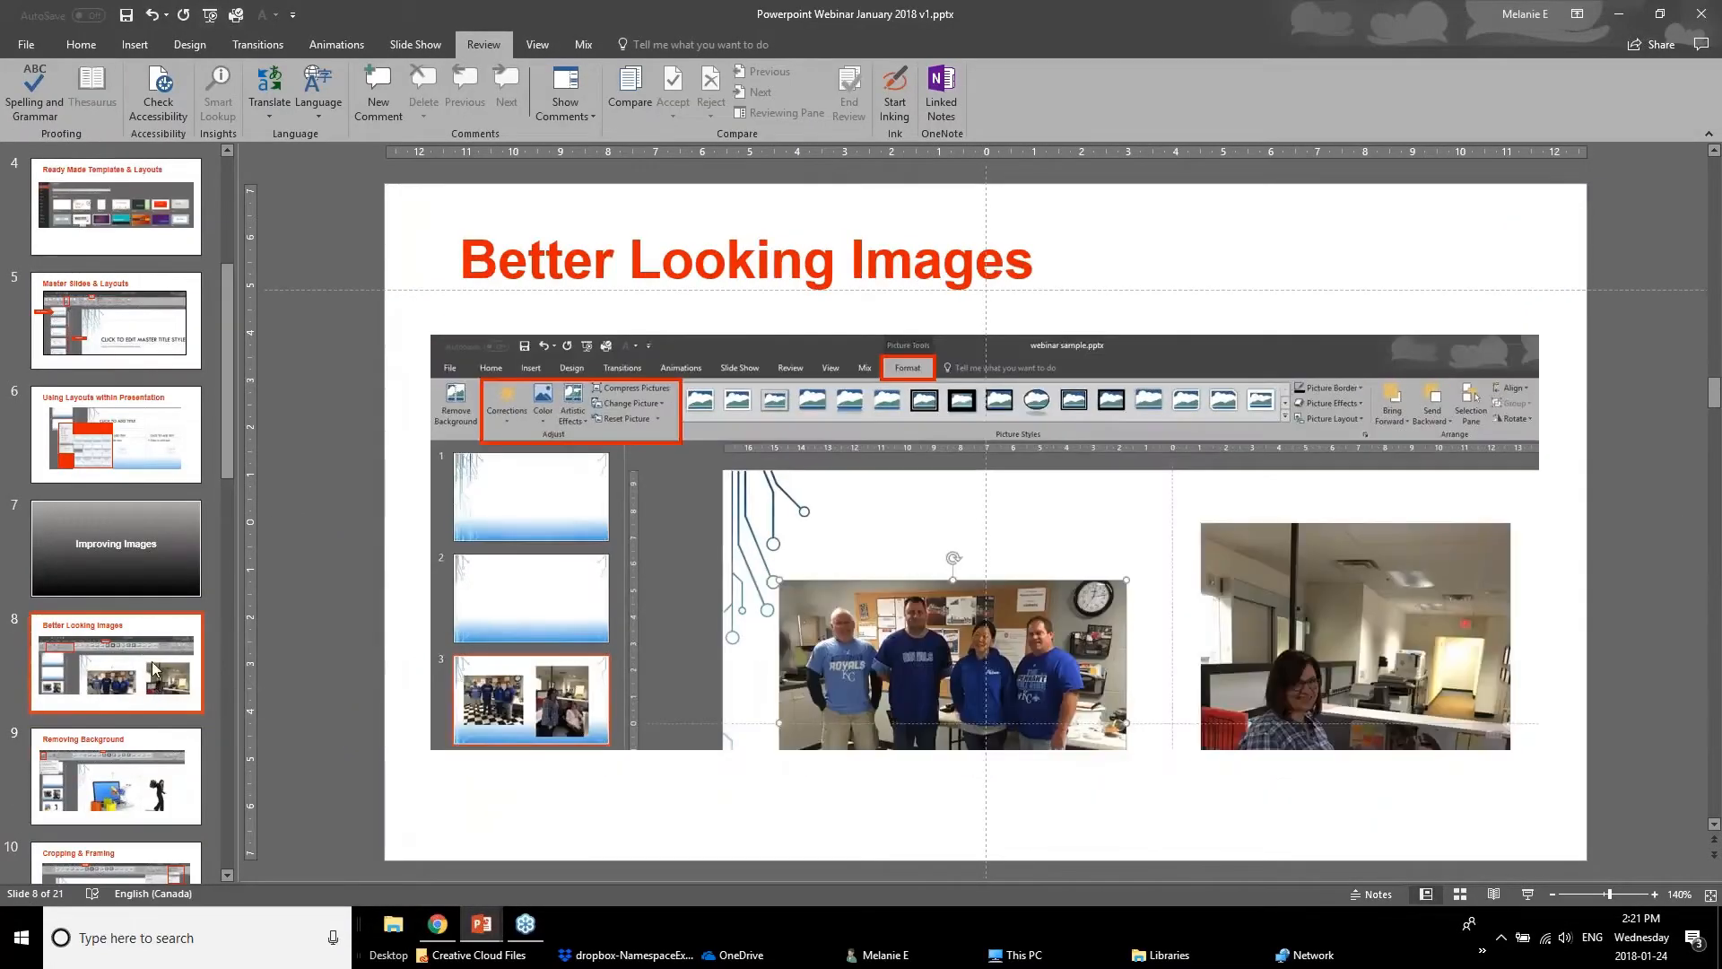
scroll(154, 662, down, 3)
click(155, 644)
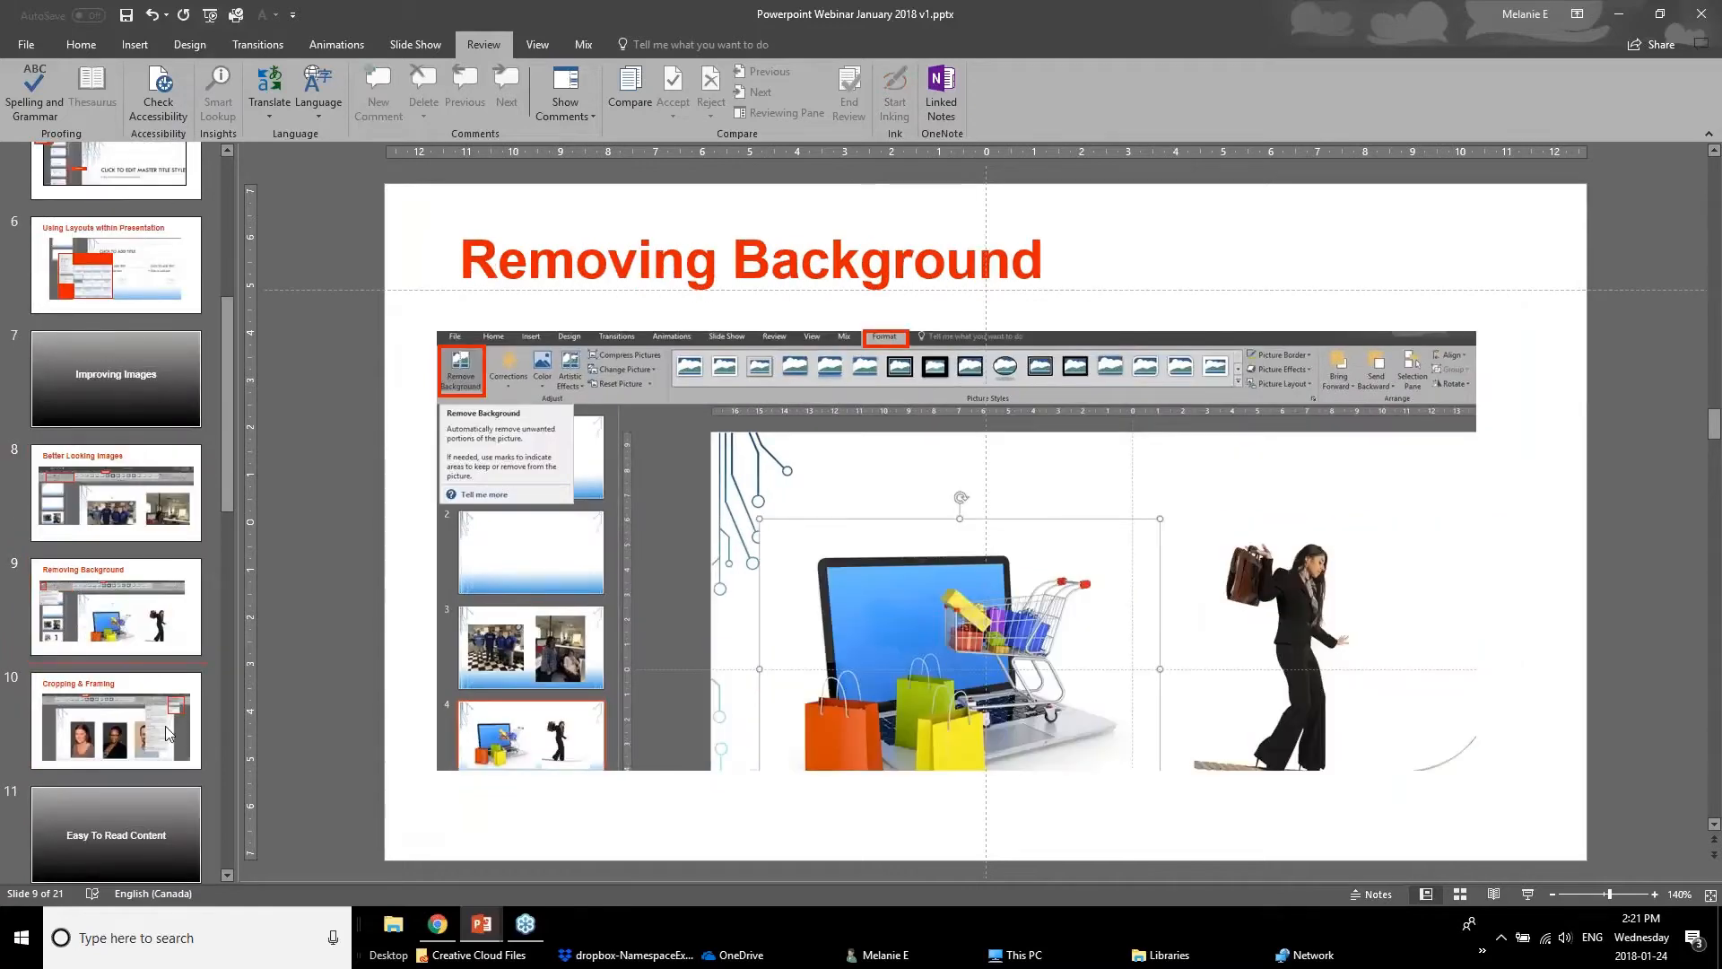
scroll(126, 718, down, 1)
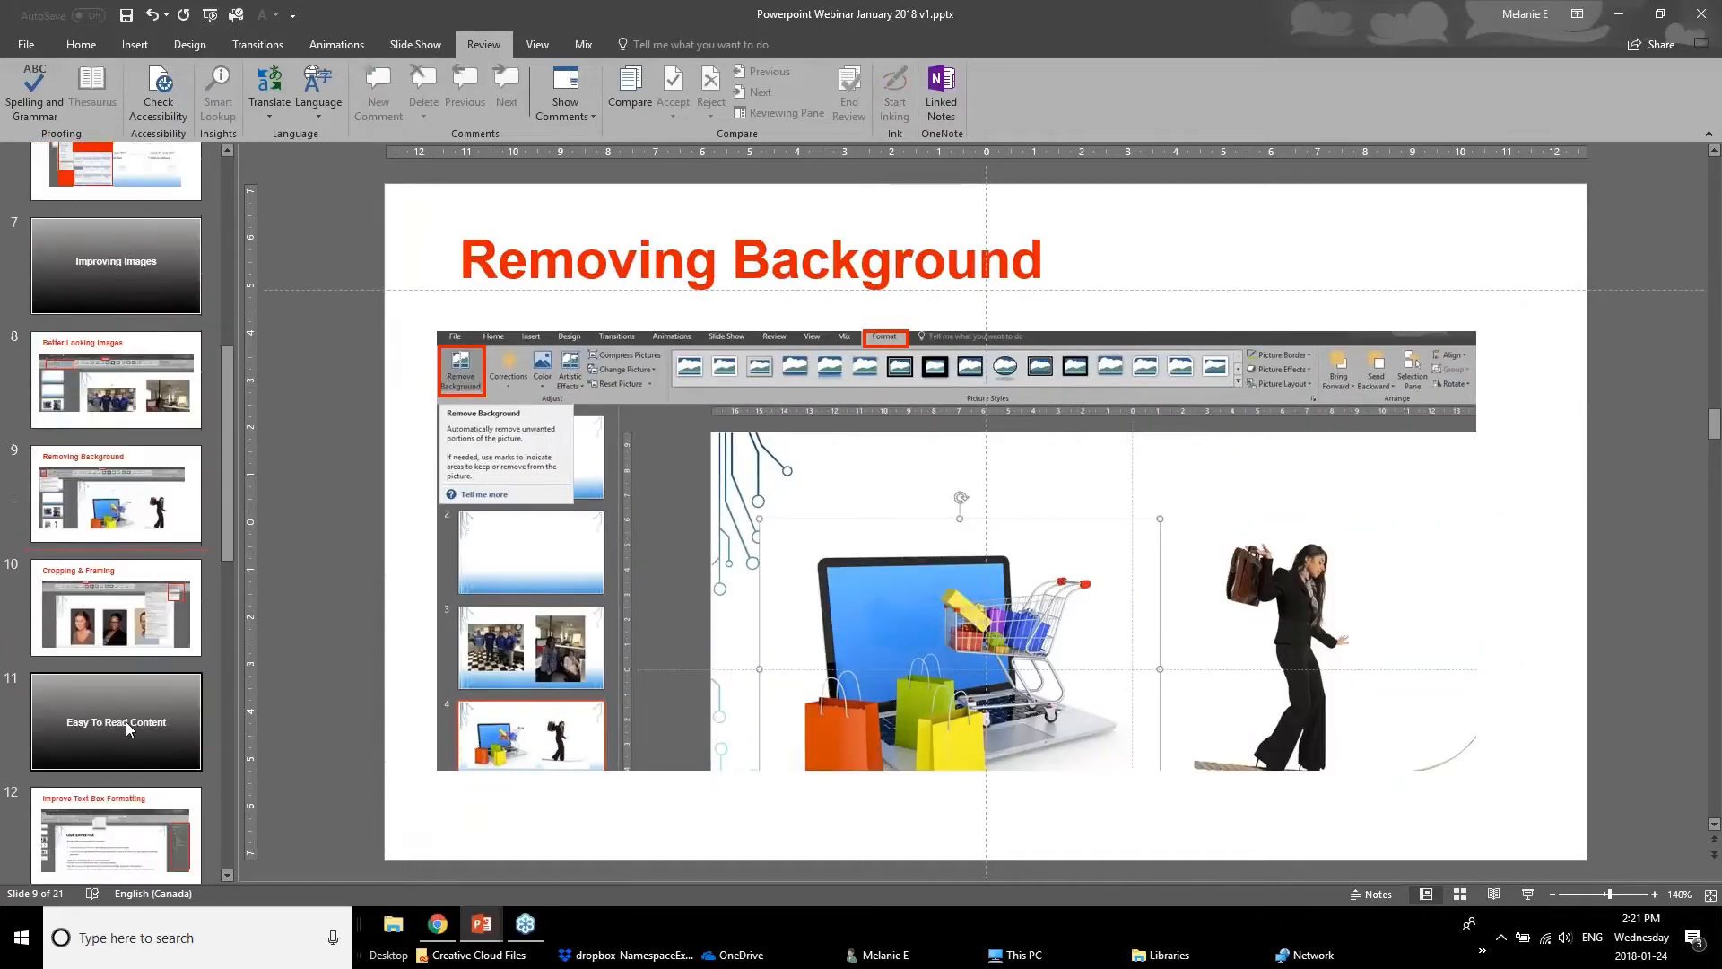
click(130, 601)
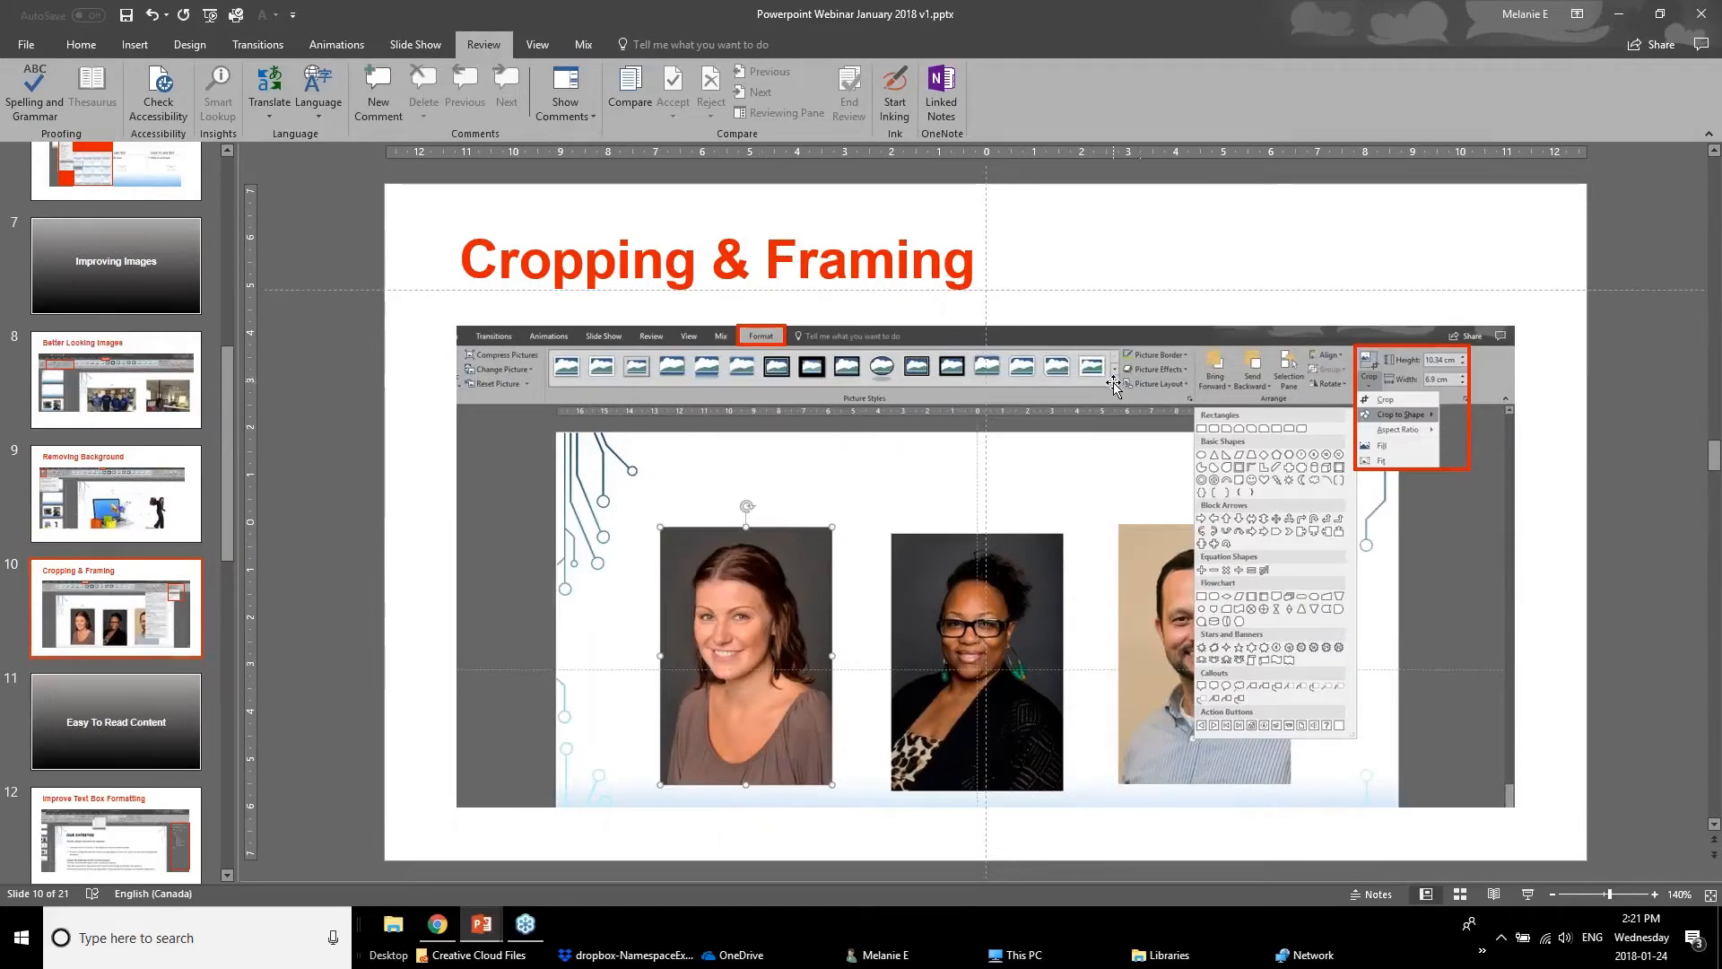
Return to webinar sample.pptx, give the first portrait the tilted white frame picture style, and move it slightly up and right.
click(481, 924)
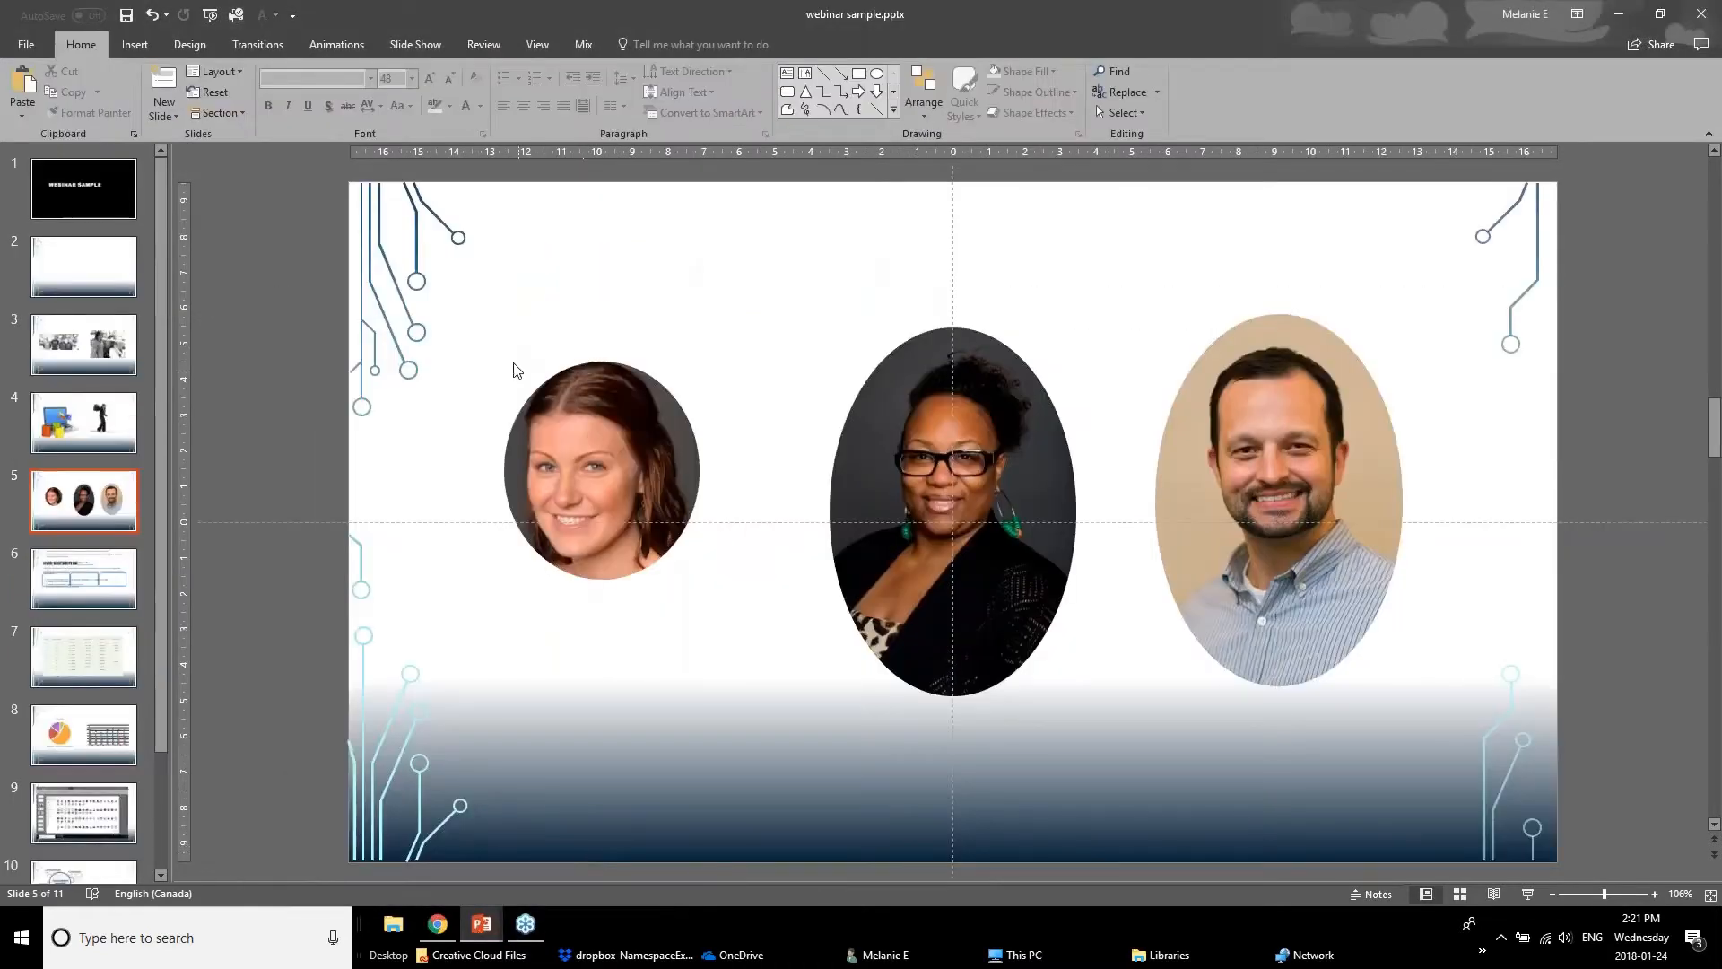
click(571, 499)
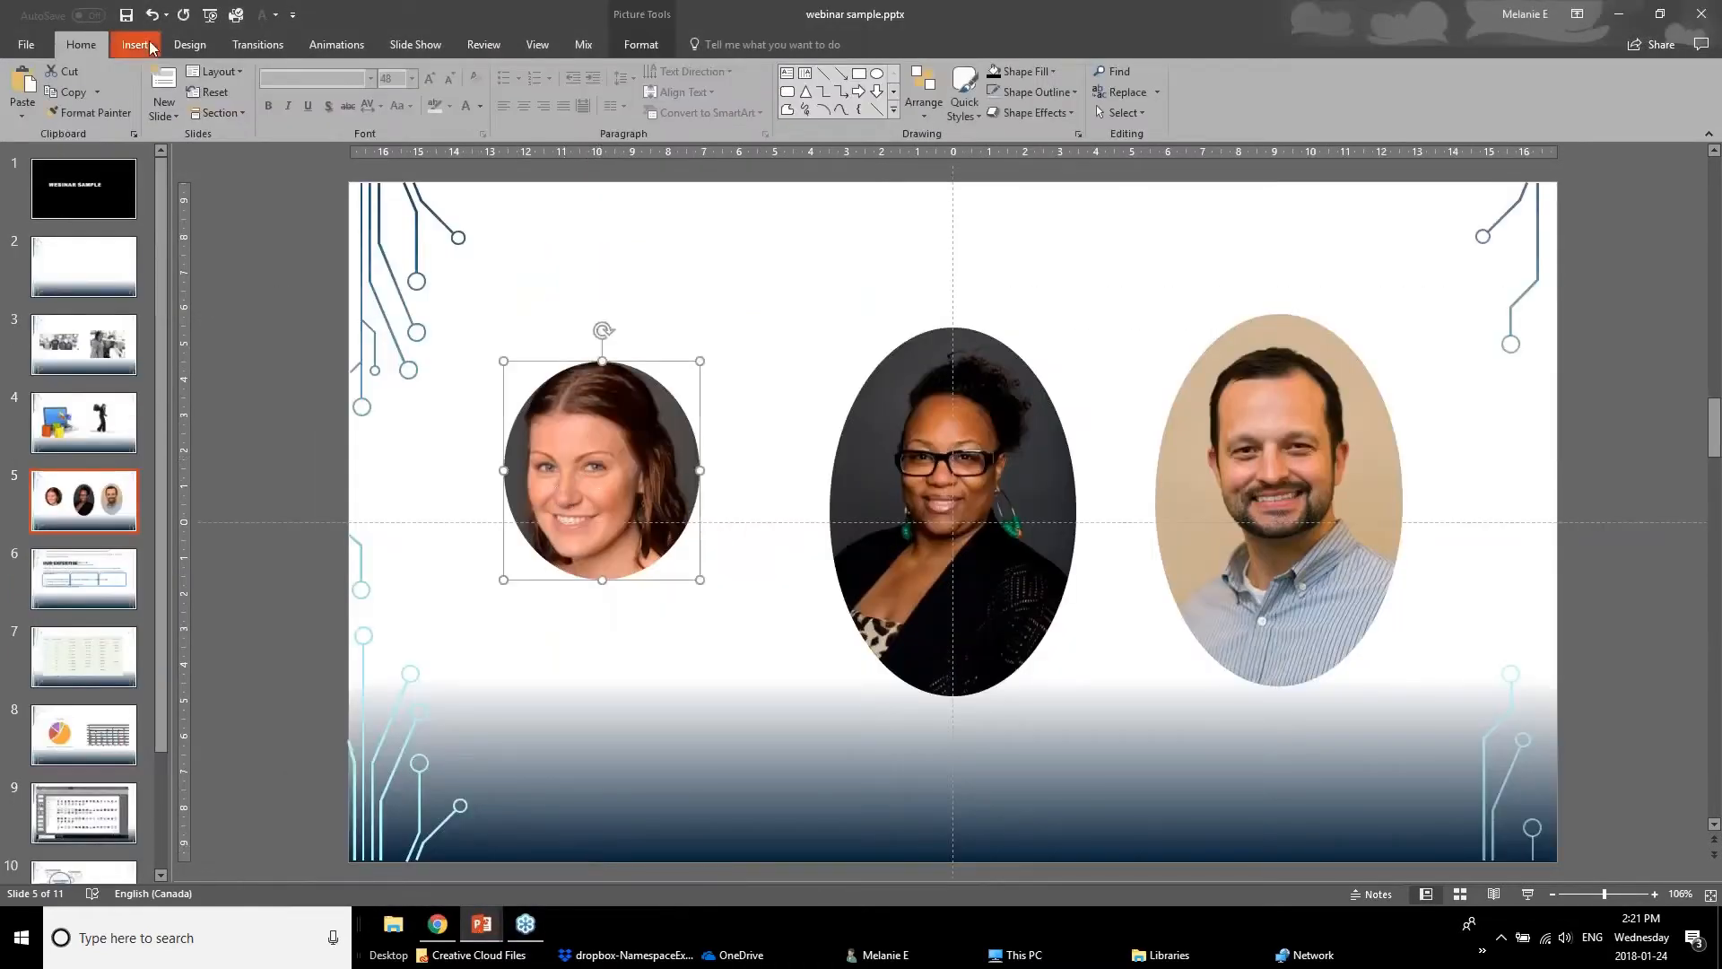
click(641, 44)
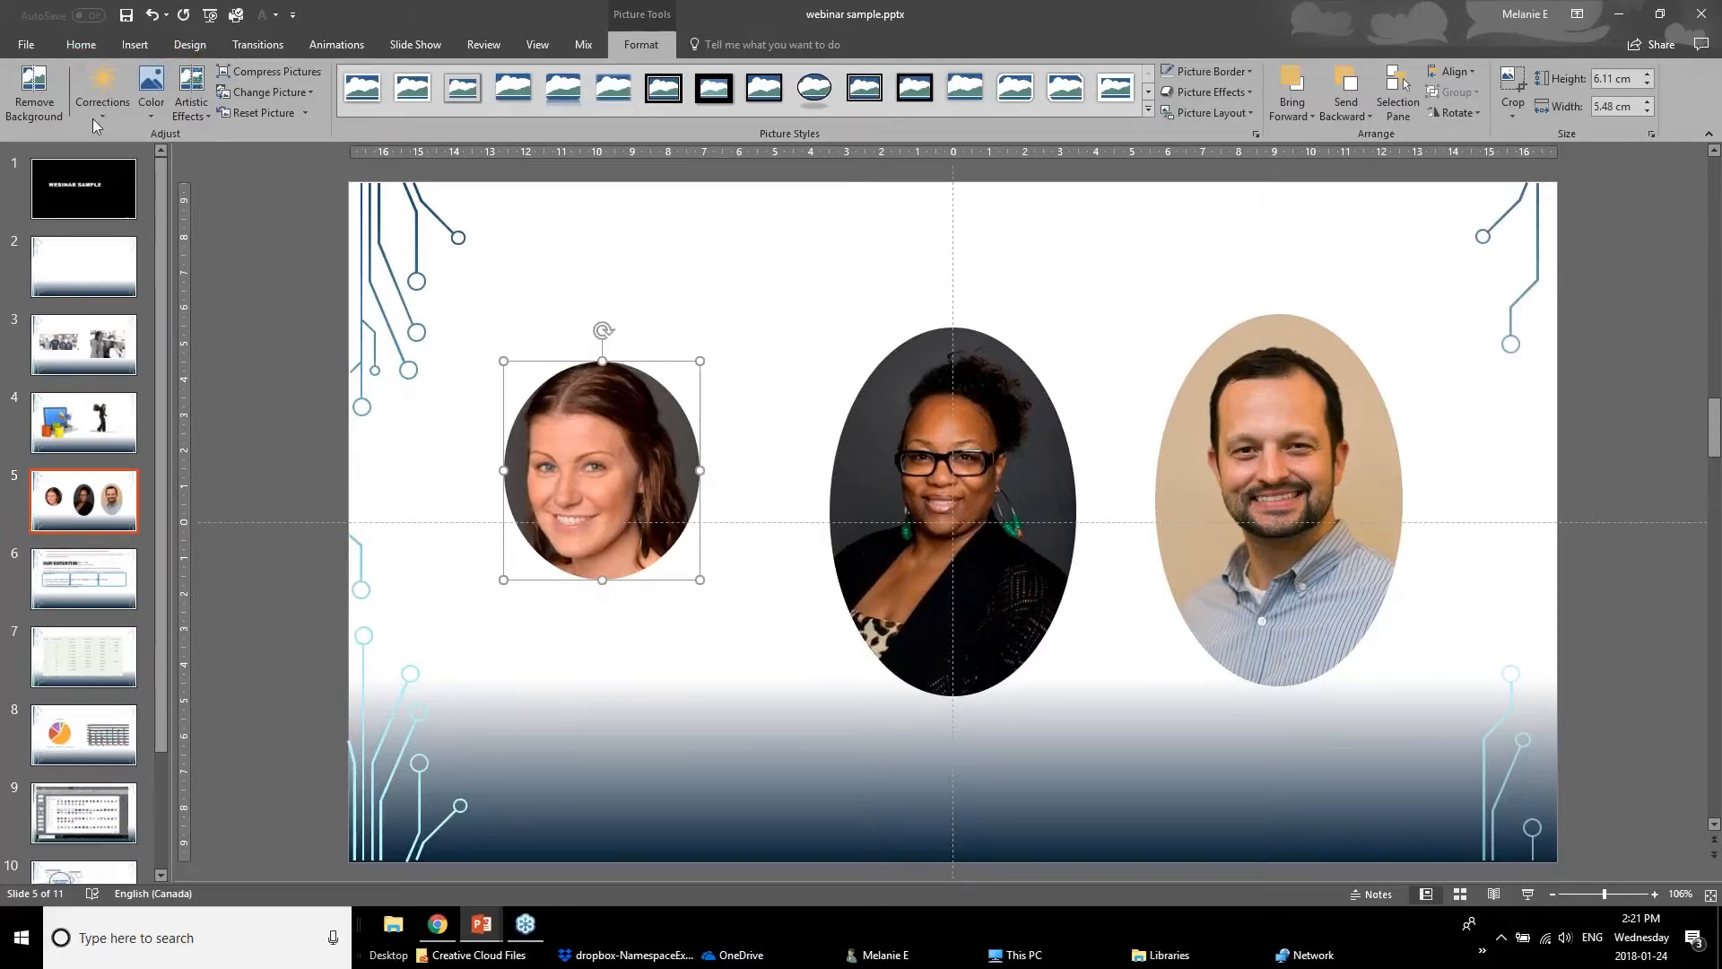
click(1147, 110)
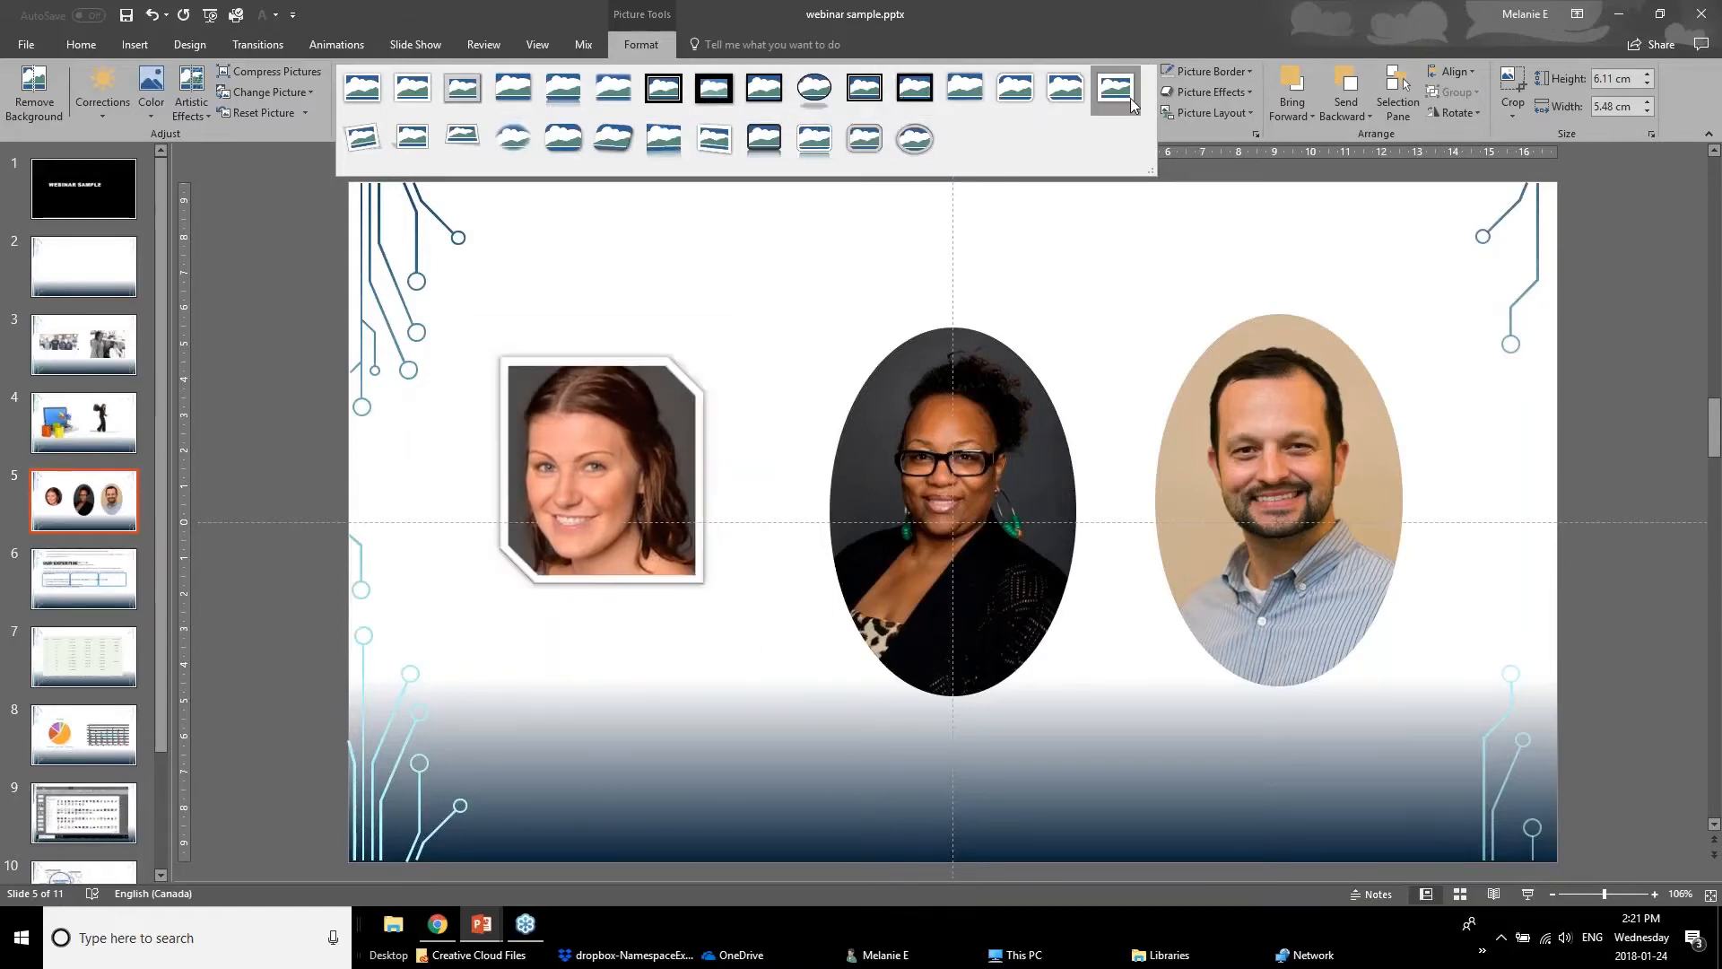
click(375, 130)
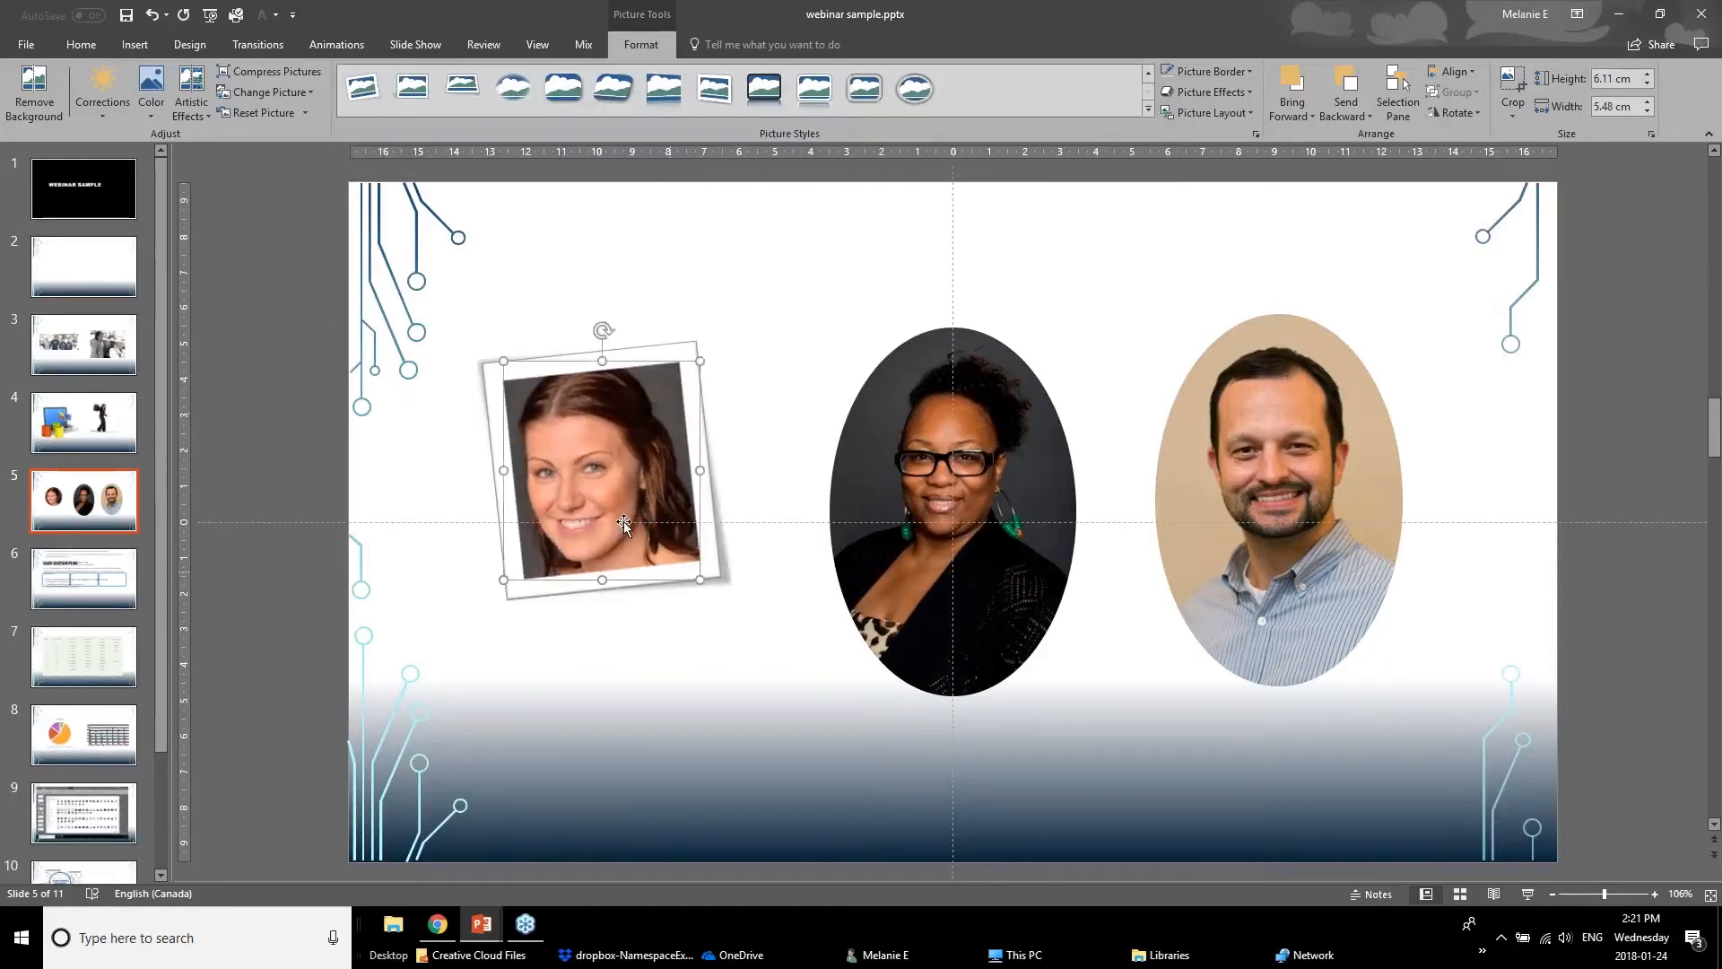
drag(622, 520, 645, 471)
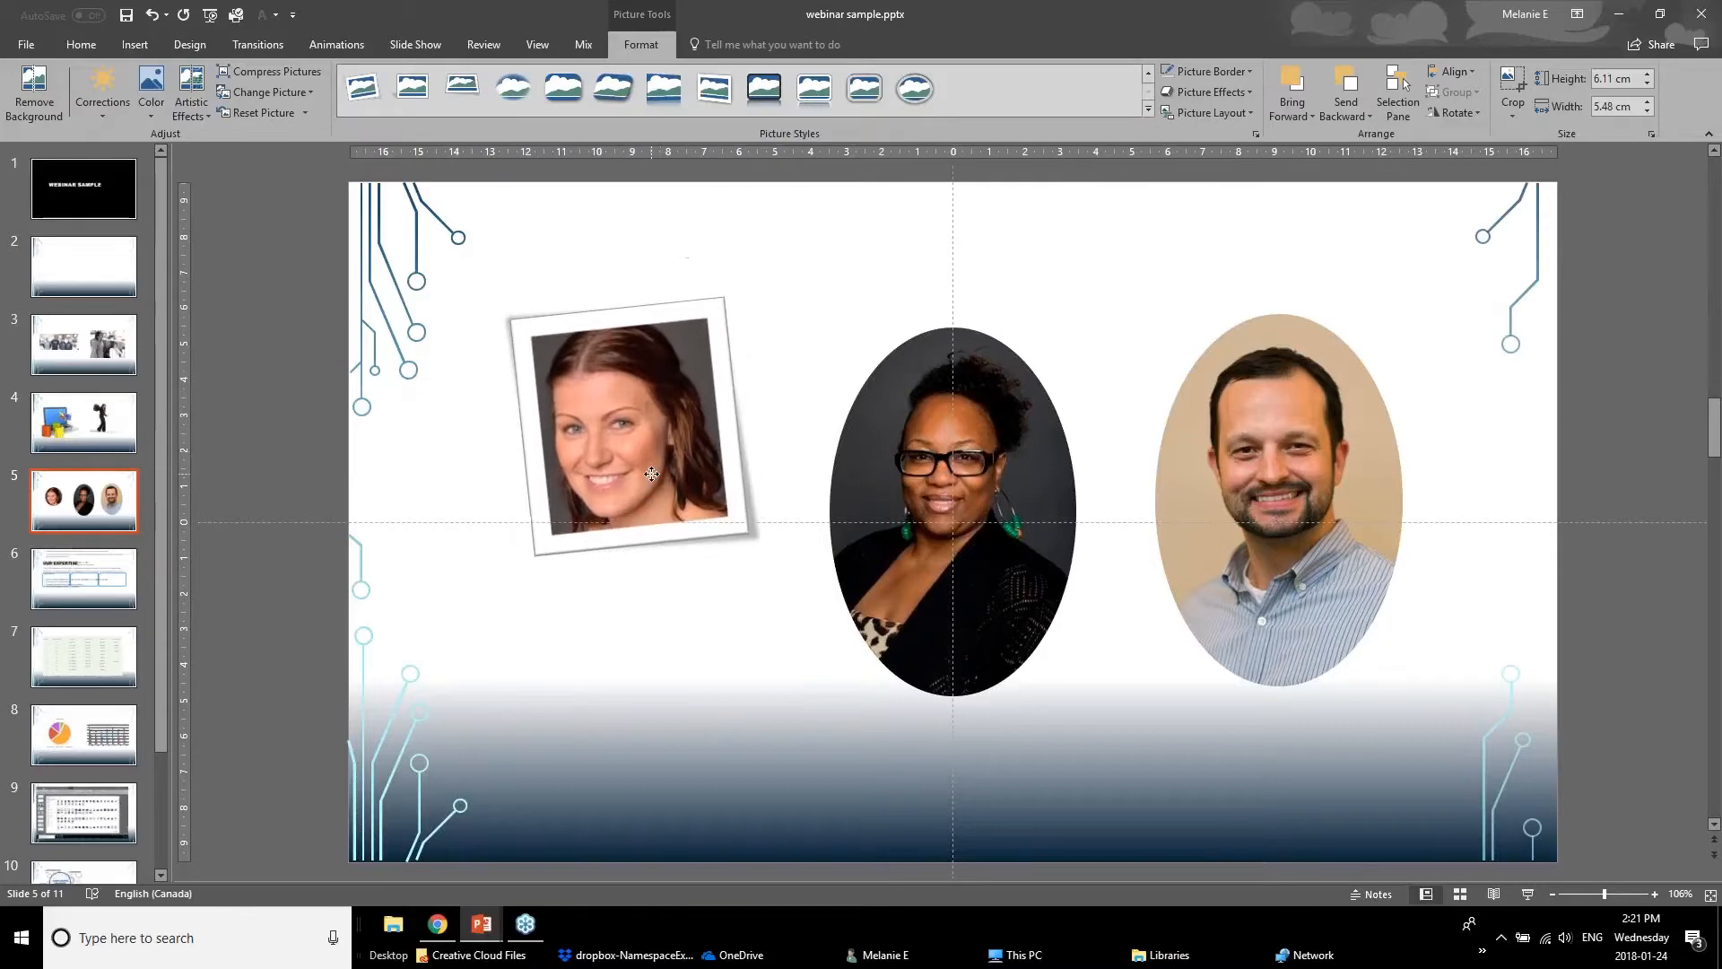
click(345, 533)
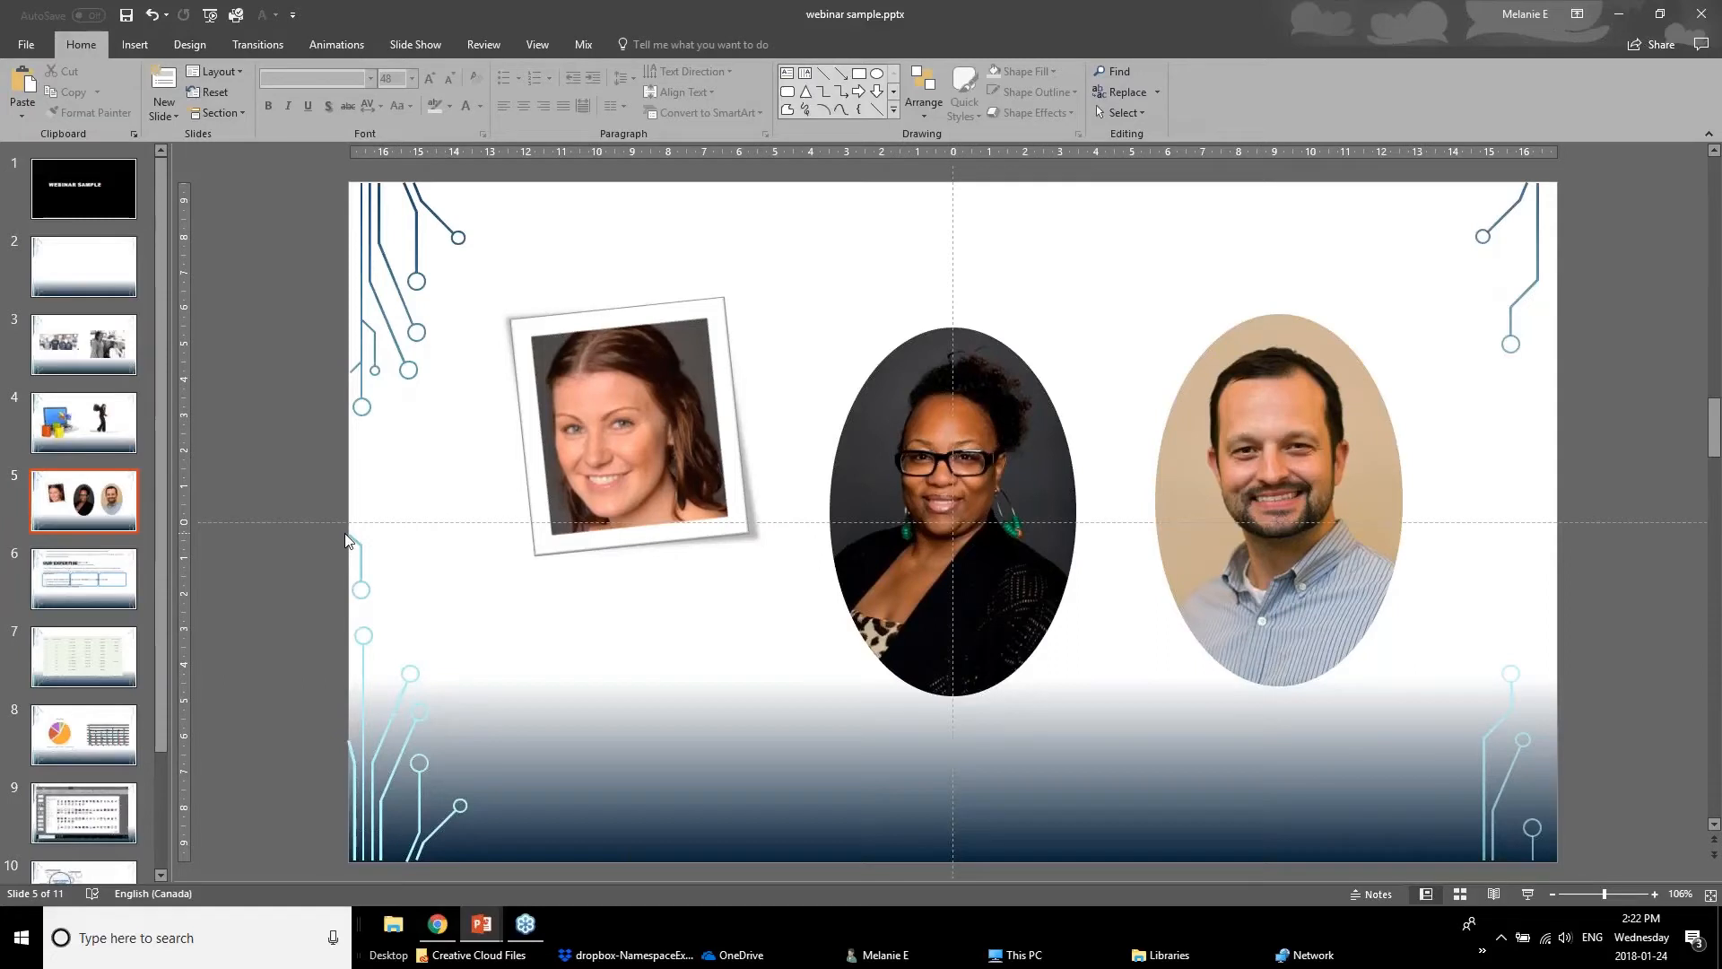
Look through the picture border colours and the shadow effect options for the middle portrait.
click(906, 441)
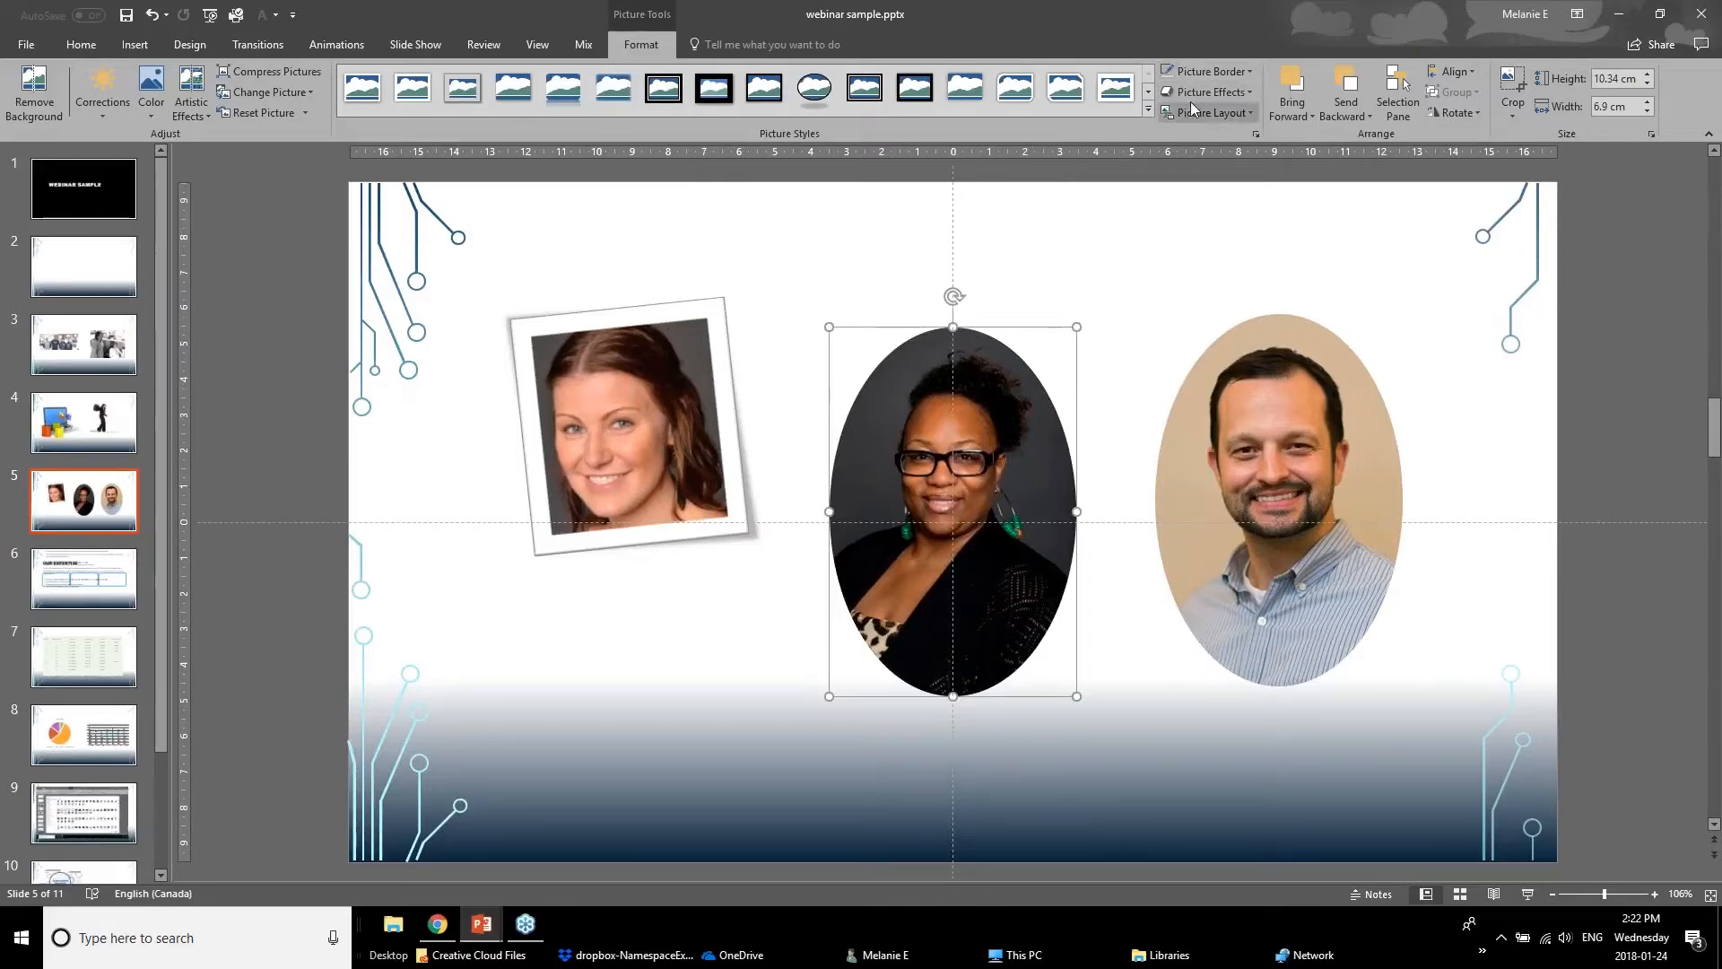
click(1205, 75)
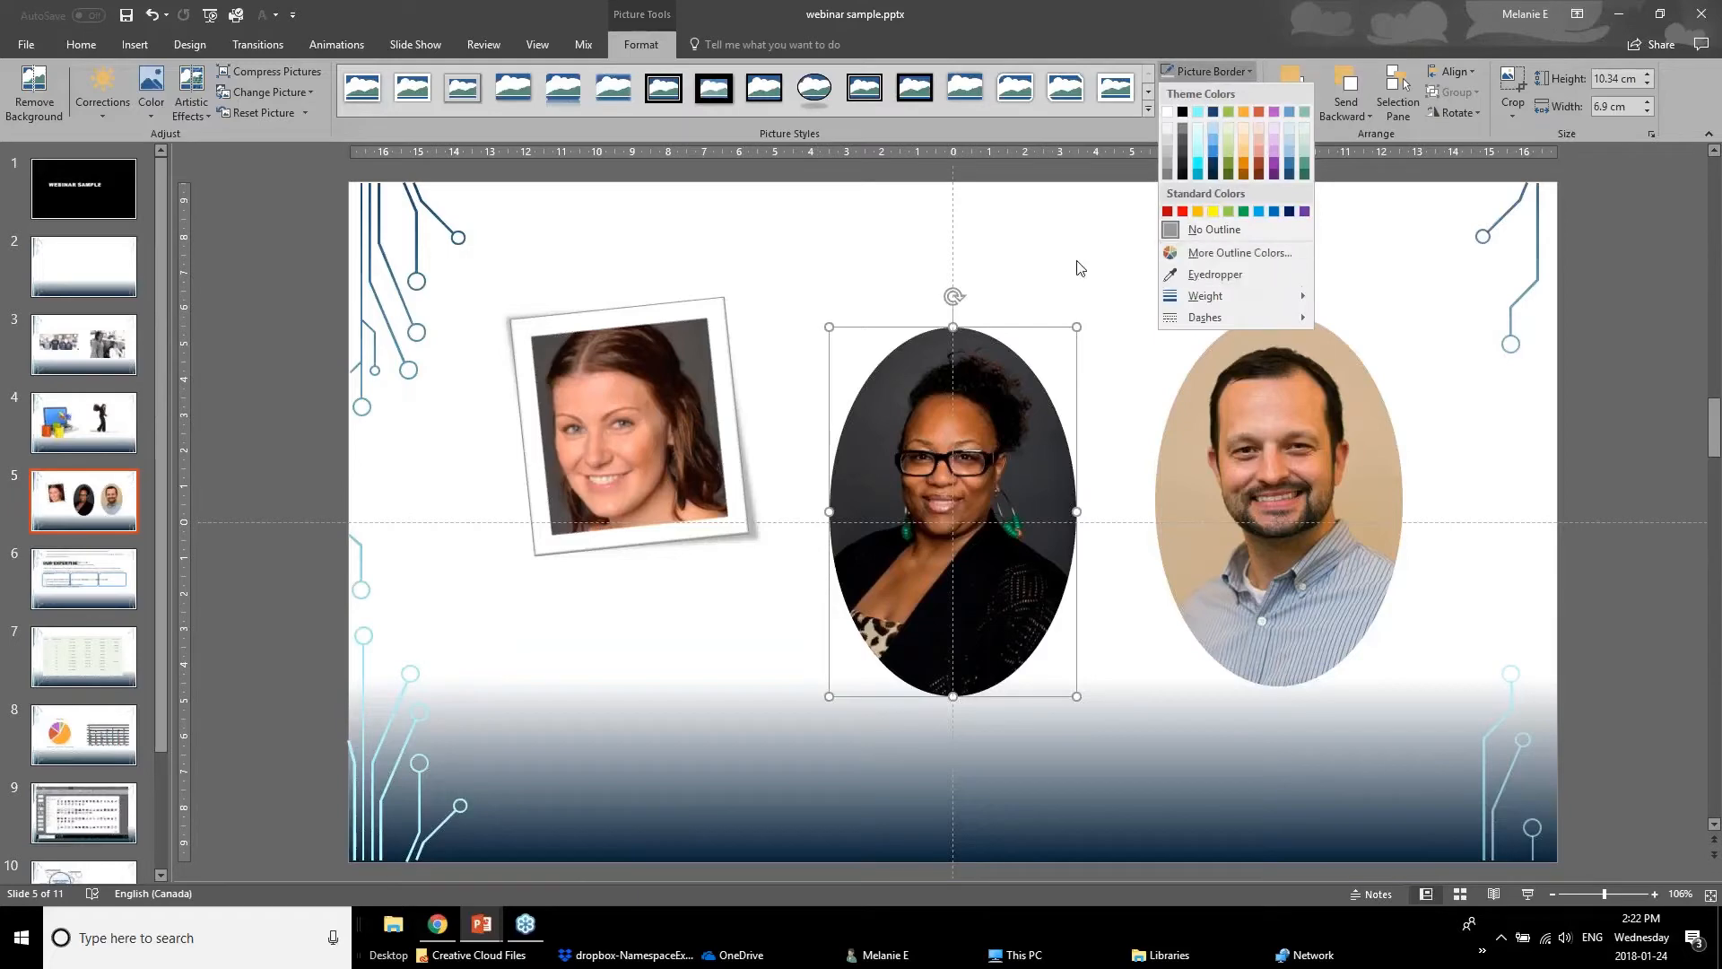
click(1131, 184)
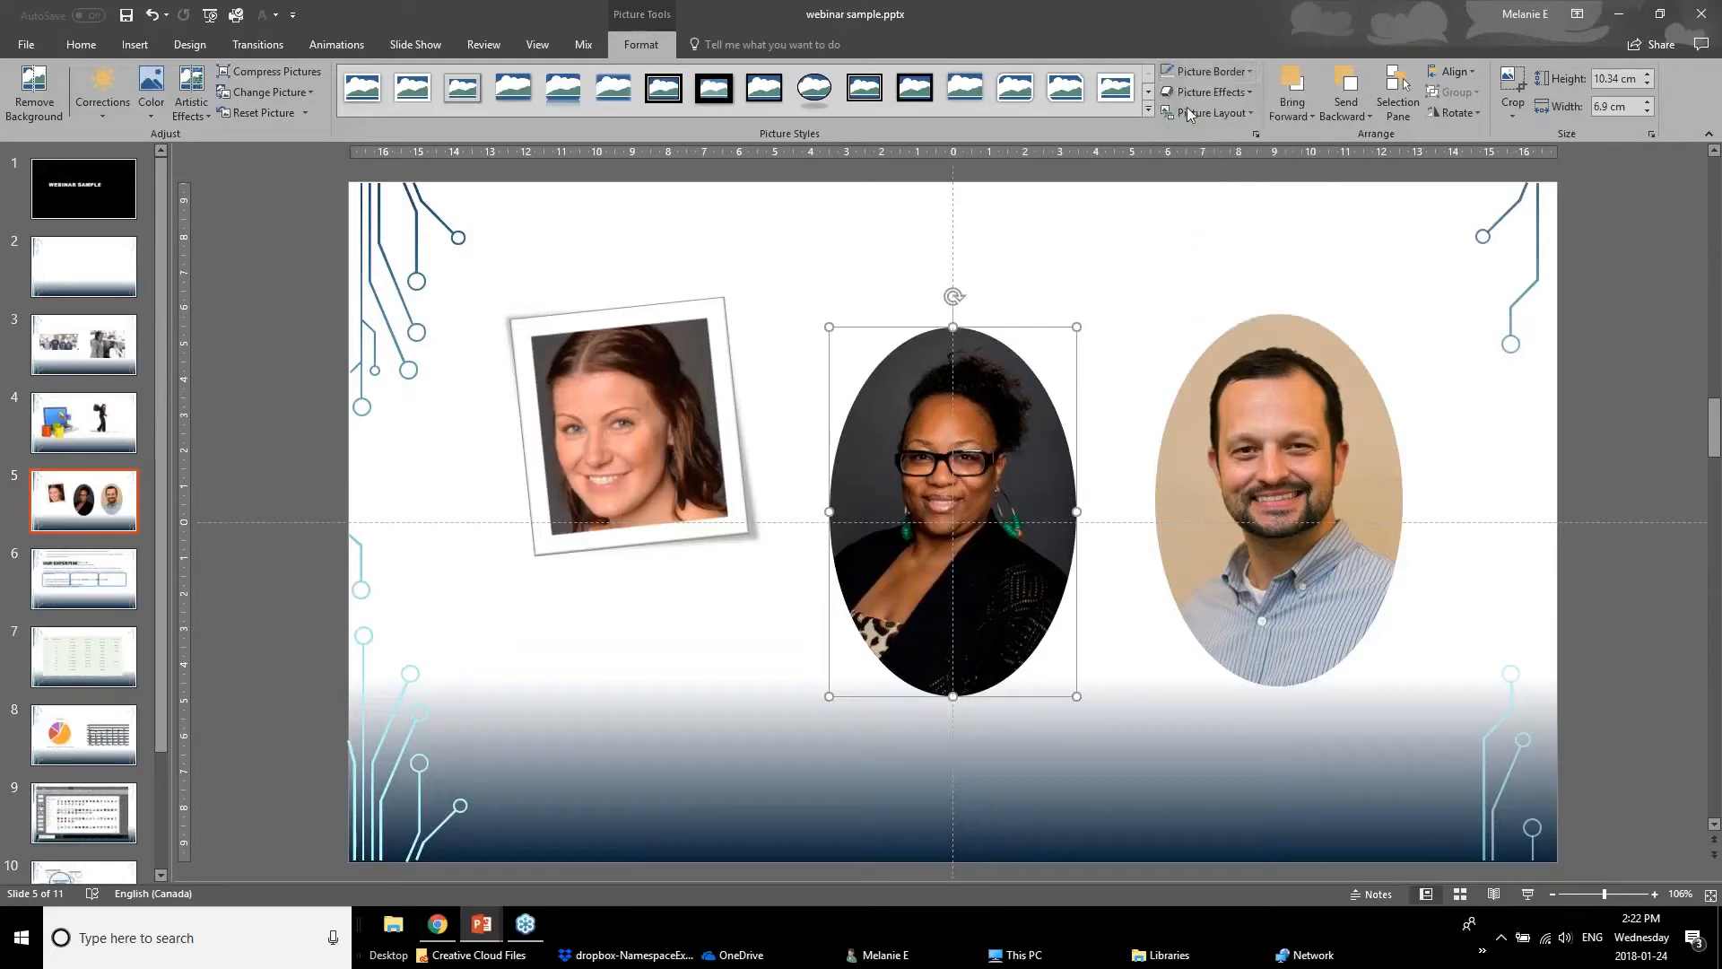
click(1218, 74)
click(1243, 75)
click(1238, 93)
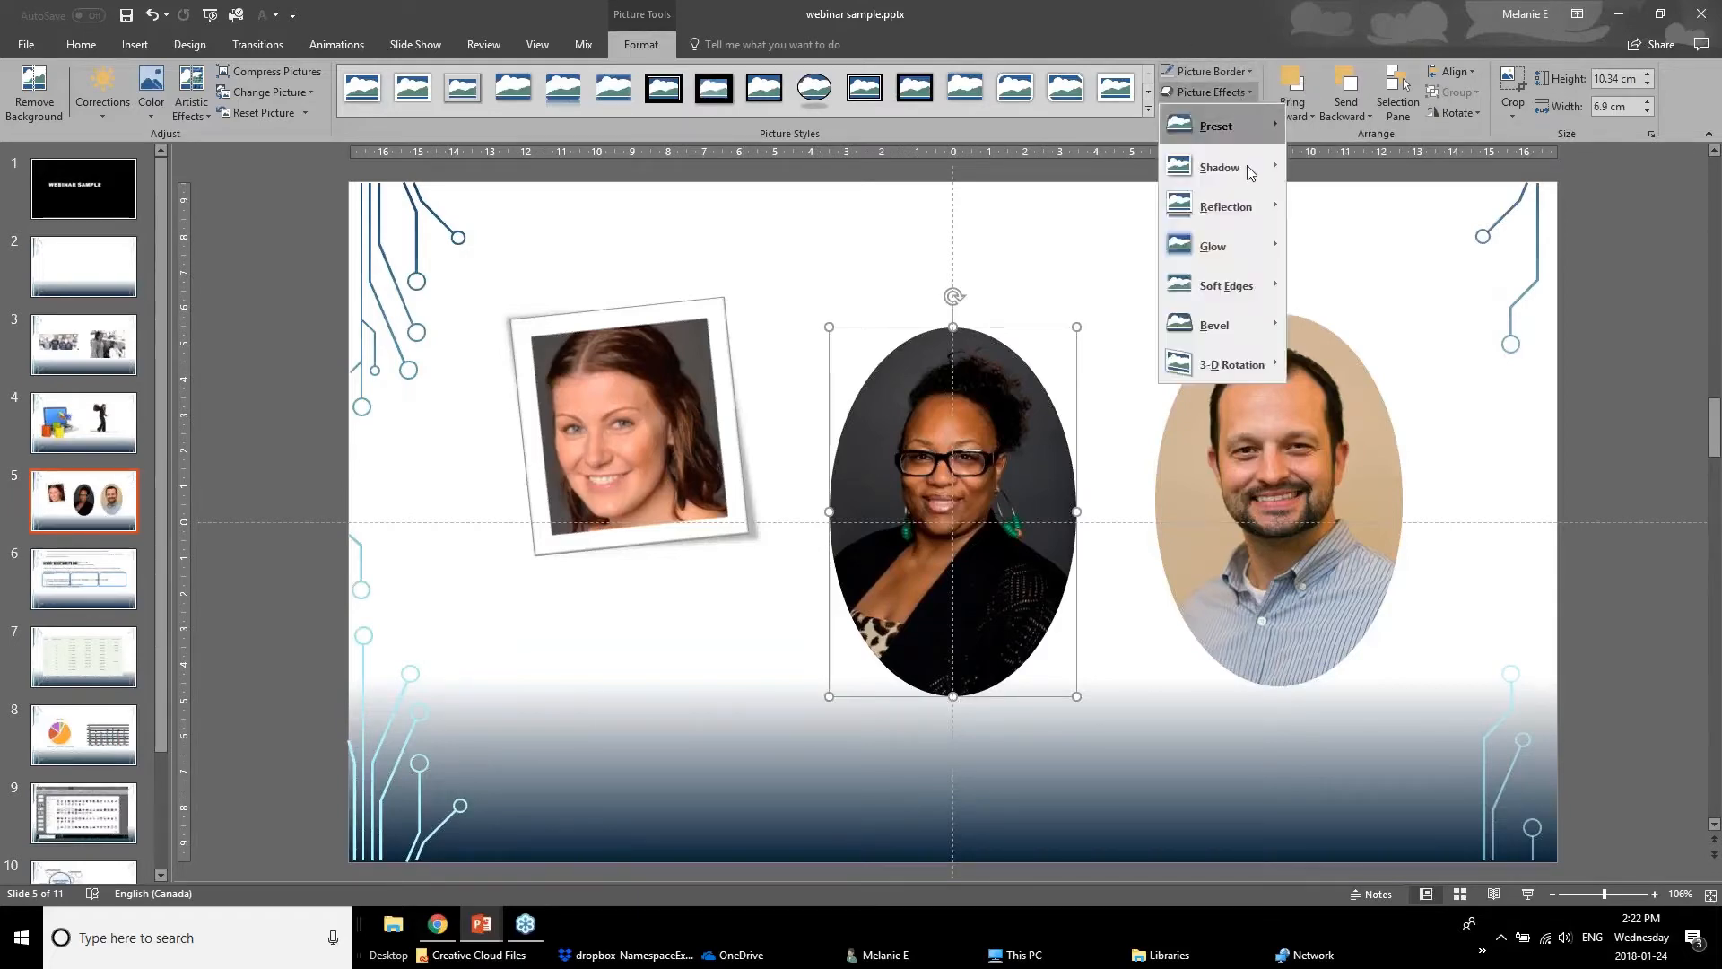
mouse_move(1247, 167)
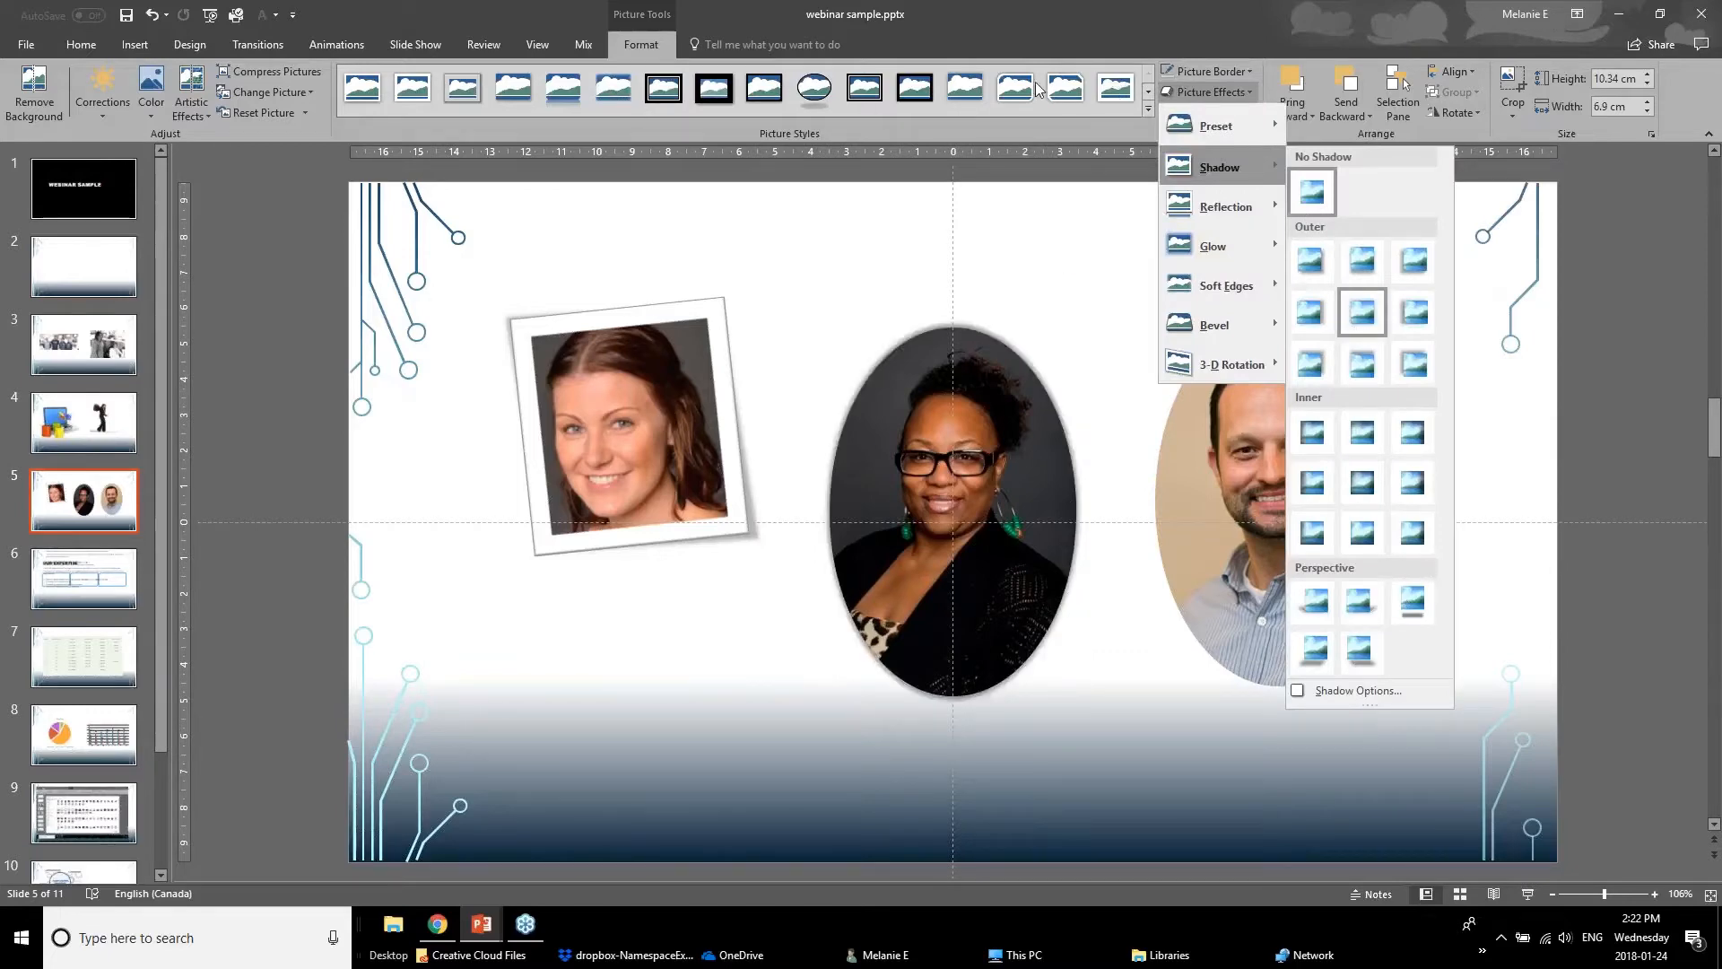
Change the first portrait's picture style to a straight, untilted white frame.
click(432, 101)
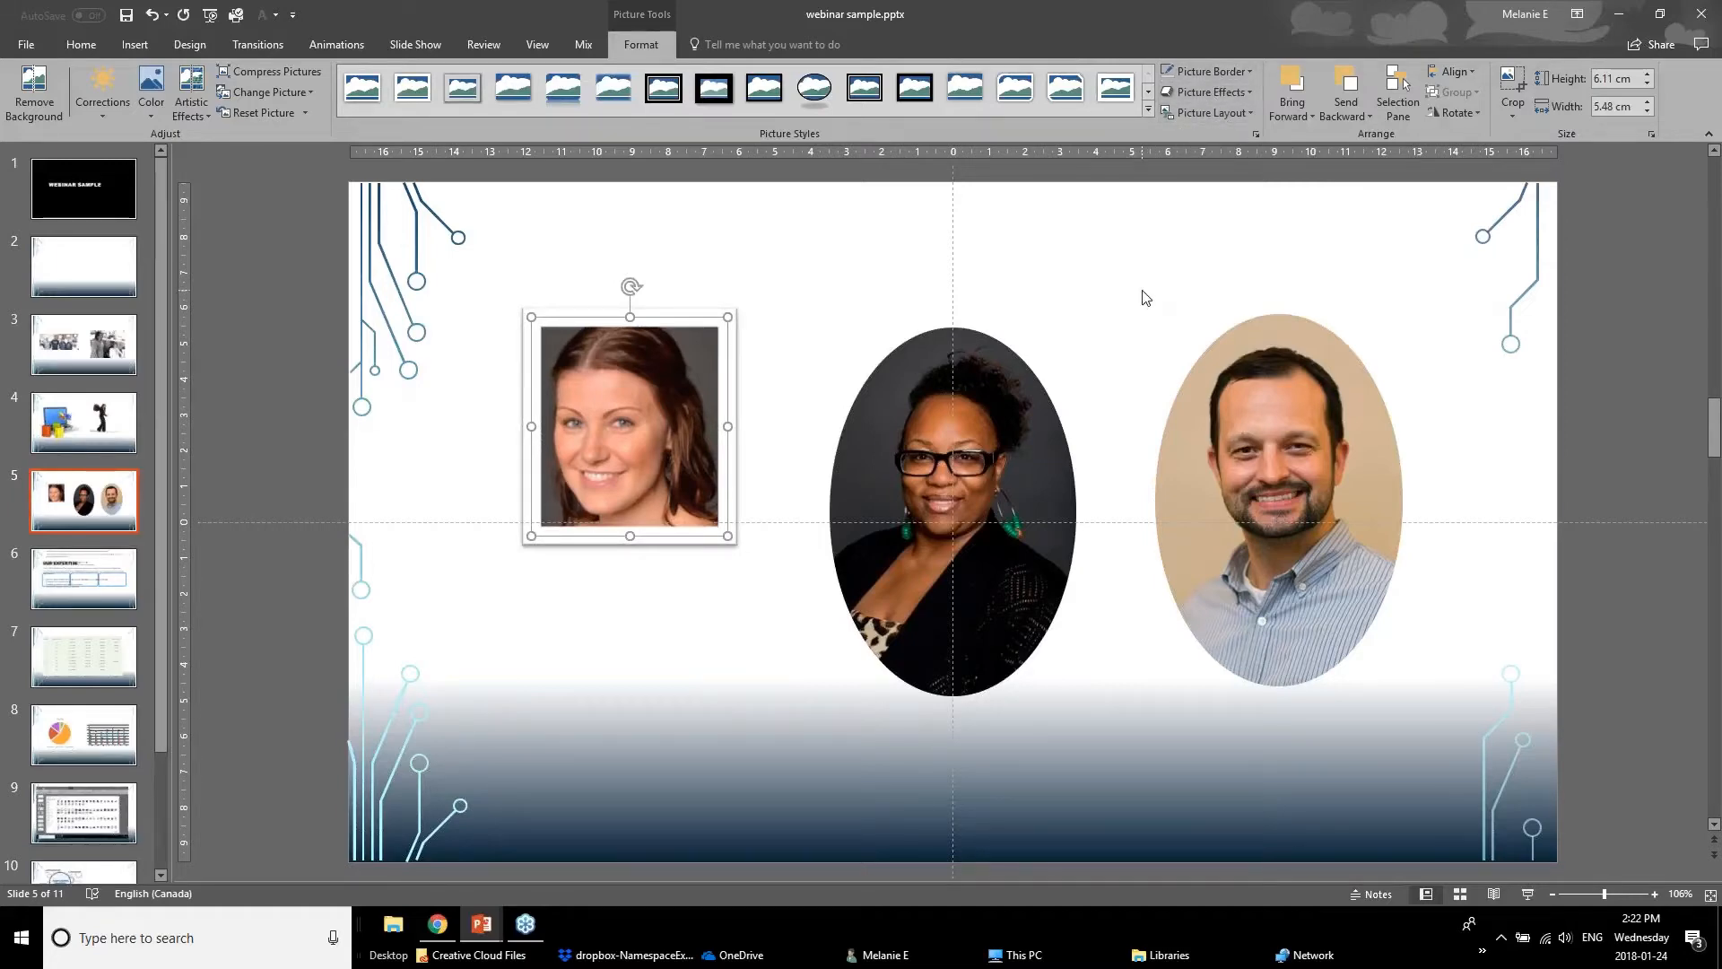
Switch to the Powerpoint Webinar January 2018 v1.pptx presentation and view the Easy To Read Content and Improve Text Box Formatting slides.
mouse_move(489, 931)
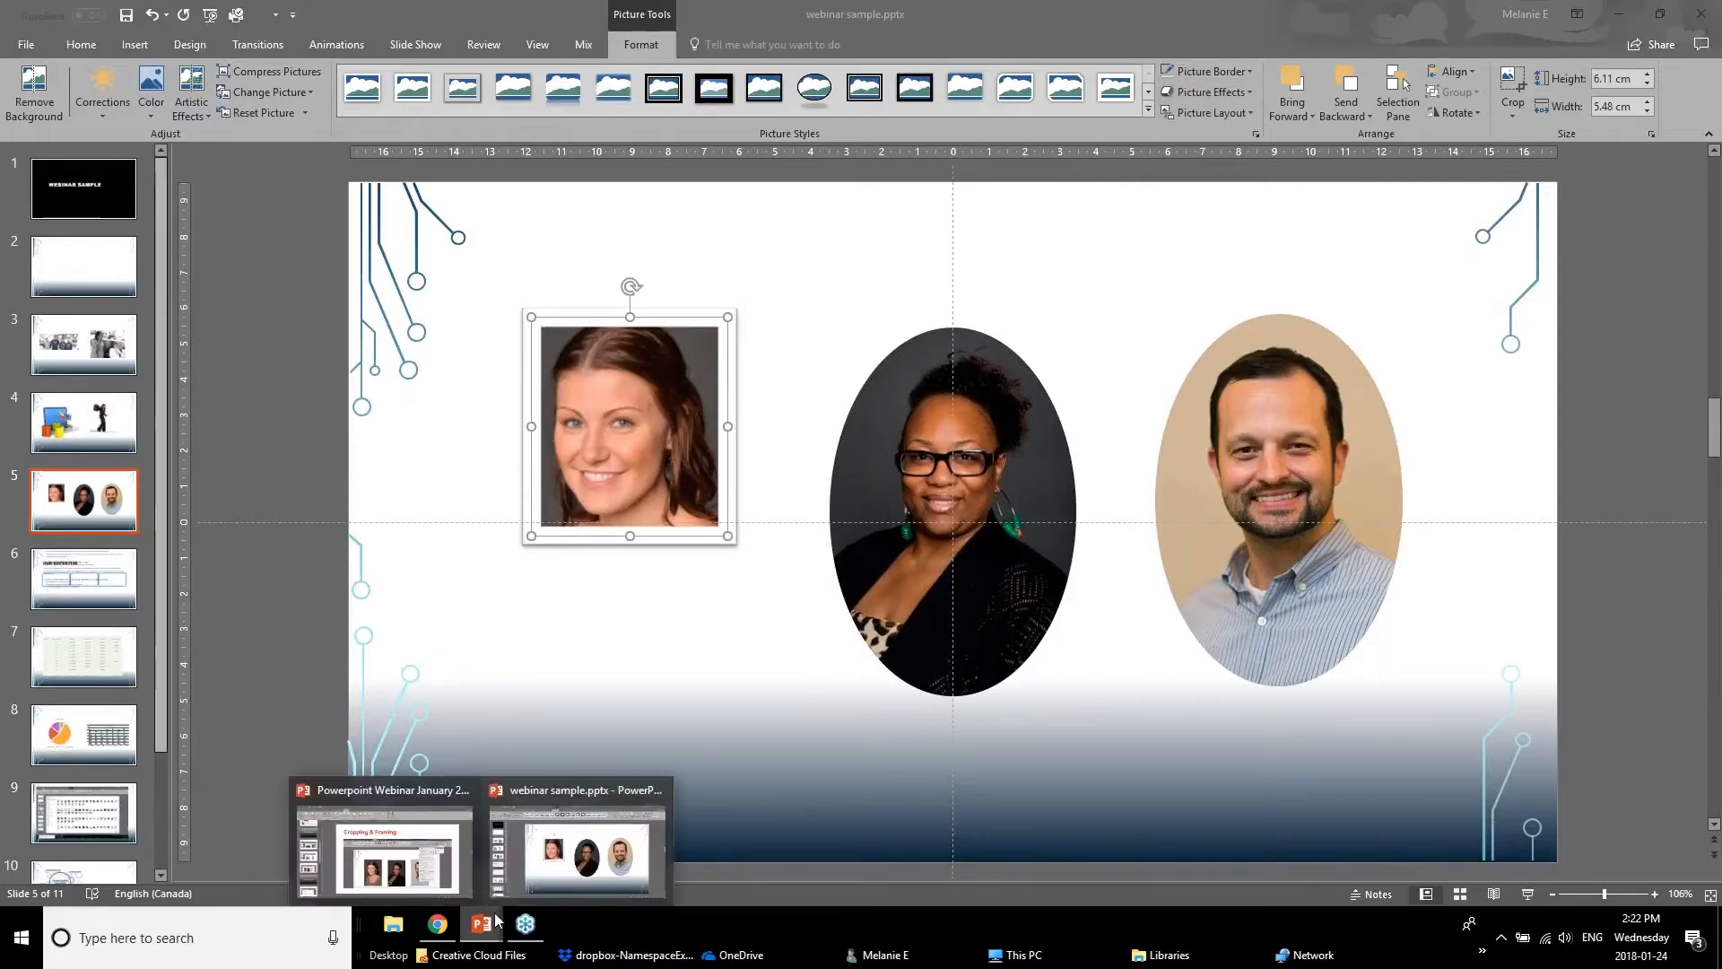
click(457, 877)
scroll(198, 693, down, 3)
click(148, 637)
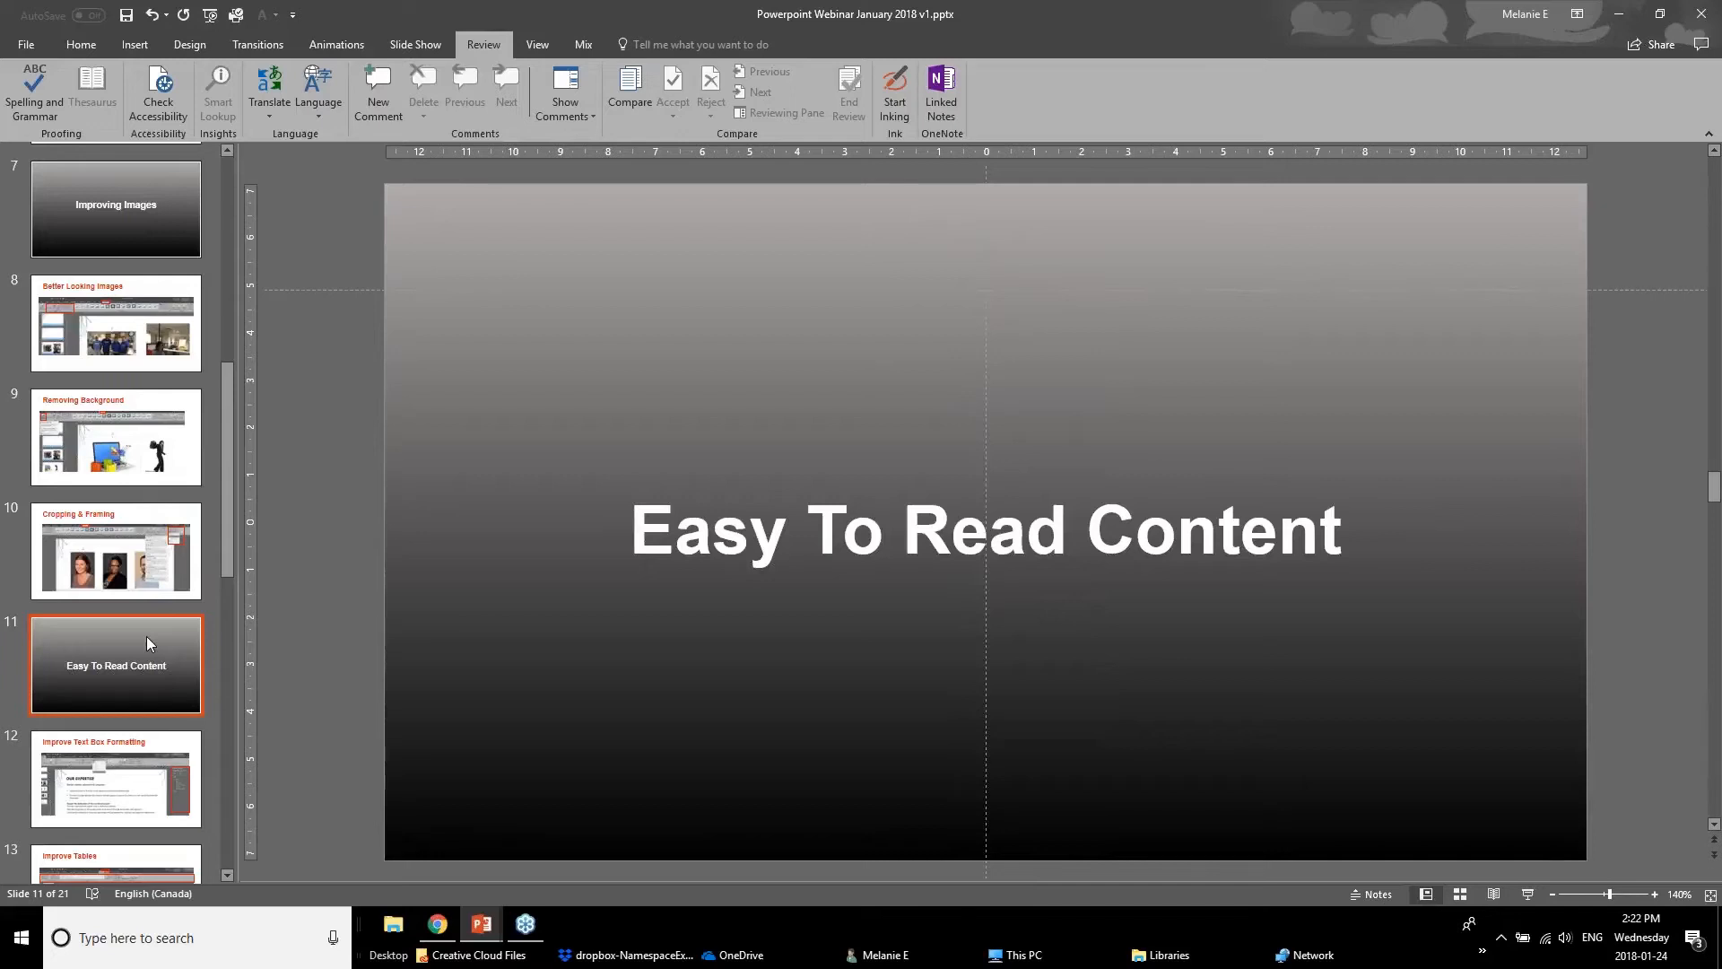
click(100, 819)
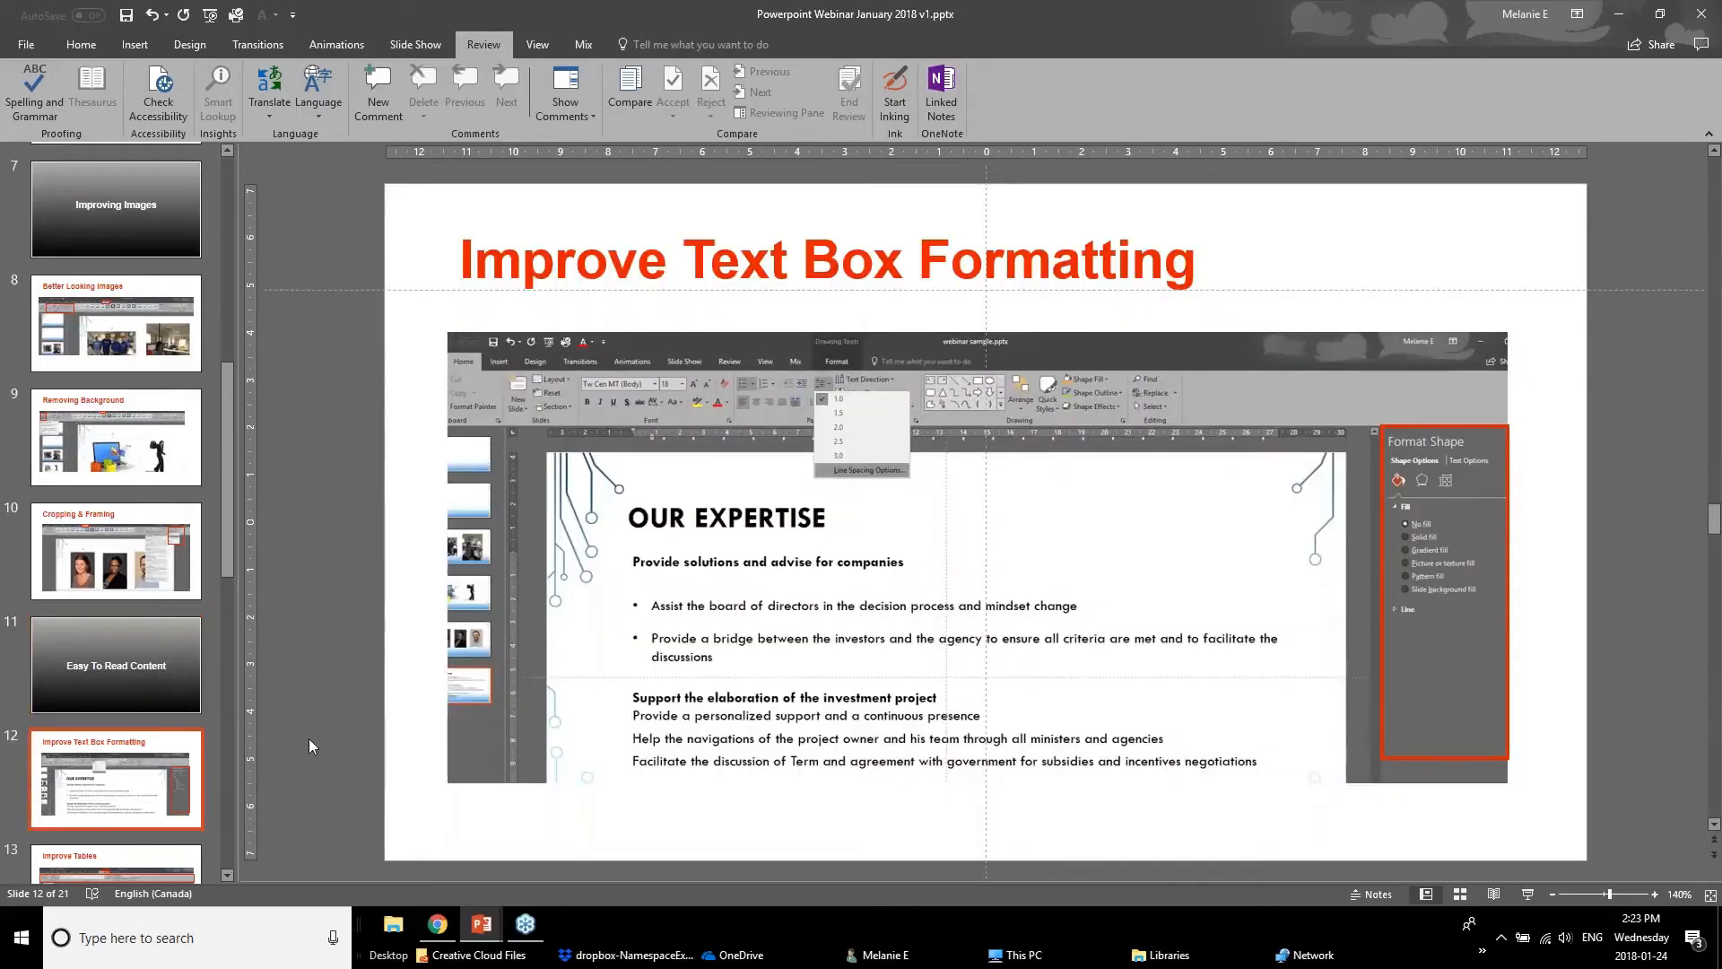
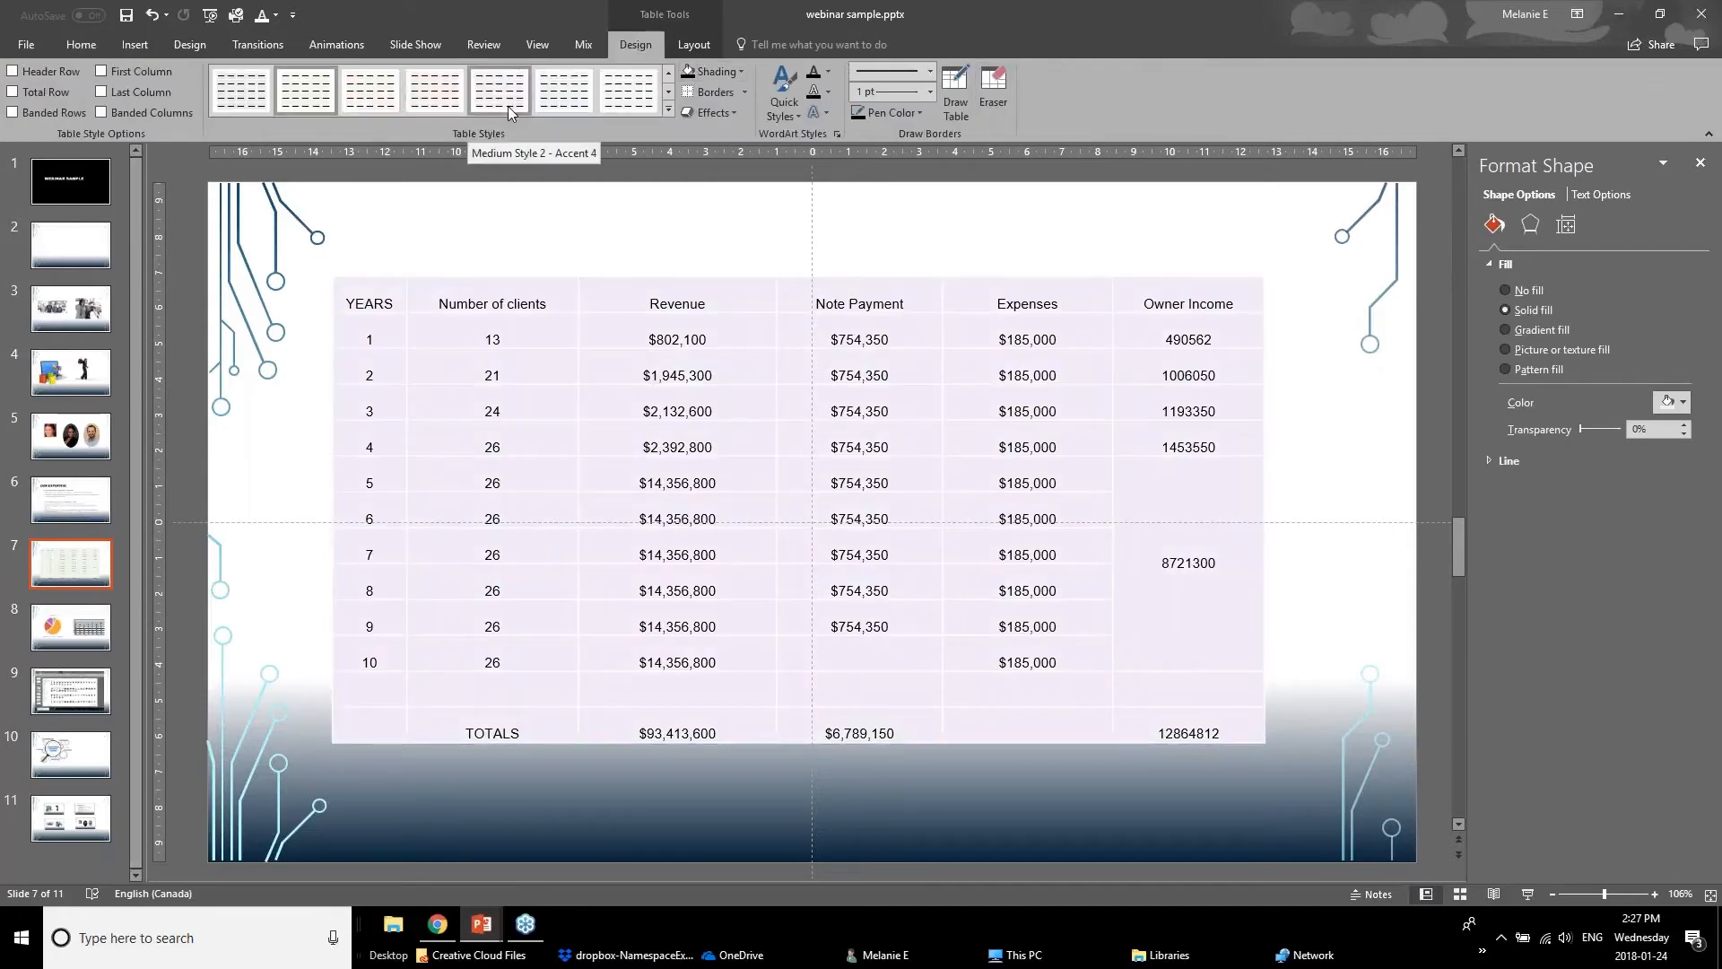
click(695, 45)
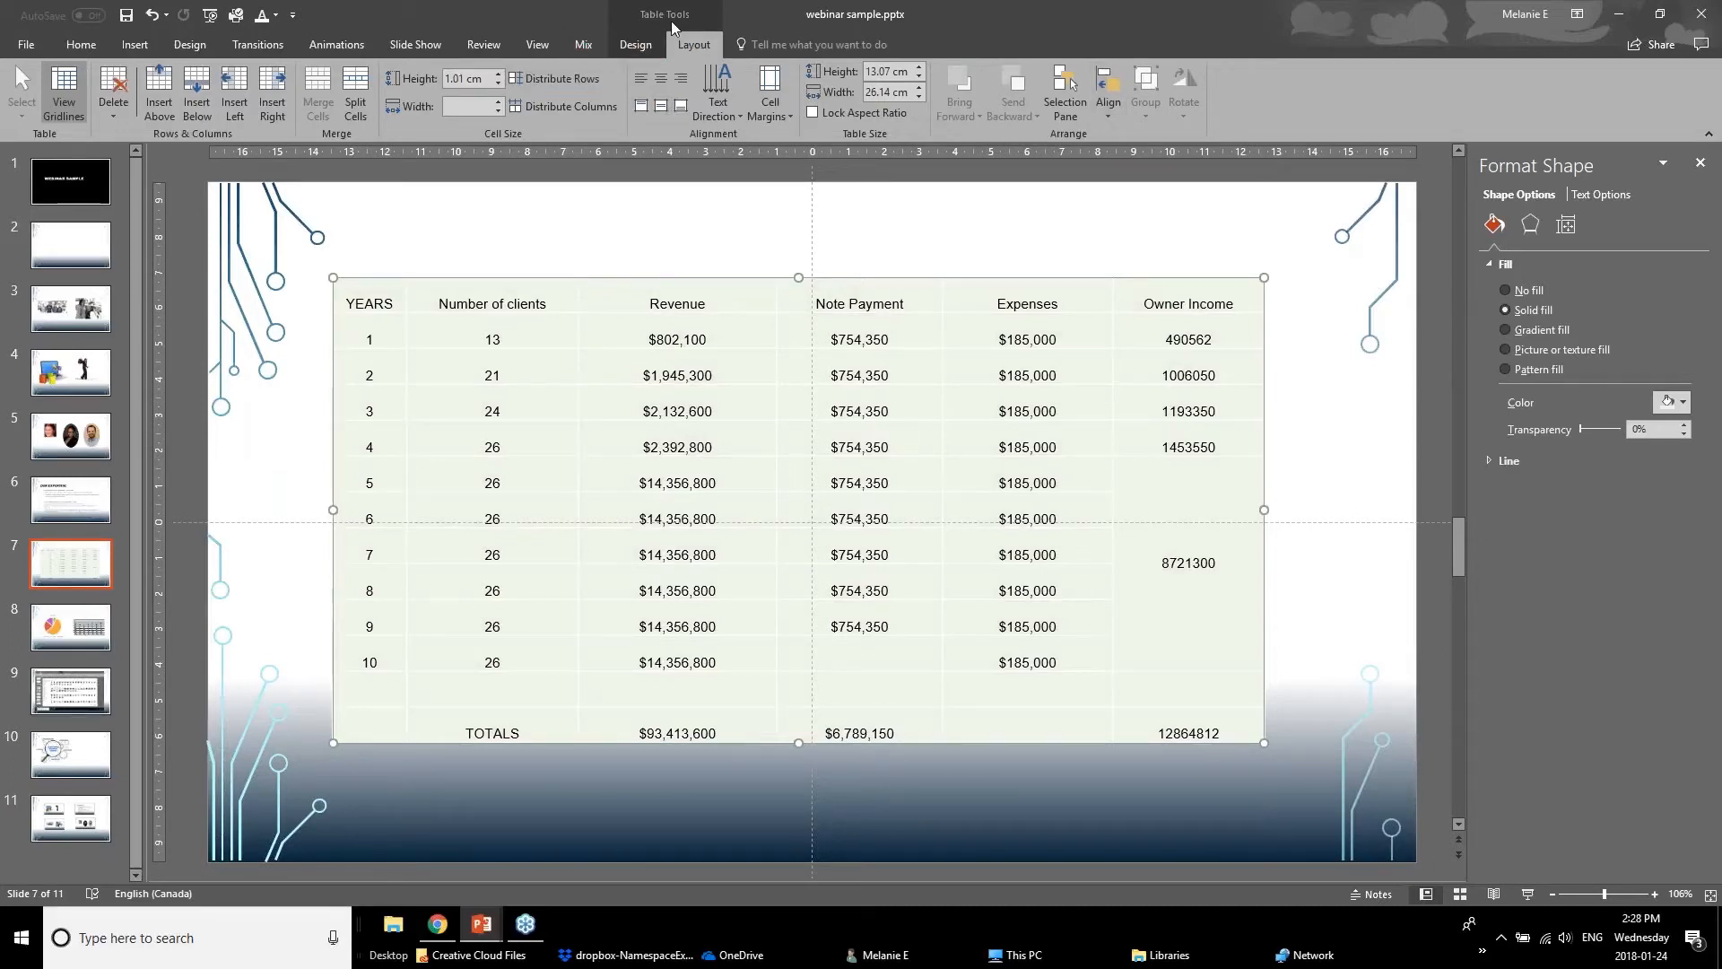
click(639, 46)
click(675, 46)
click(649, 50)
click(700, 47)
Turn on header row, total row and last column formatting for the slide 7 table, and preview other table styles.
click(642, 46)
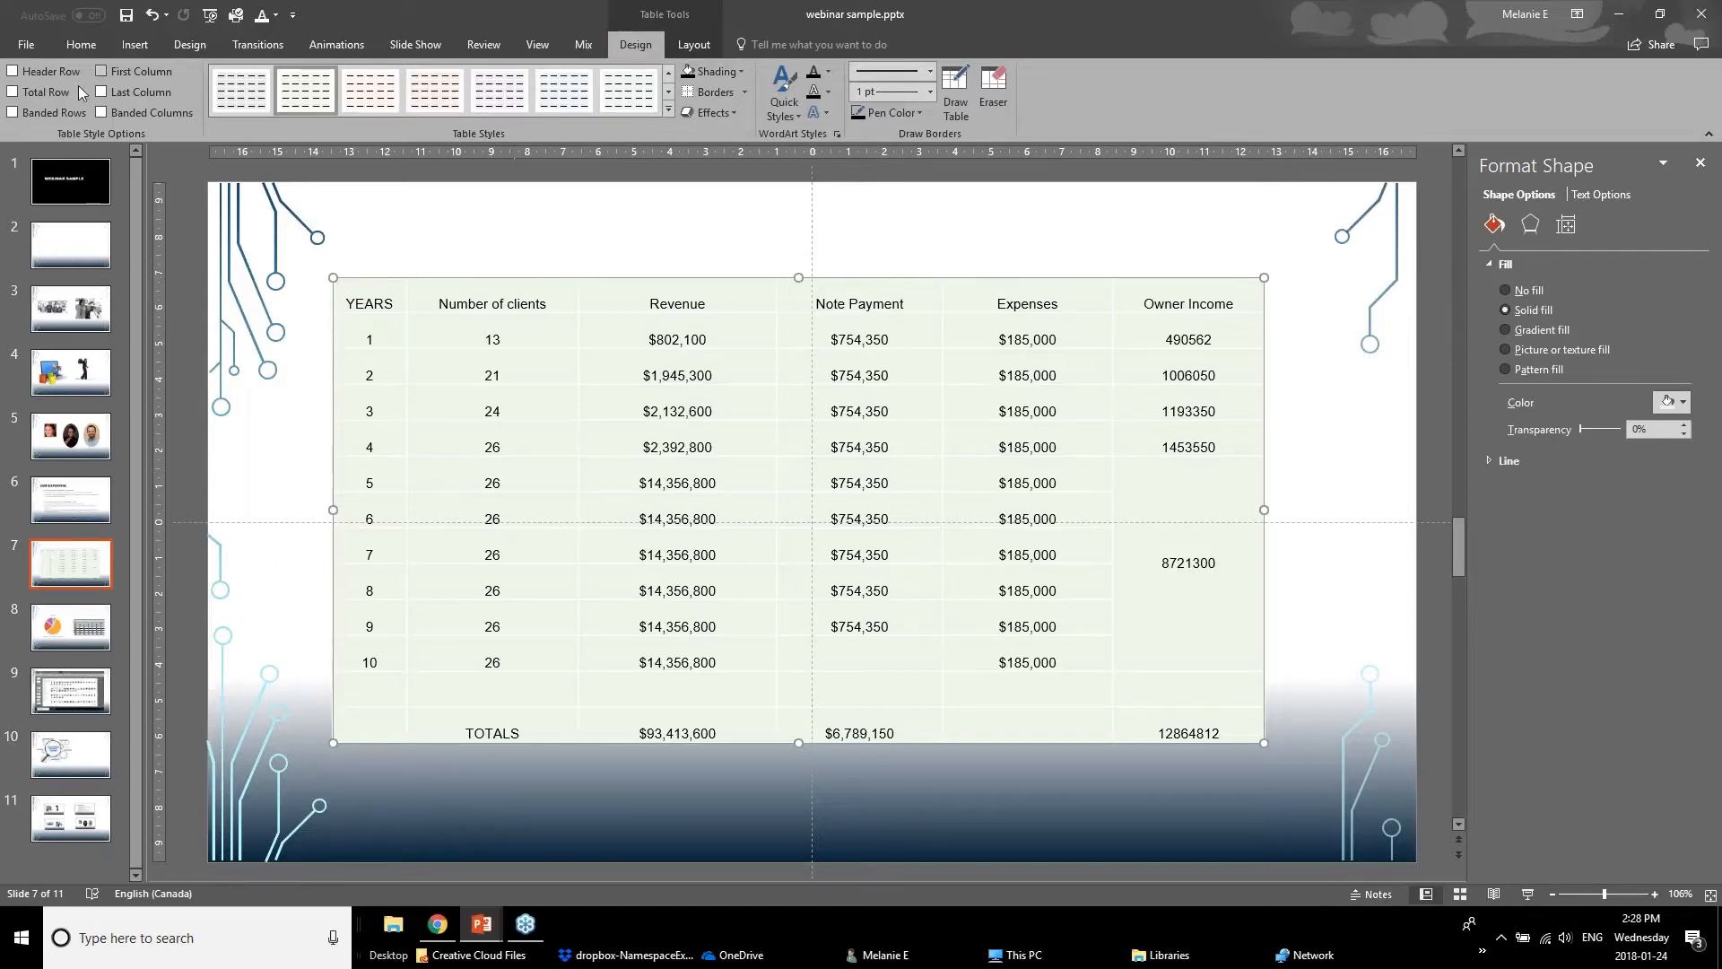
click(13, 72)
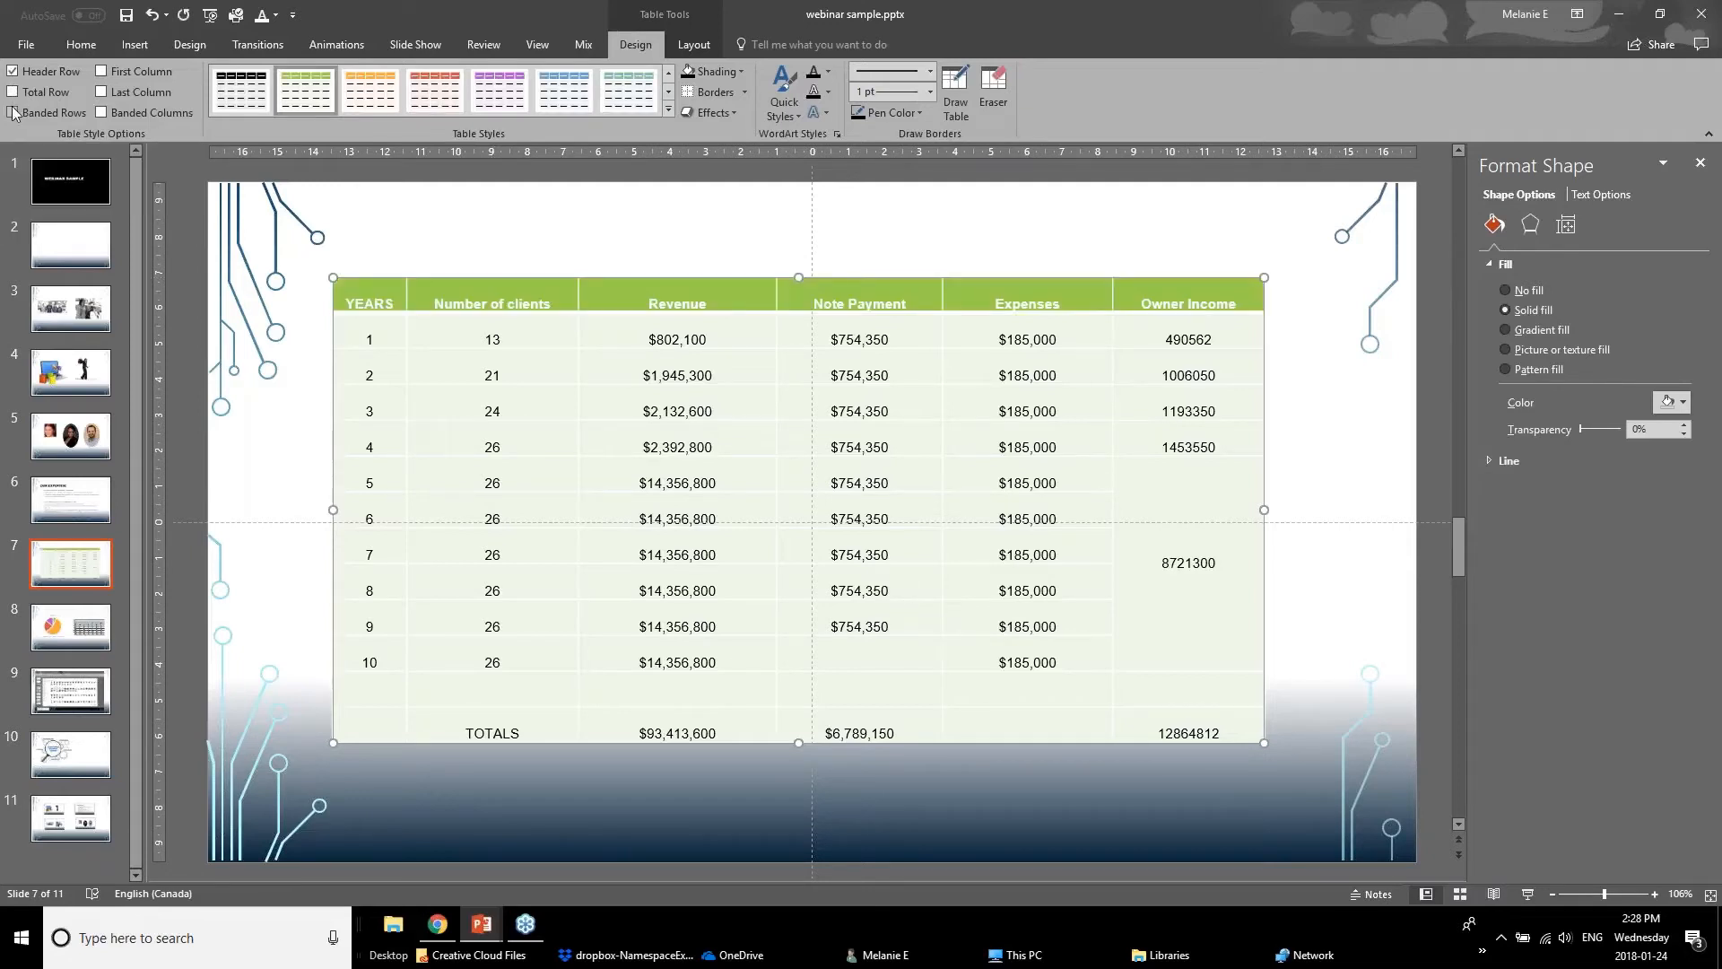
click(12, 93)
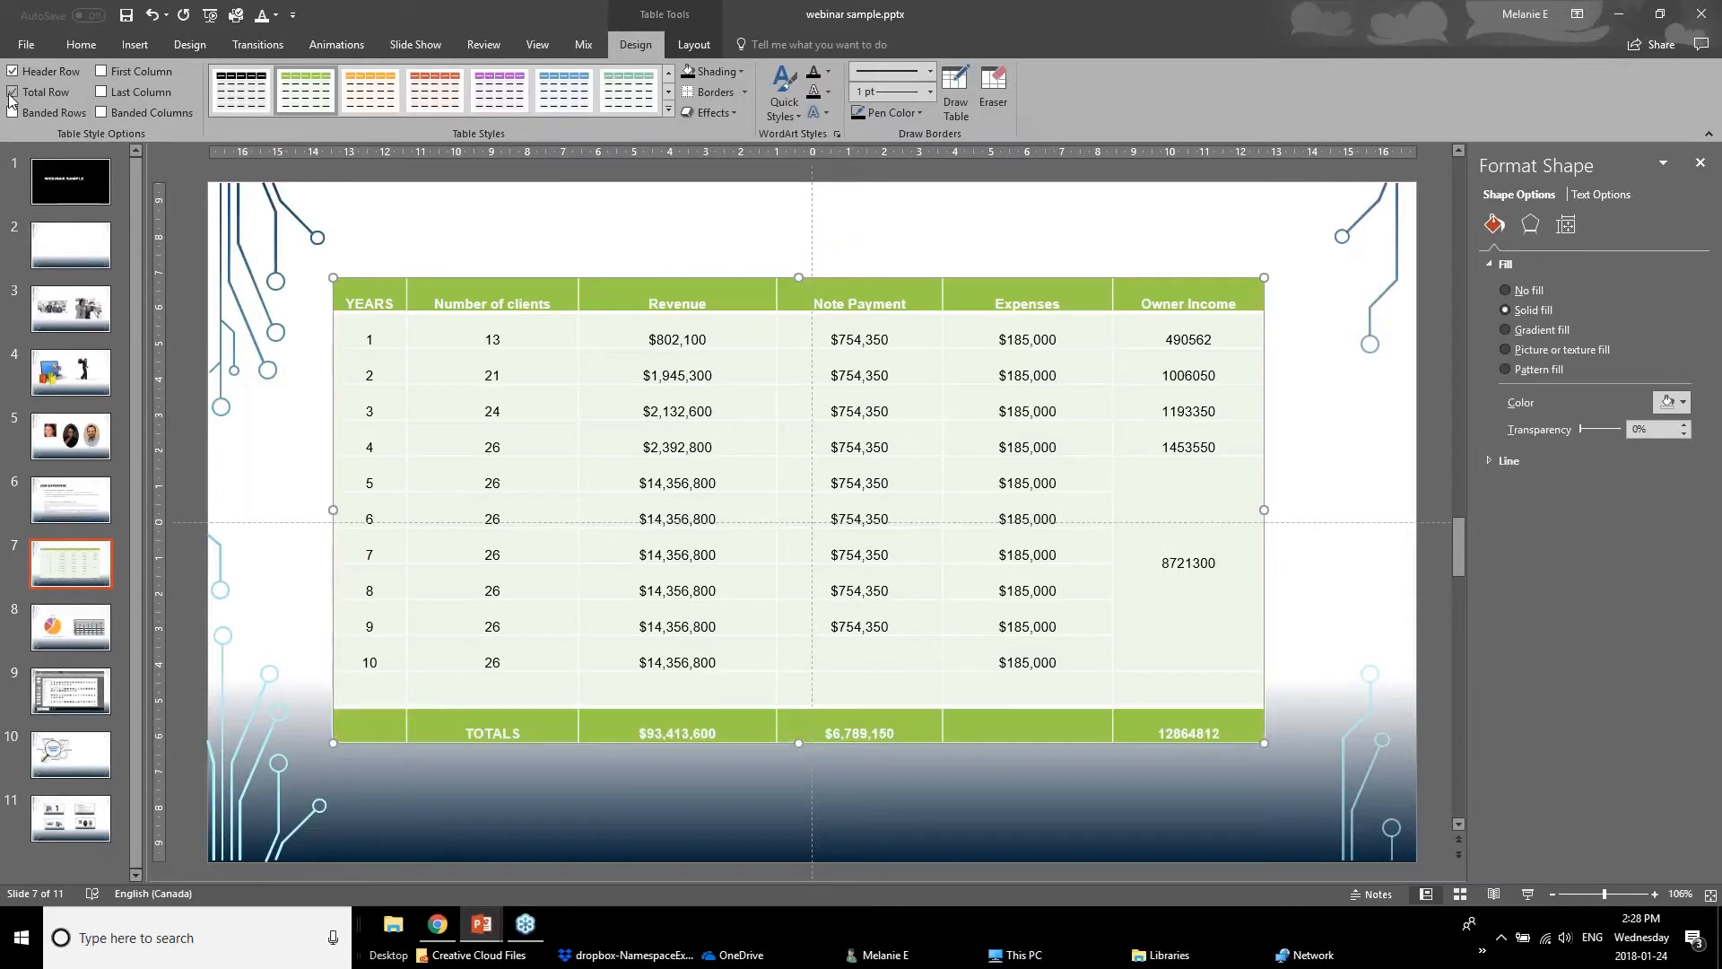
click(100, 94)
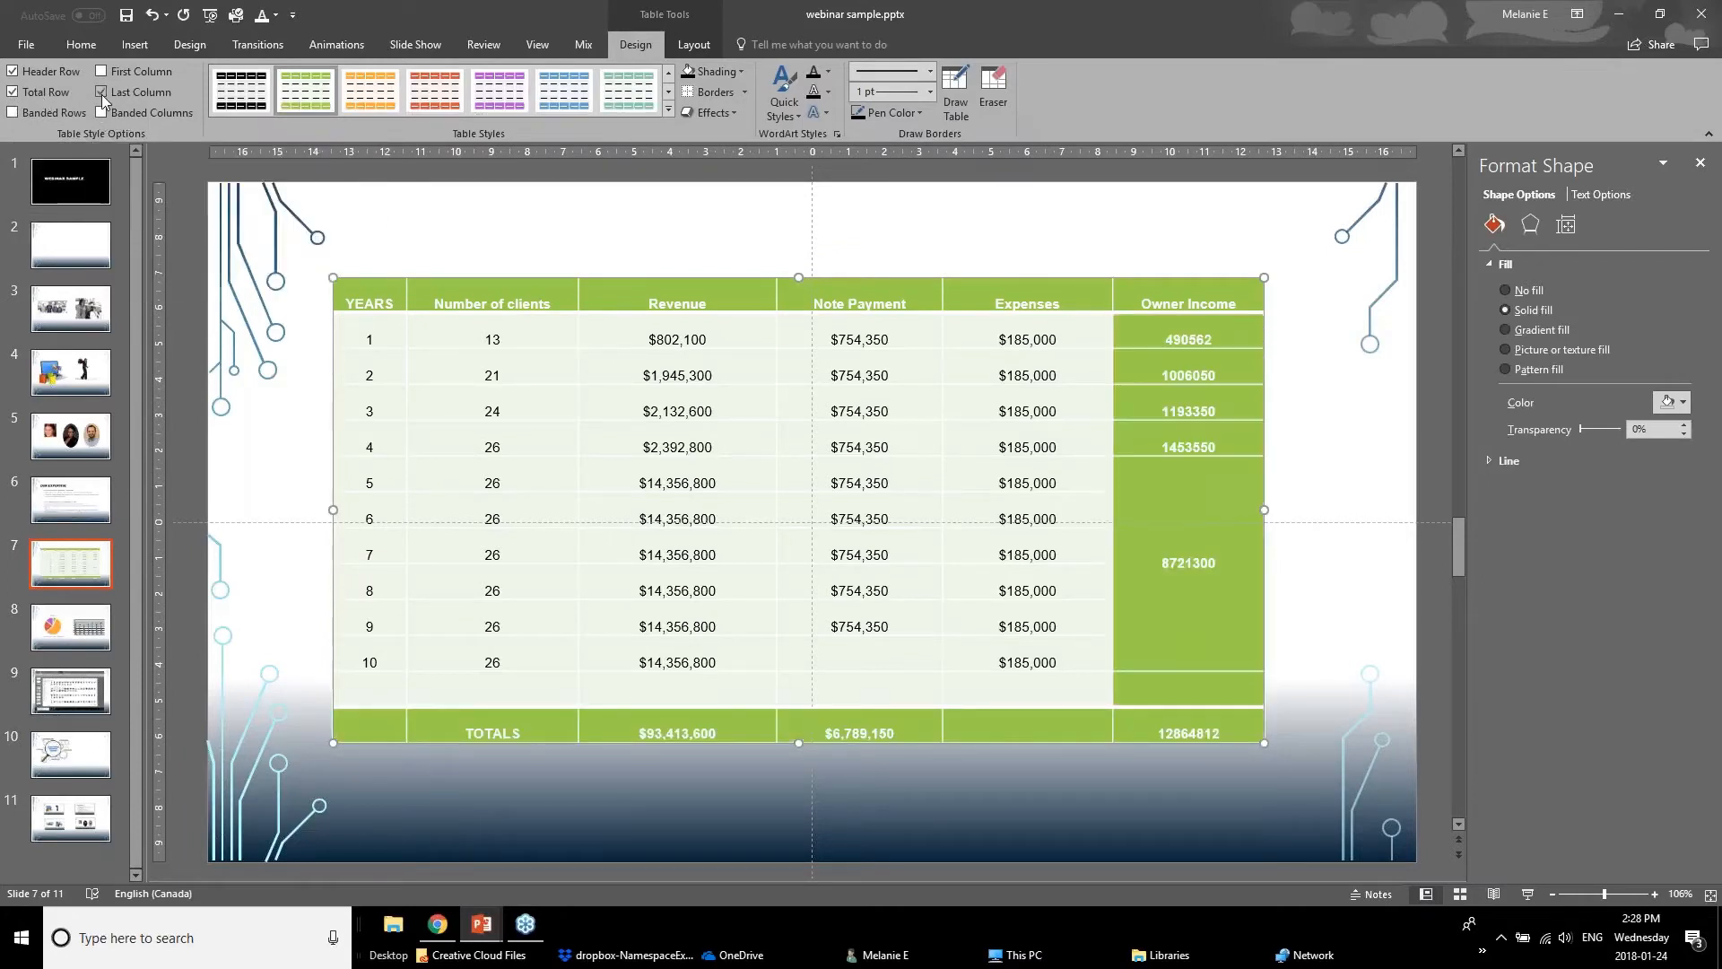
click(668, 109)
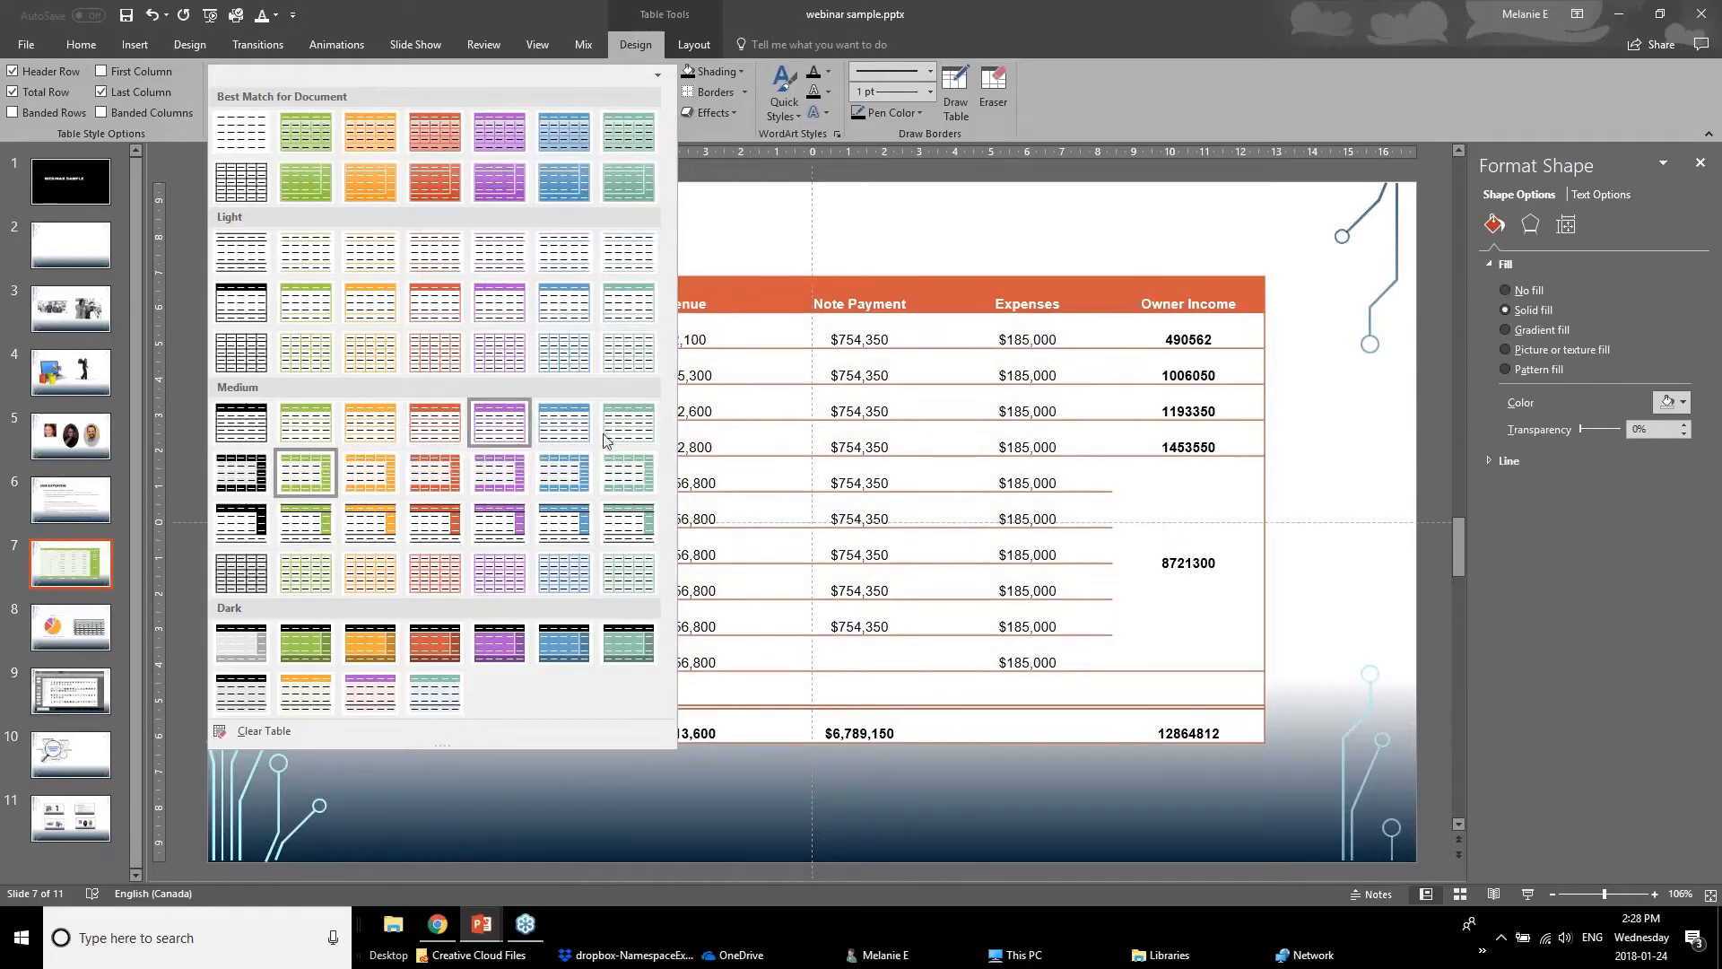
click(709, 260)
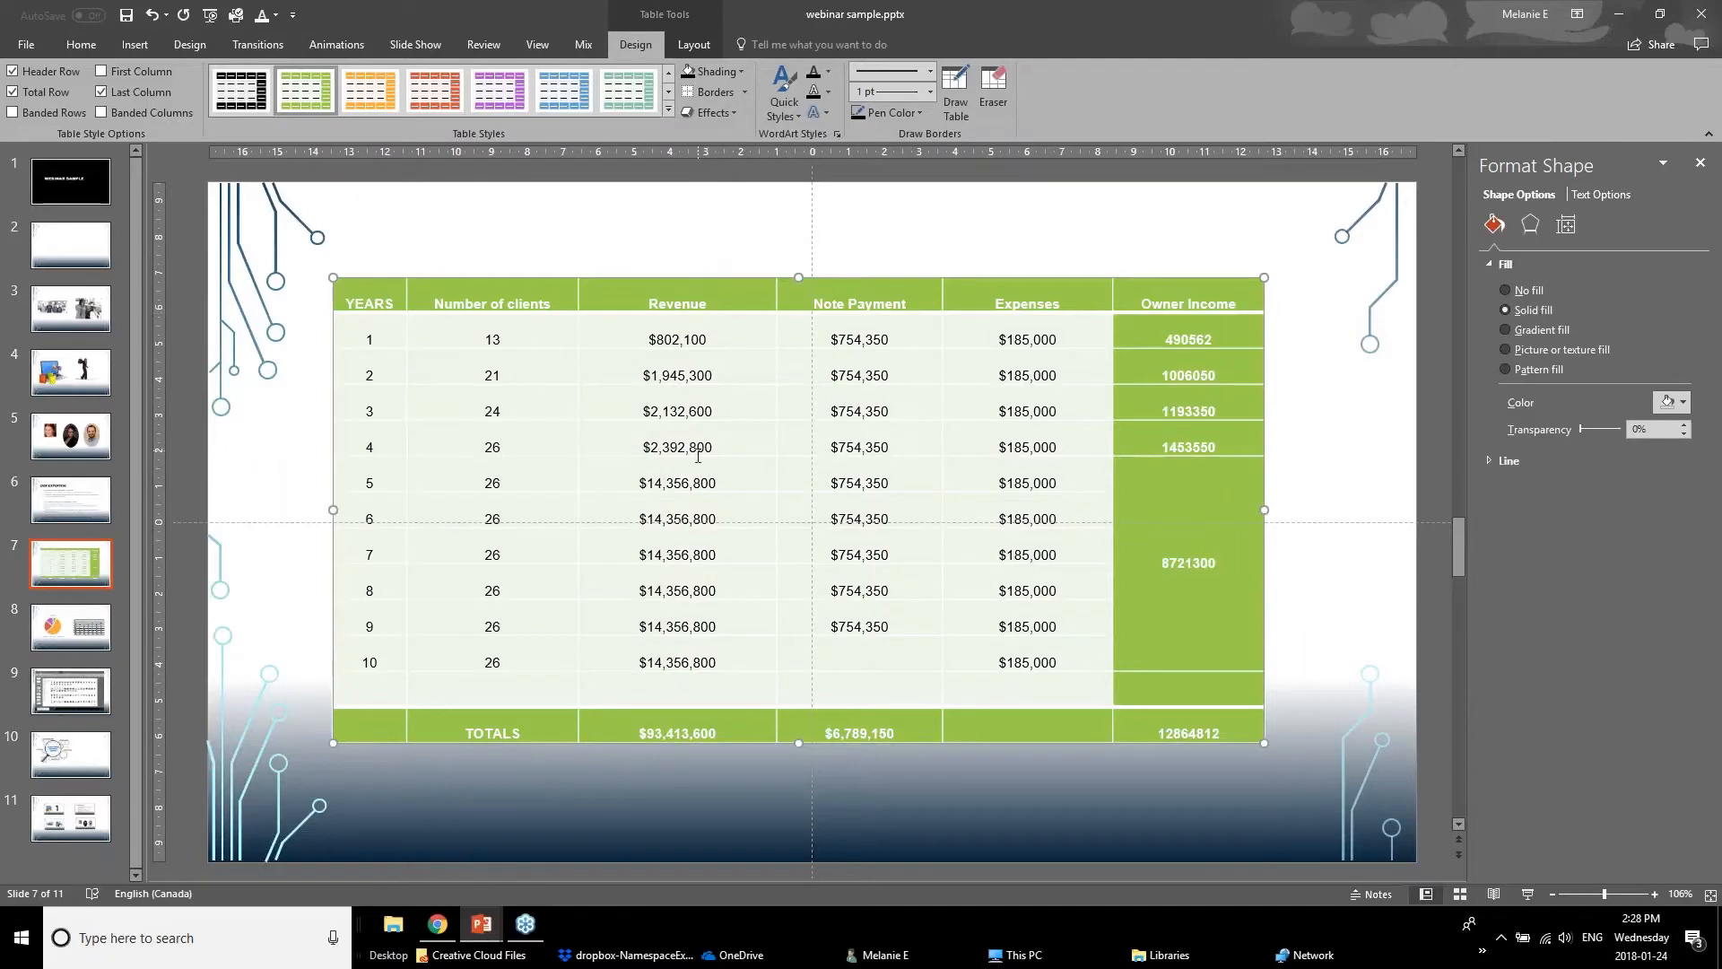
Undo the table's last column, total row and header row formatting, and deselect the table.
key(ctrl+z)
key(ctrl+z)
key(ctrl+z)
click(552, 224)
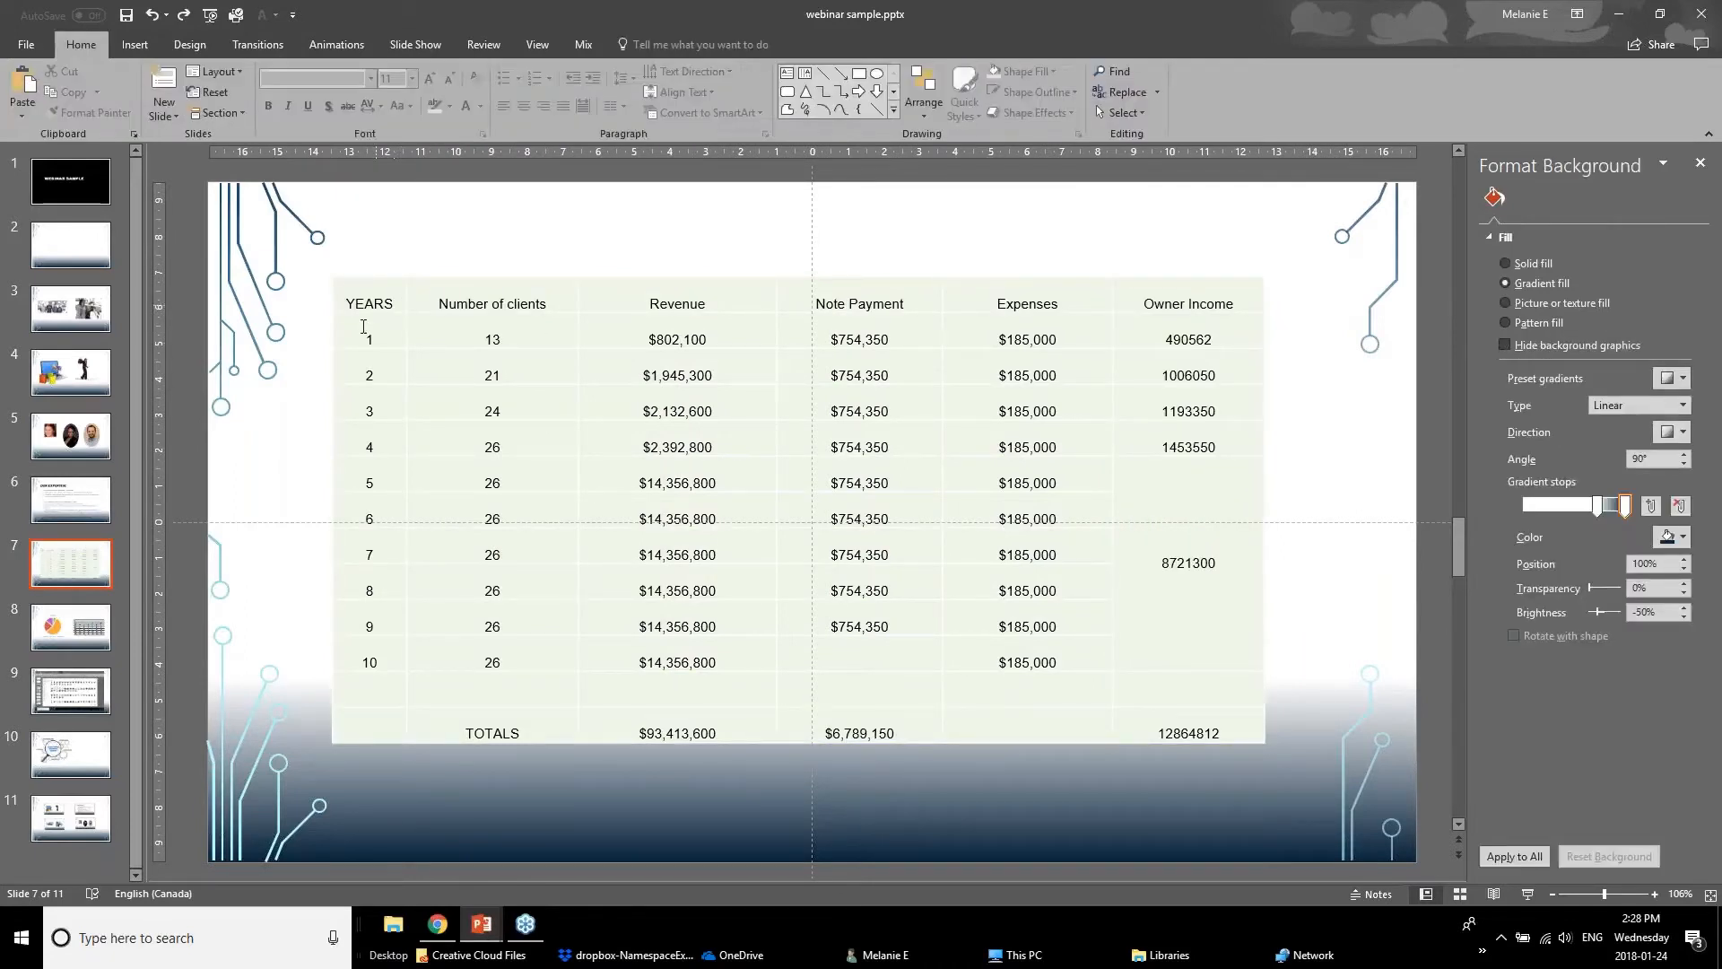
Shade the table's header row with the standard dark red and make its text white.
drag(364, 300, 1228, 299)
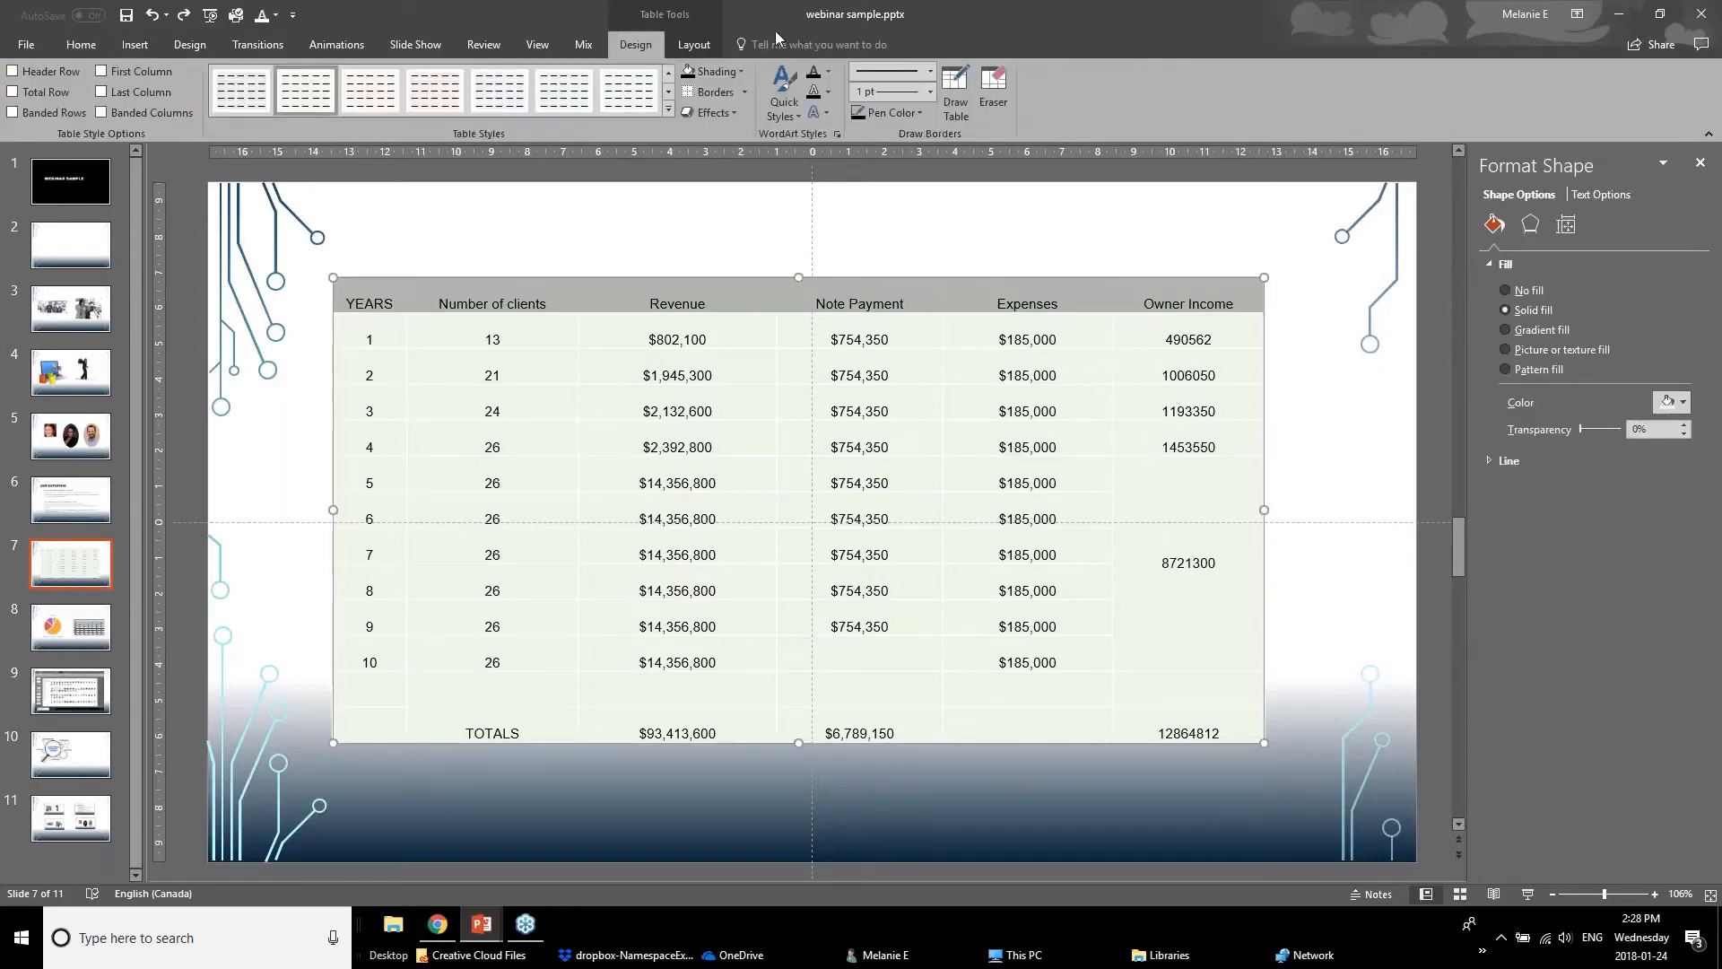
click(741, 77)
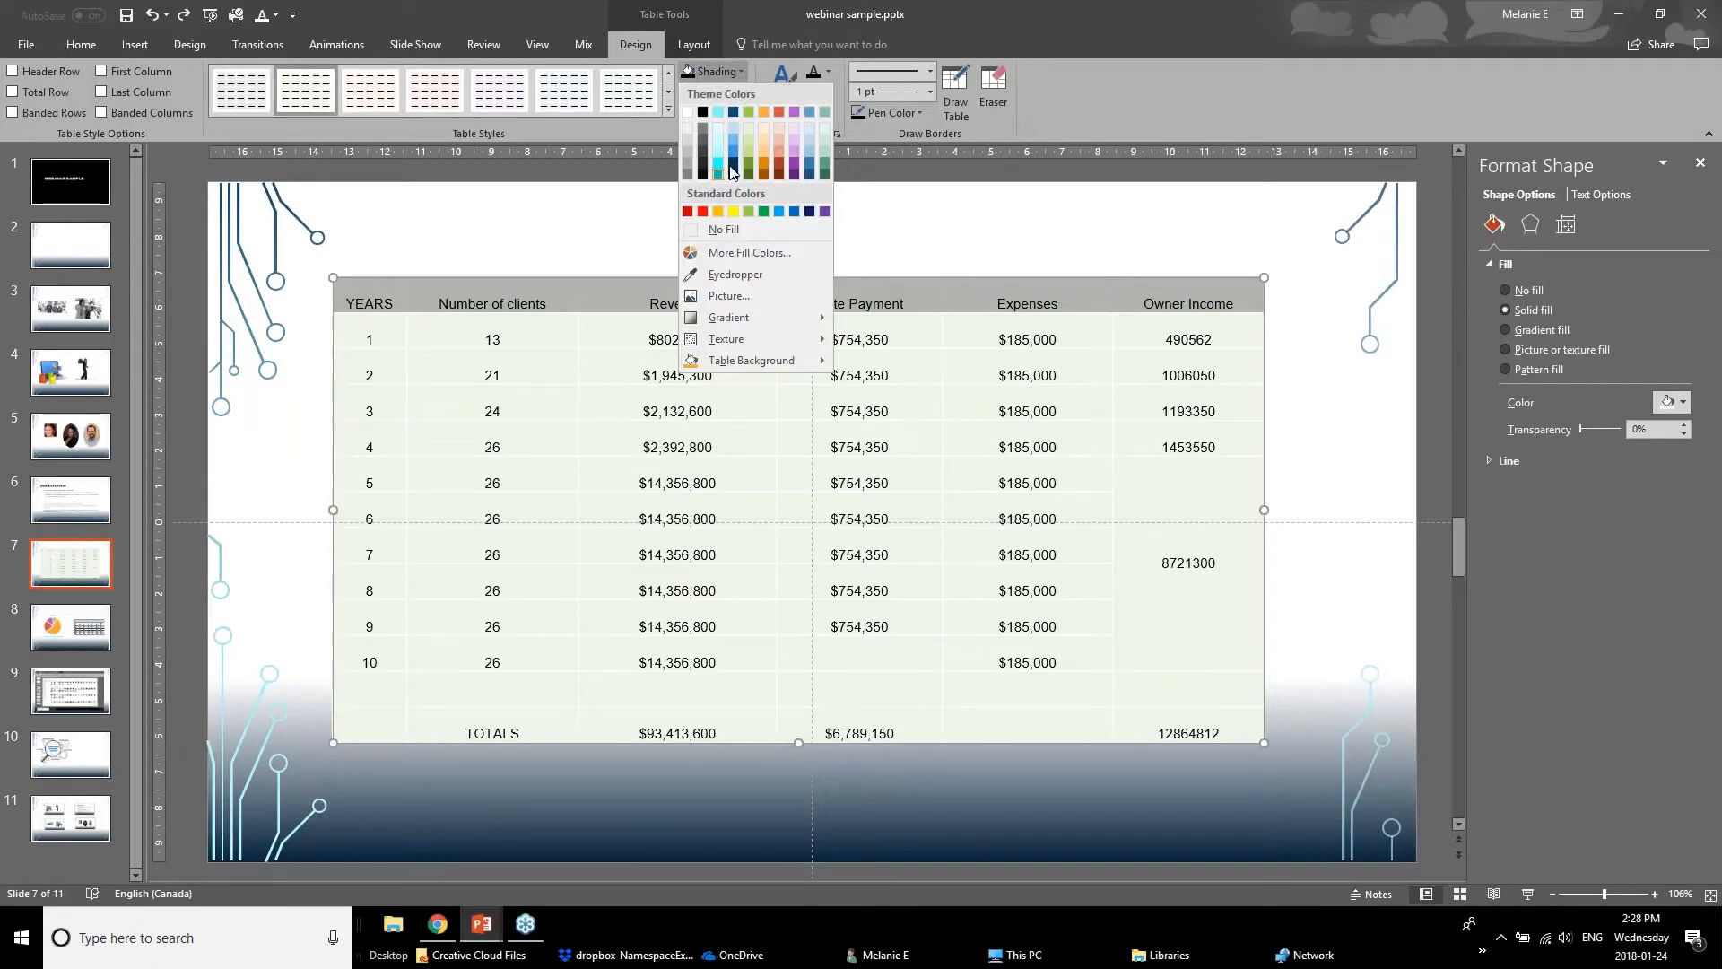
click(689, 212)
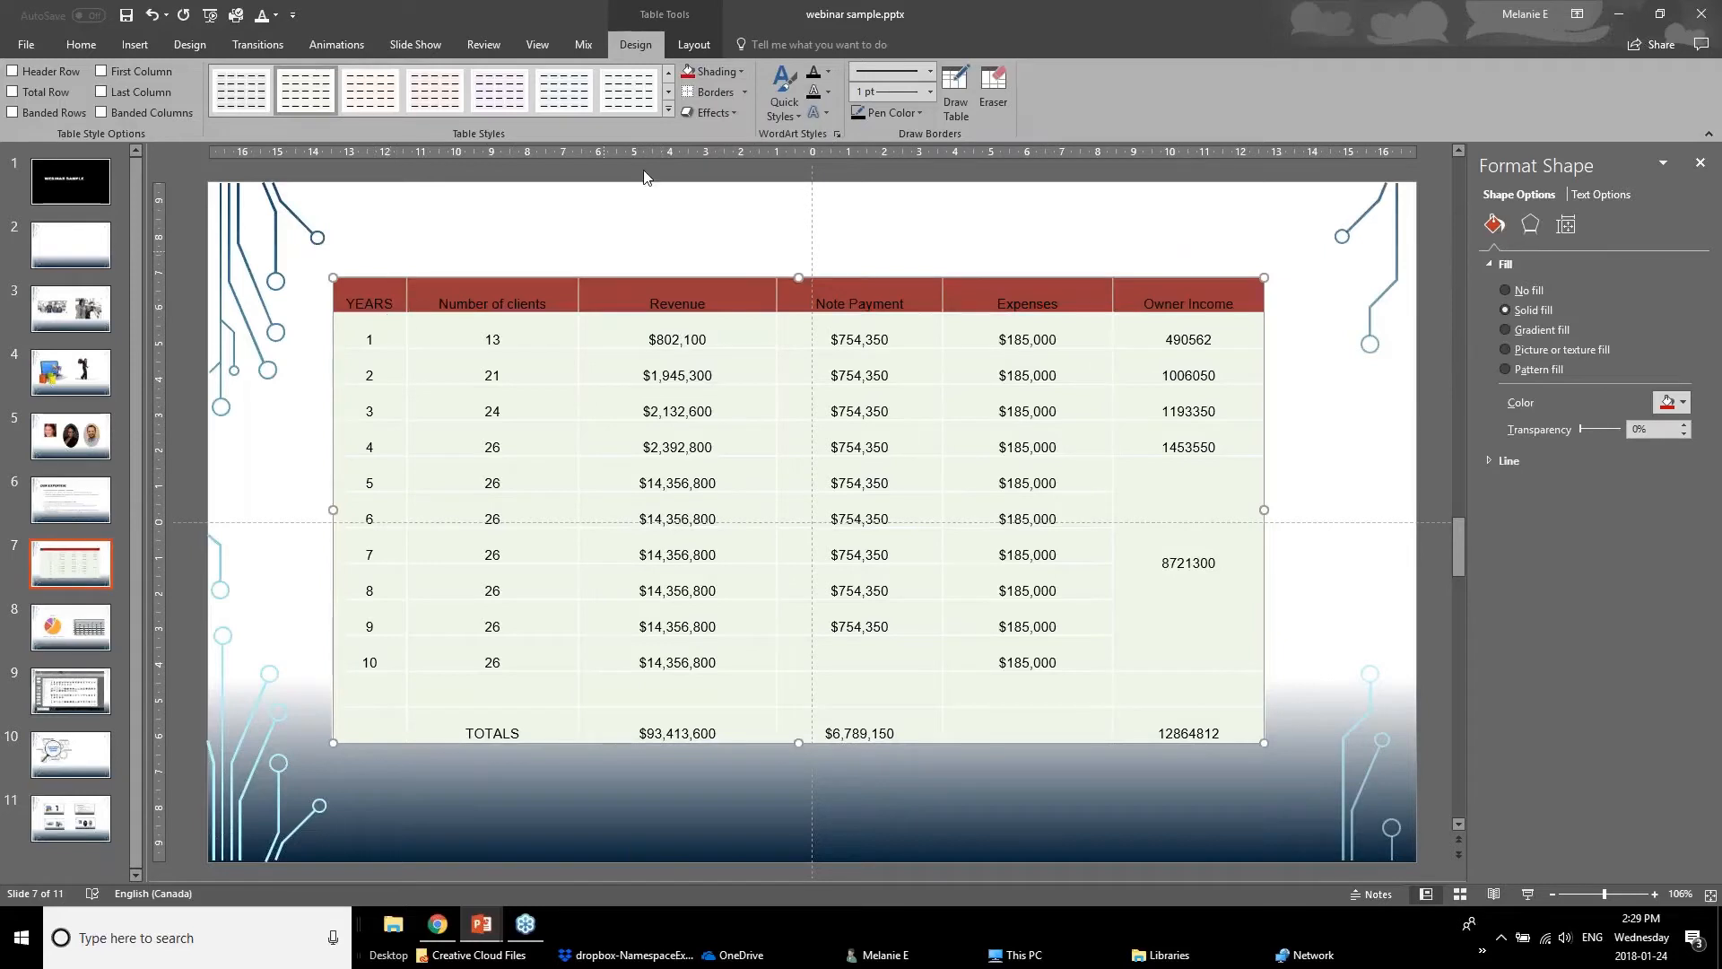
click(826, 74)
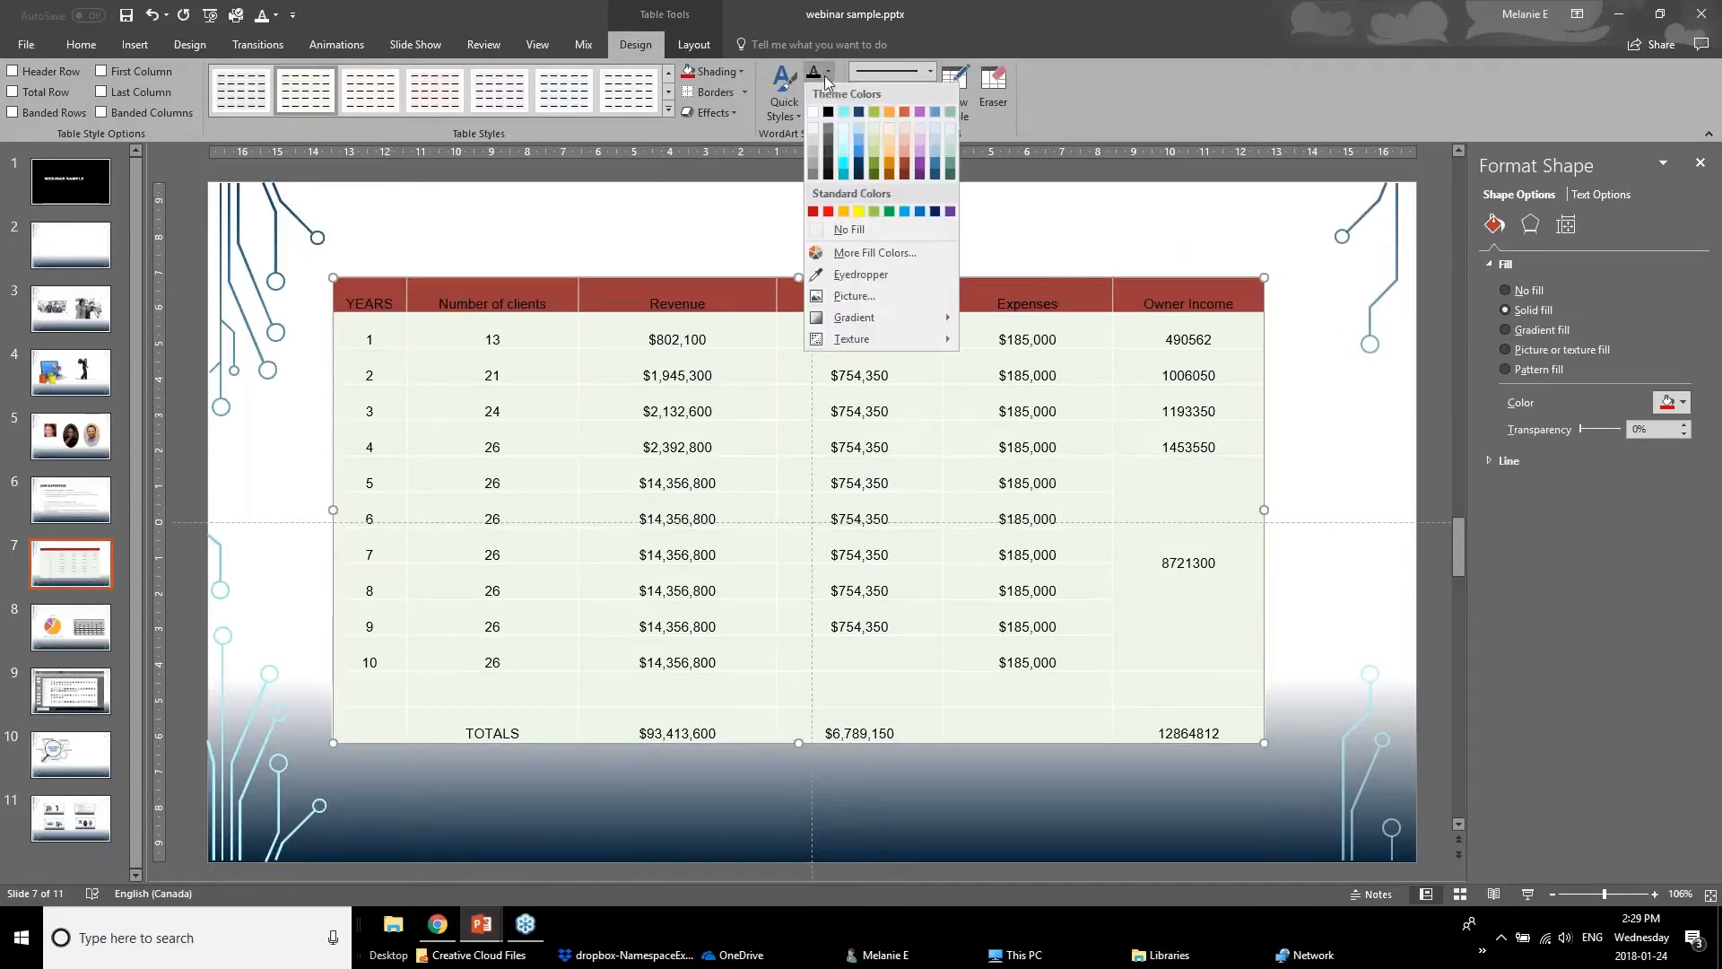
click(813, 111)
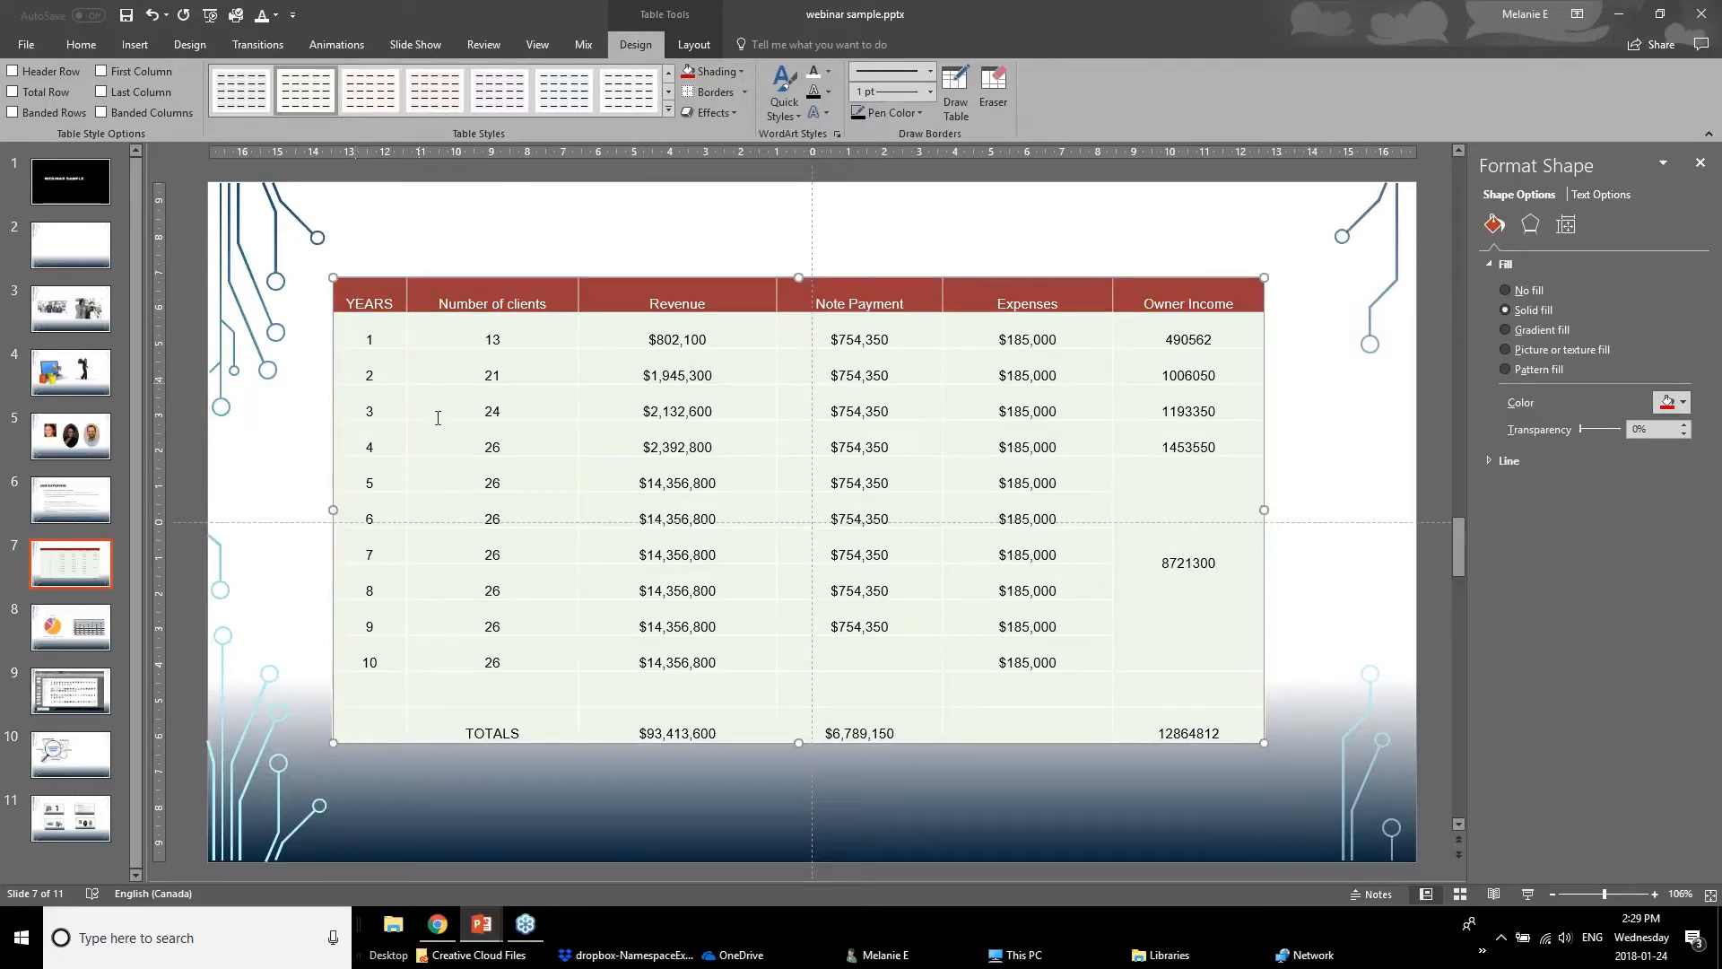
Set the table's border pen colour to a grey shade, and leave table drawing mode.
click(374, 305)
drag(691, 344, 1221, 723)
click(744, 91)
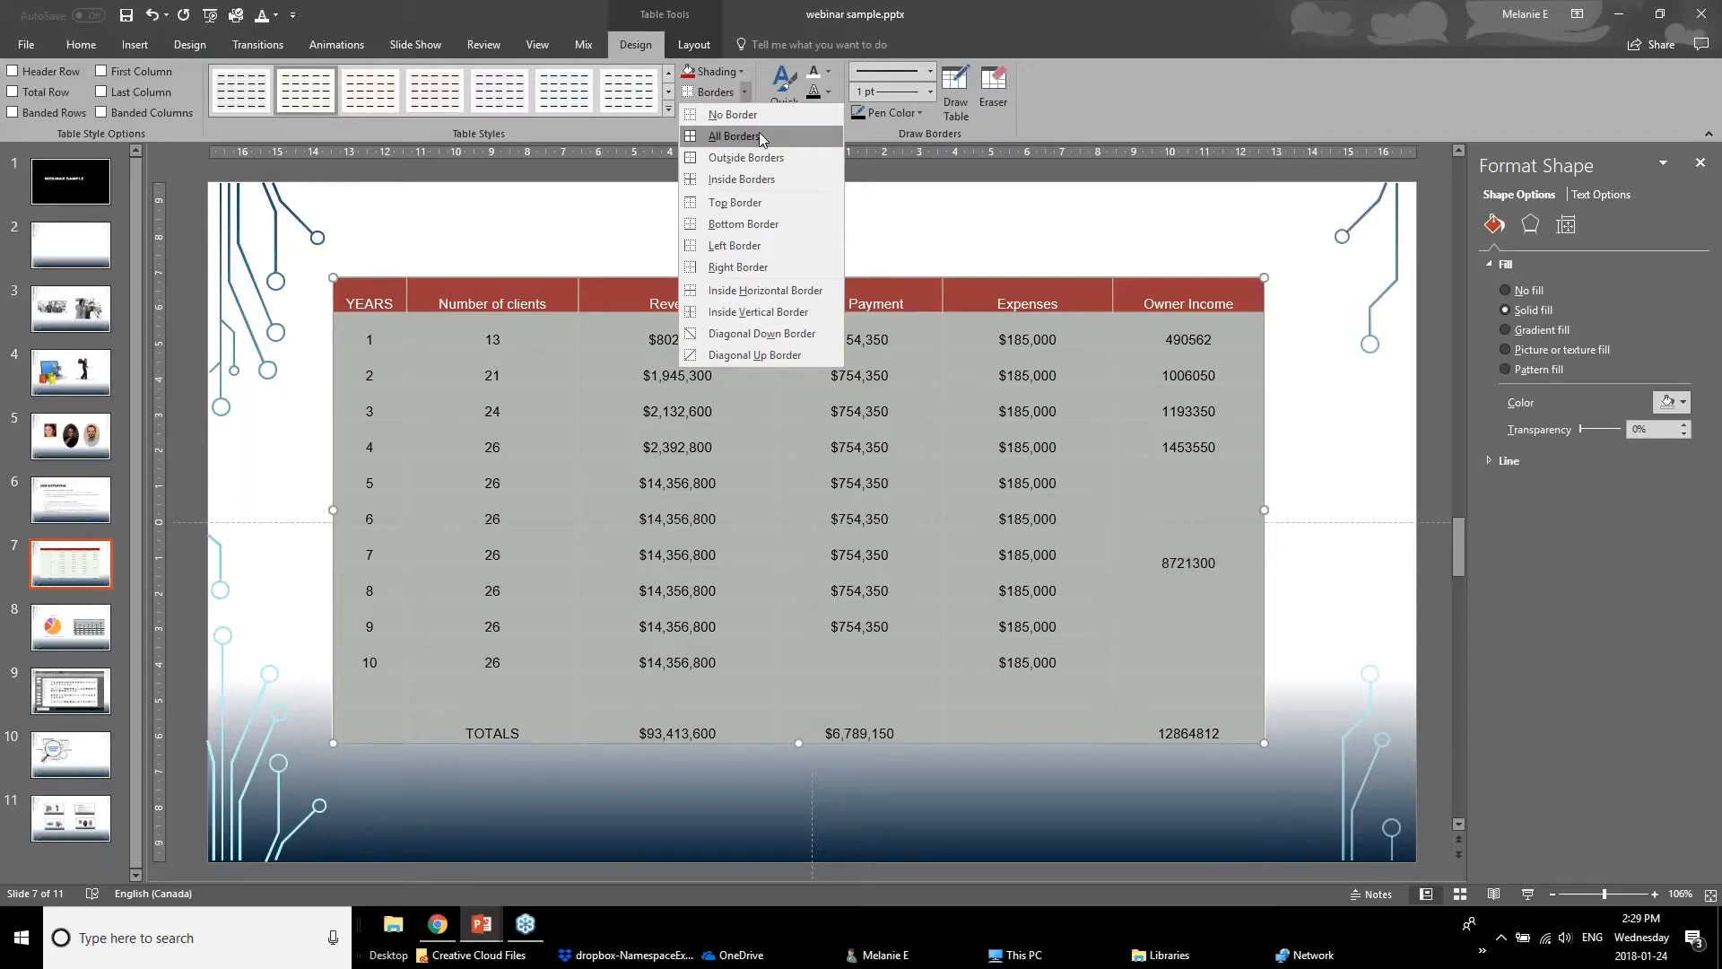
click(929, 93)
click(929, 94)
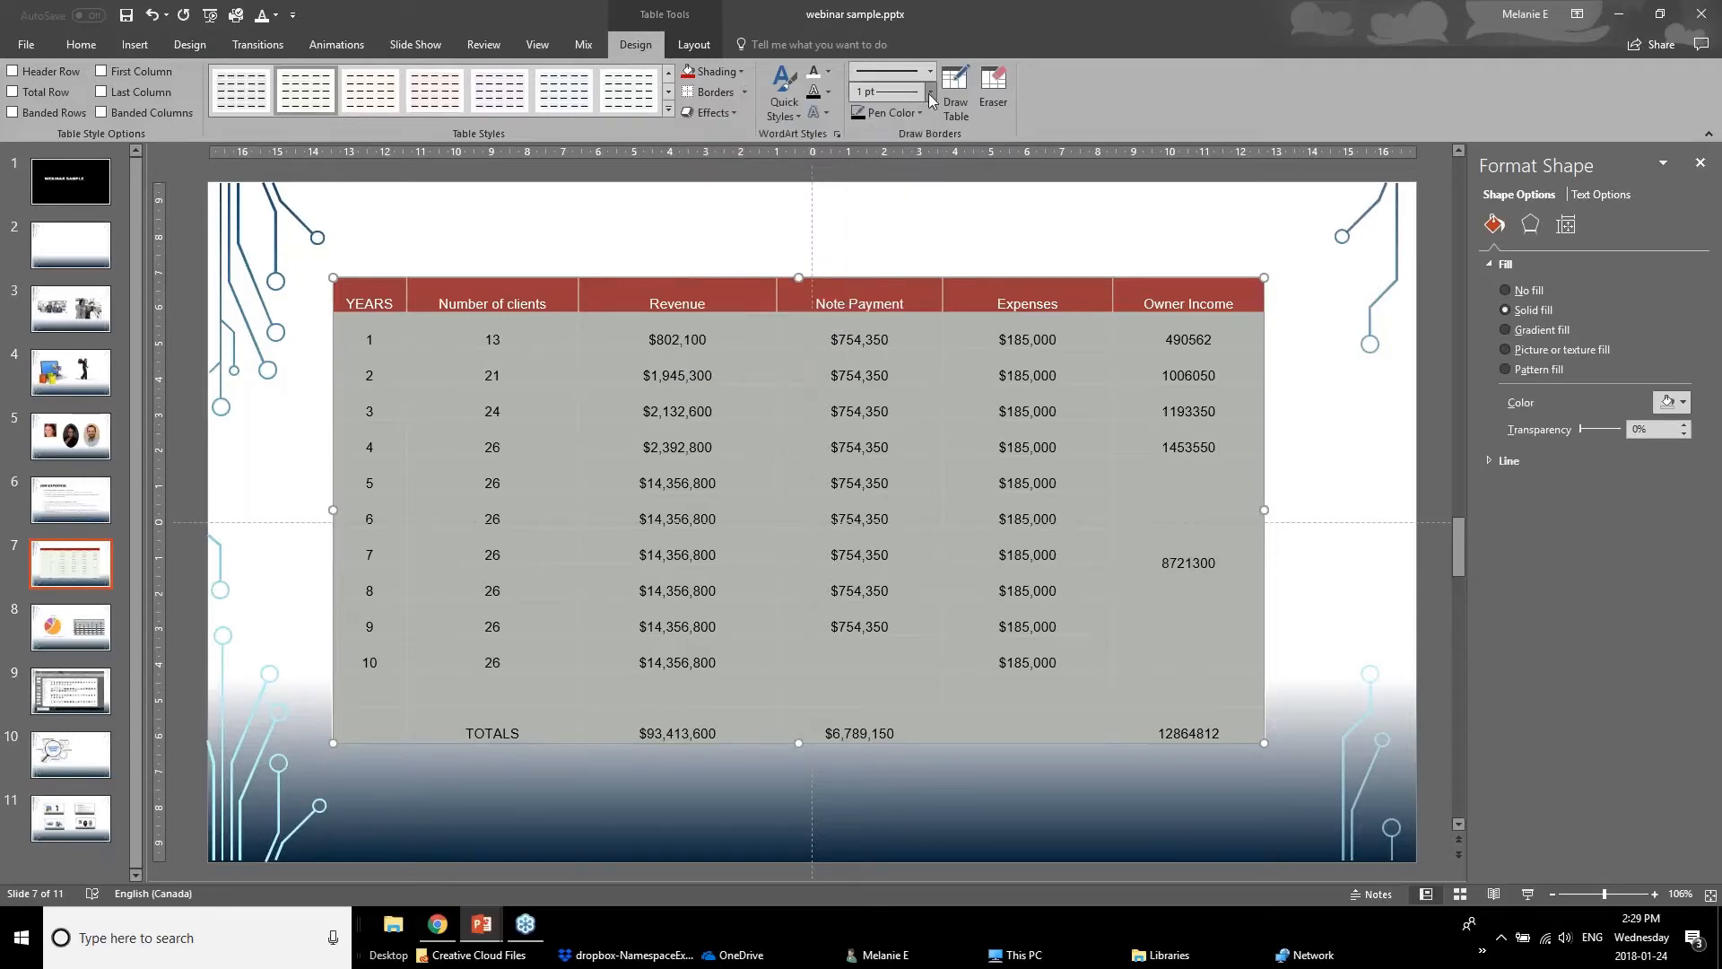
click(897, 113)
click(859, 192)
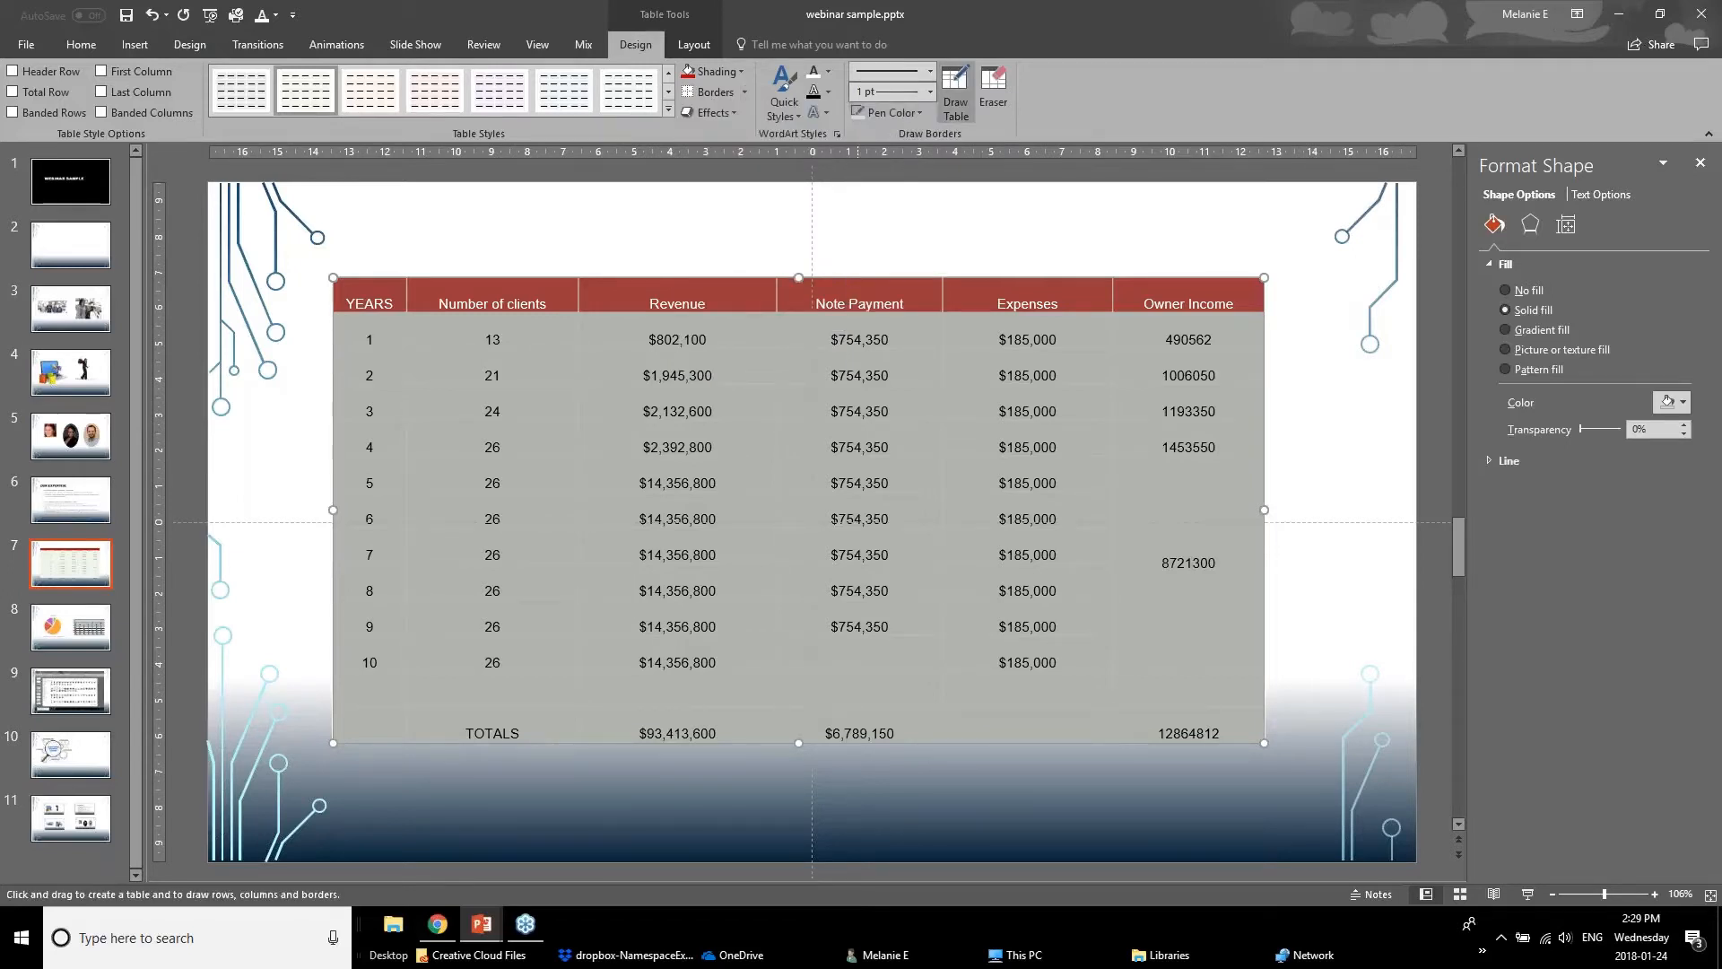
click(904, 114)
click(860, 192)
key(Escape)
Apply all borders to every table cell below the header row.
click(676, 271)
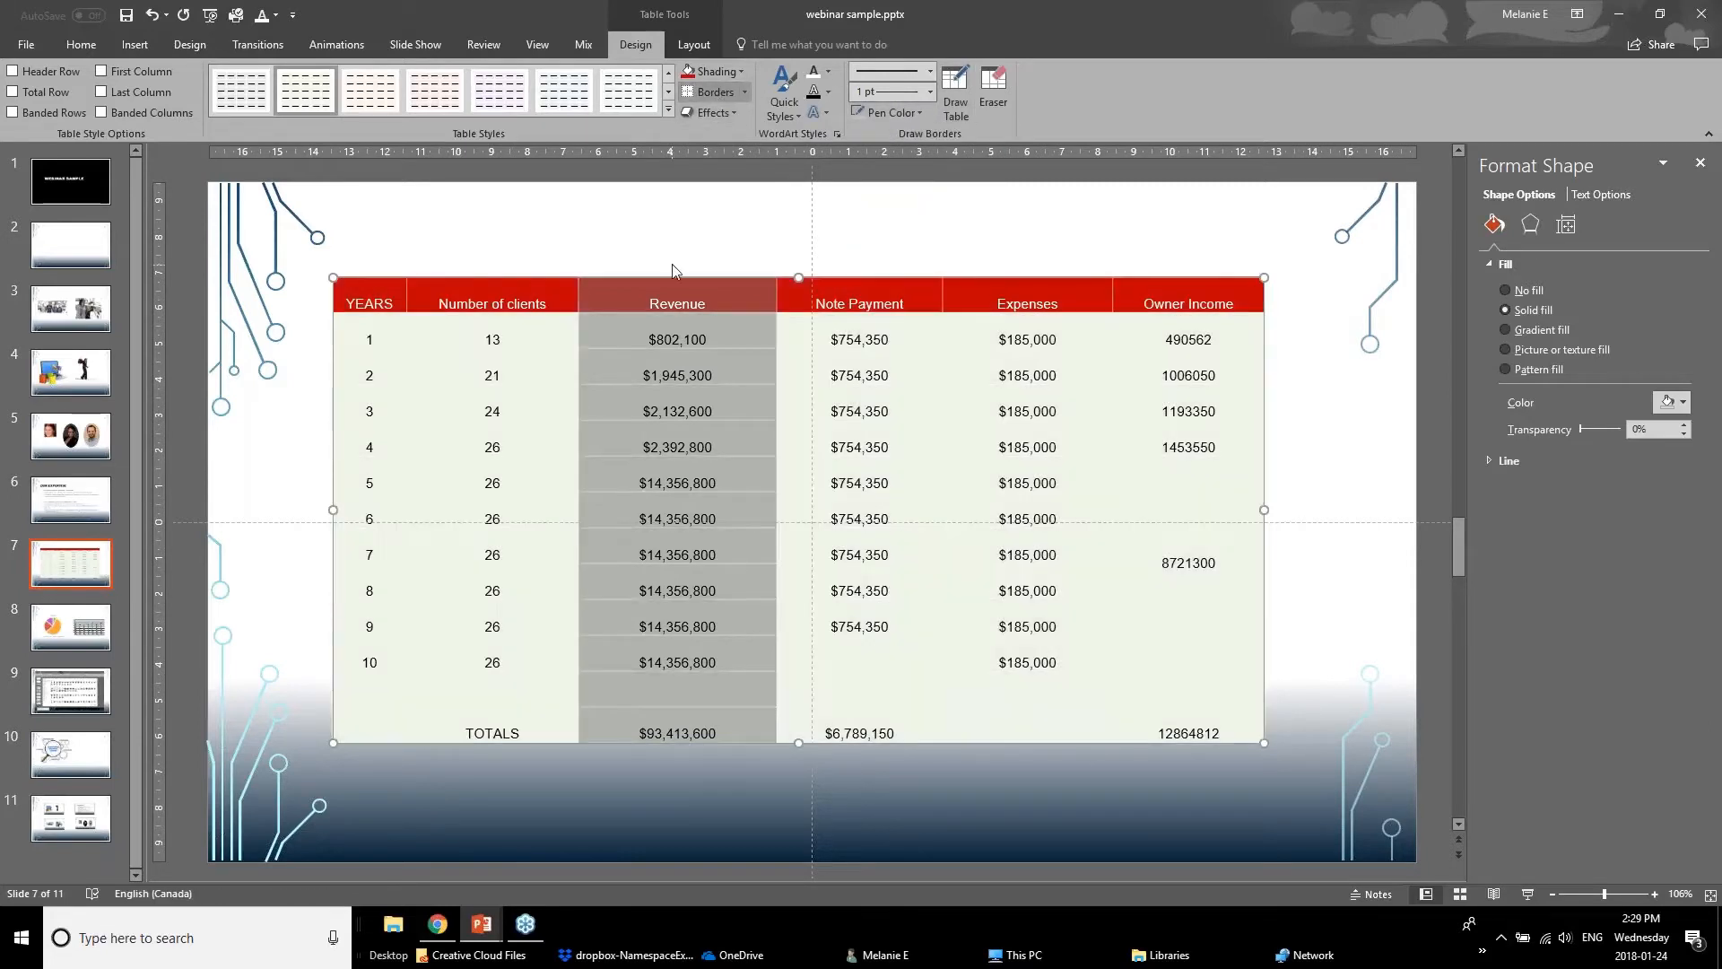
click(257, 499)
drag(374, 332, 1245, 741)
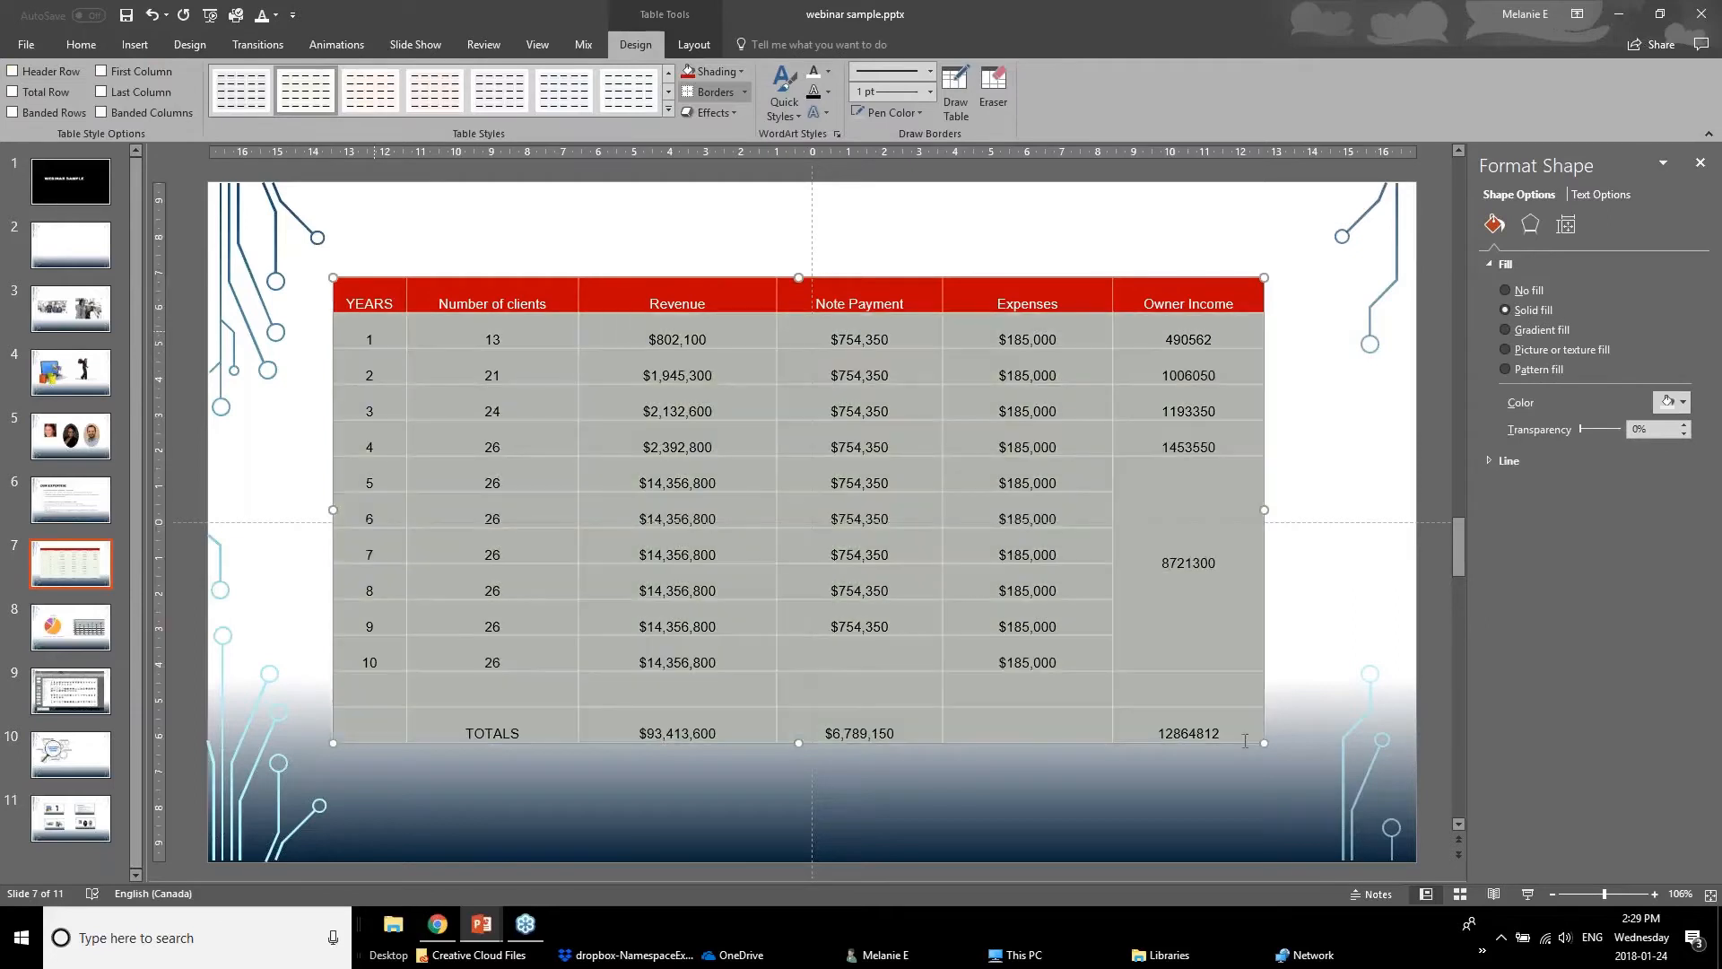
click(744, 91)
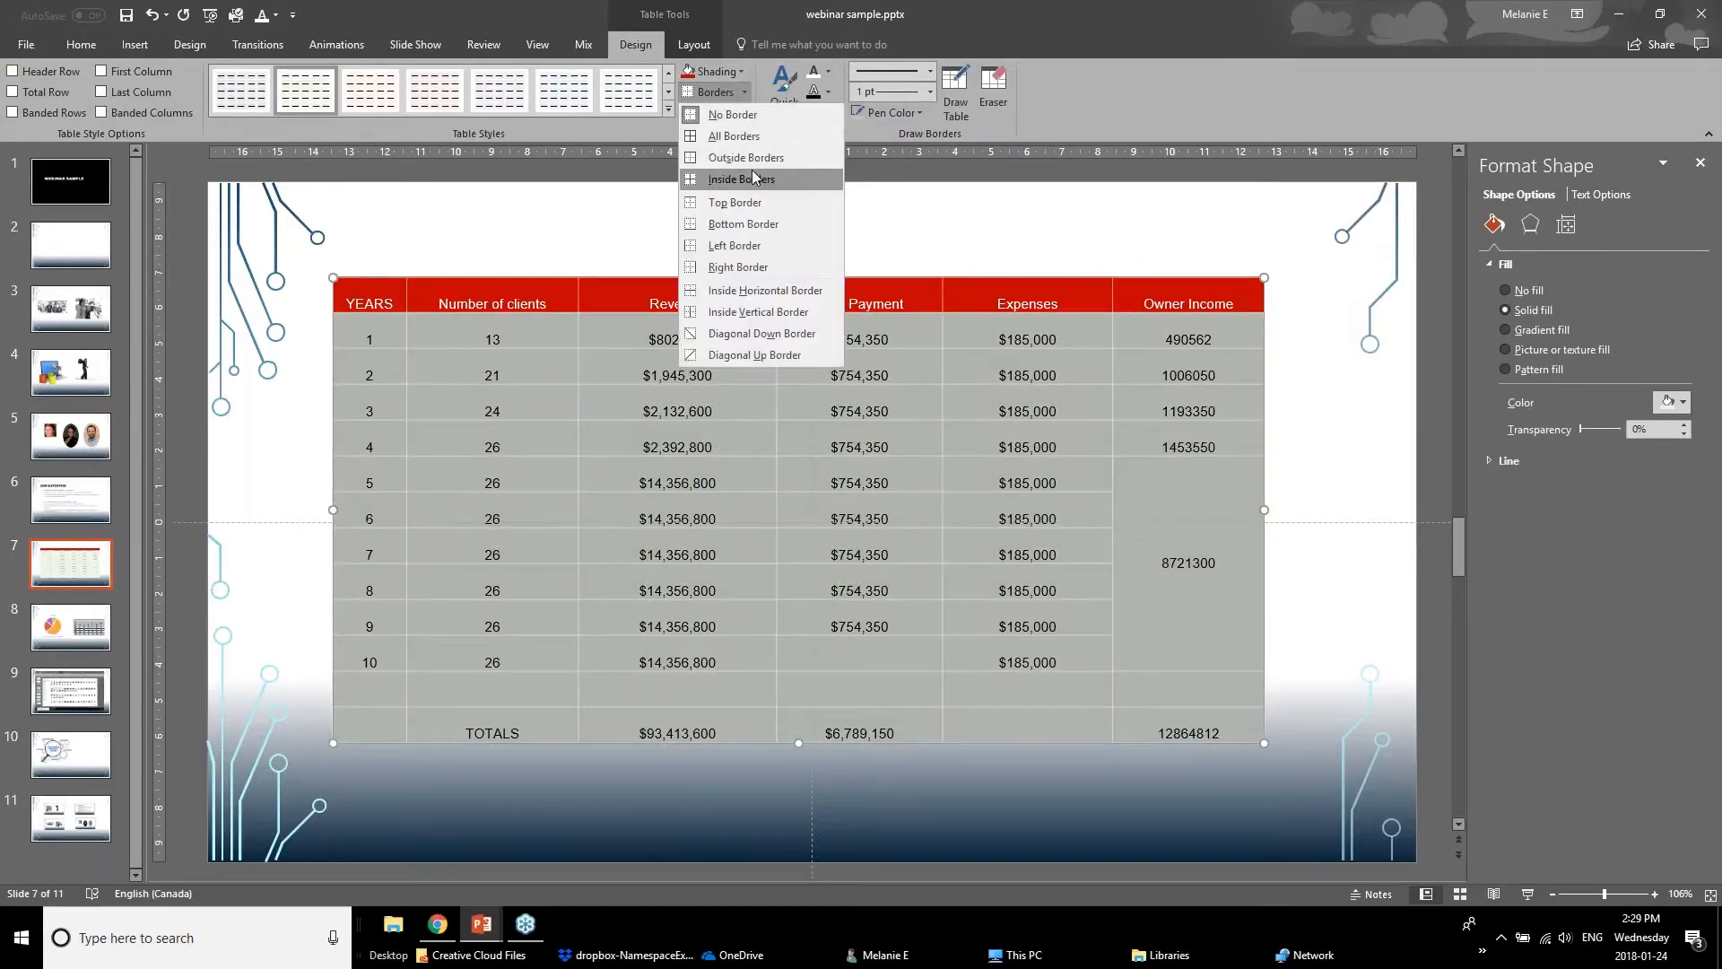
click(737, 135)
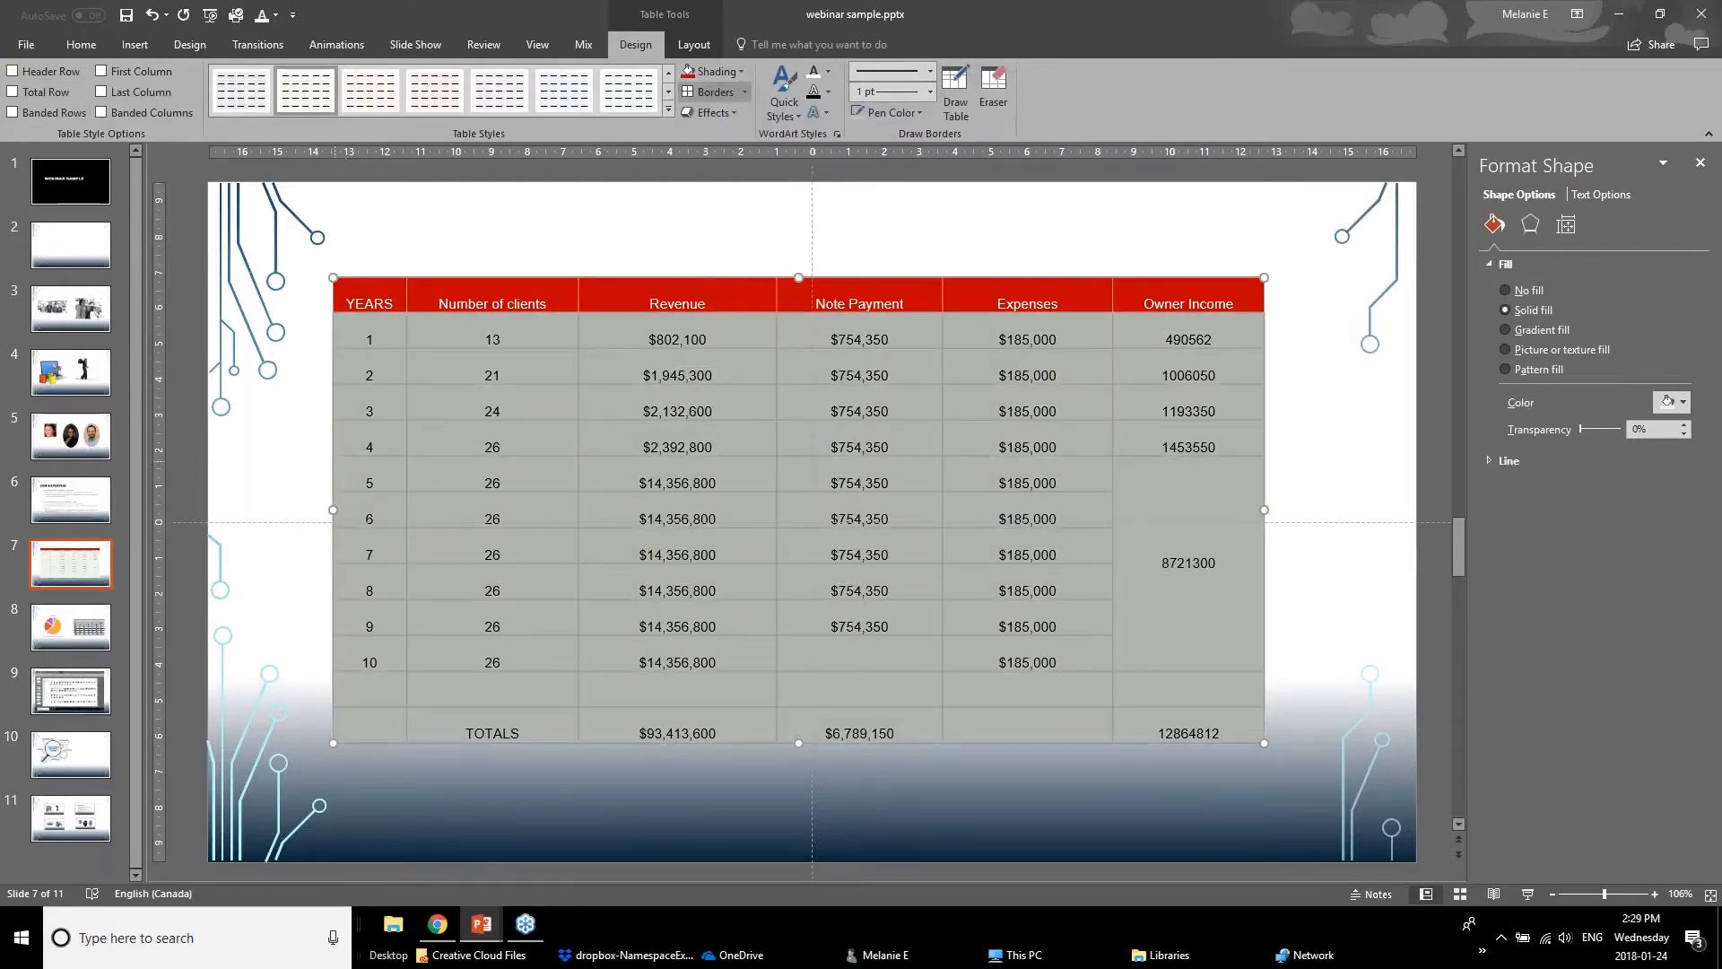
click(311, 471)
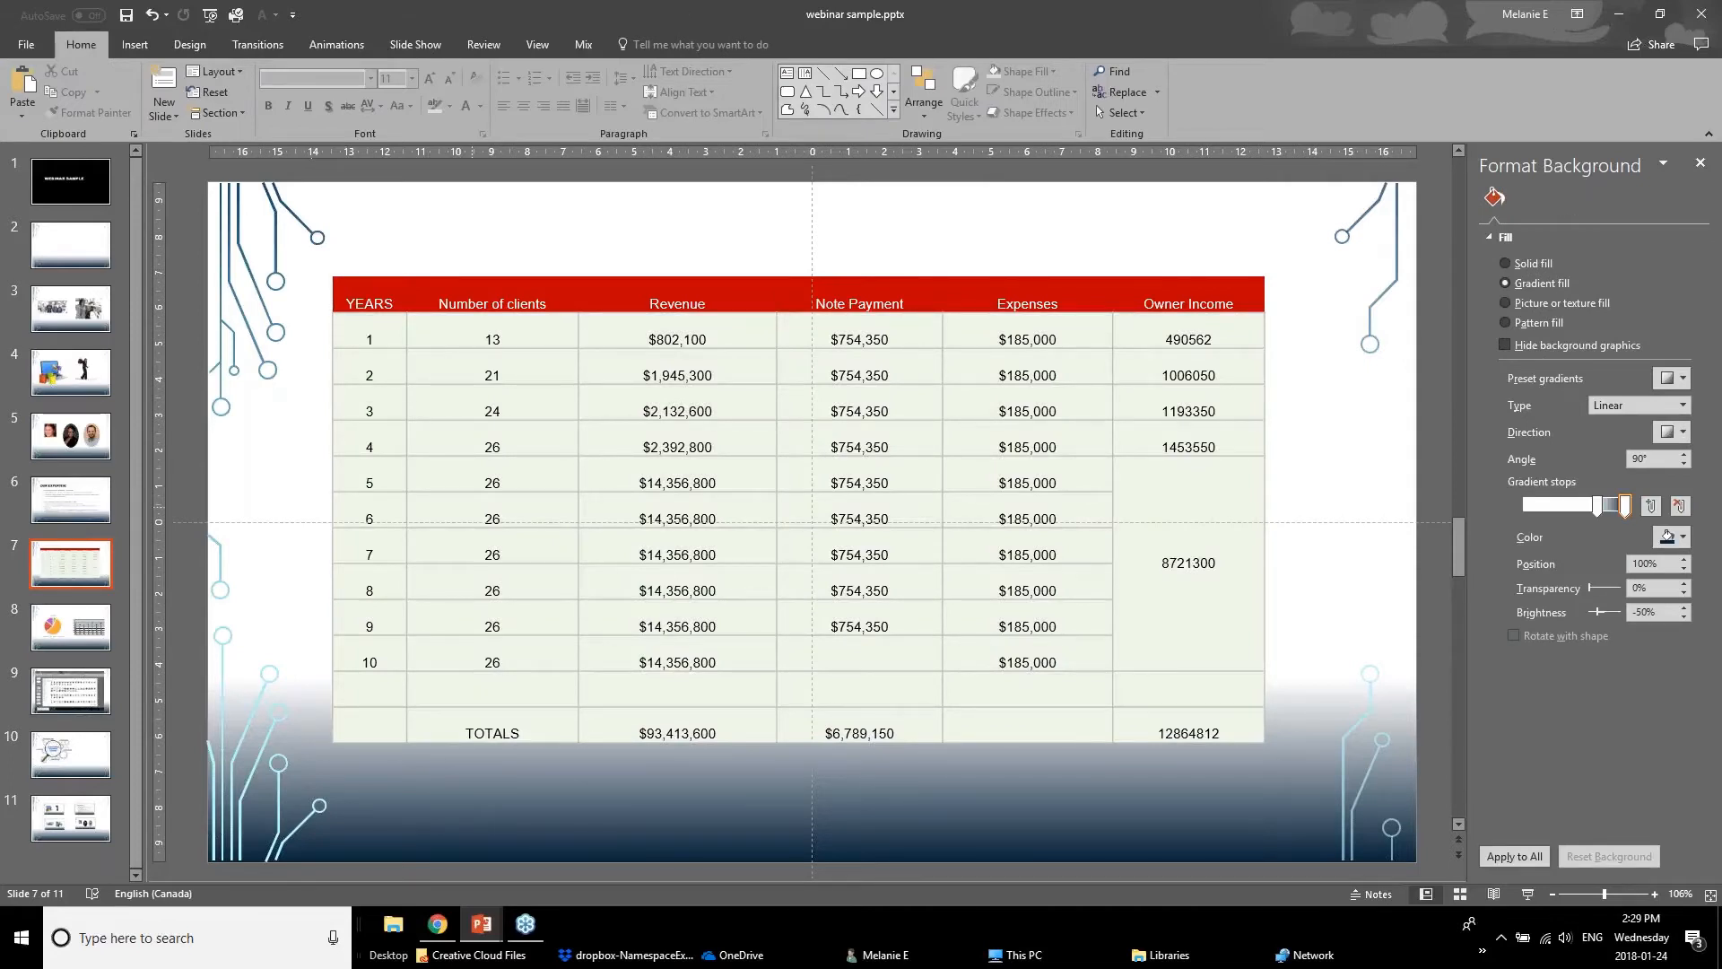
drag(359, 340, 1207, 401)
click(1184, 482)
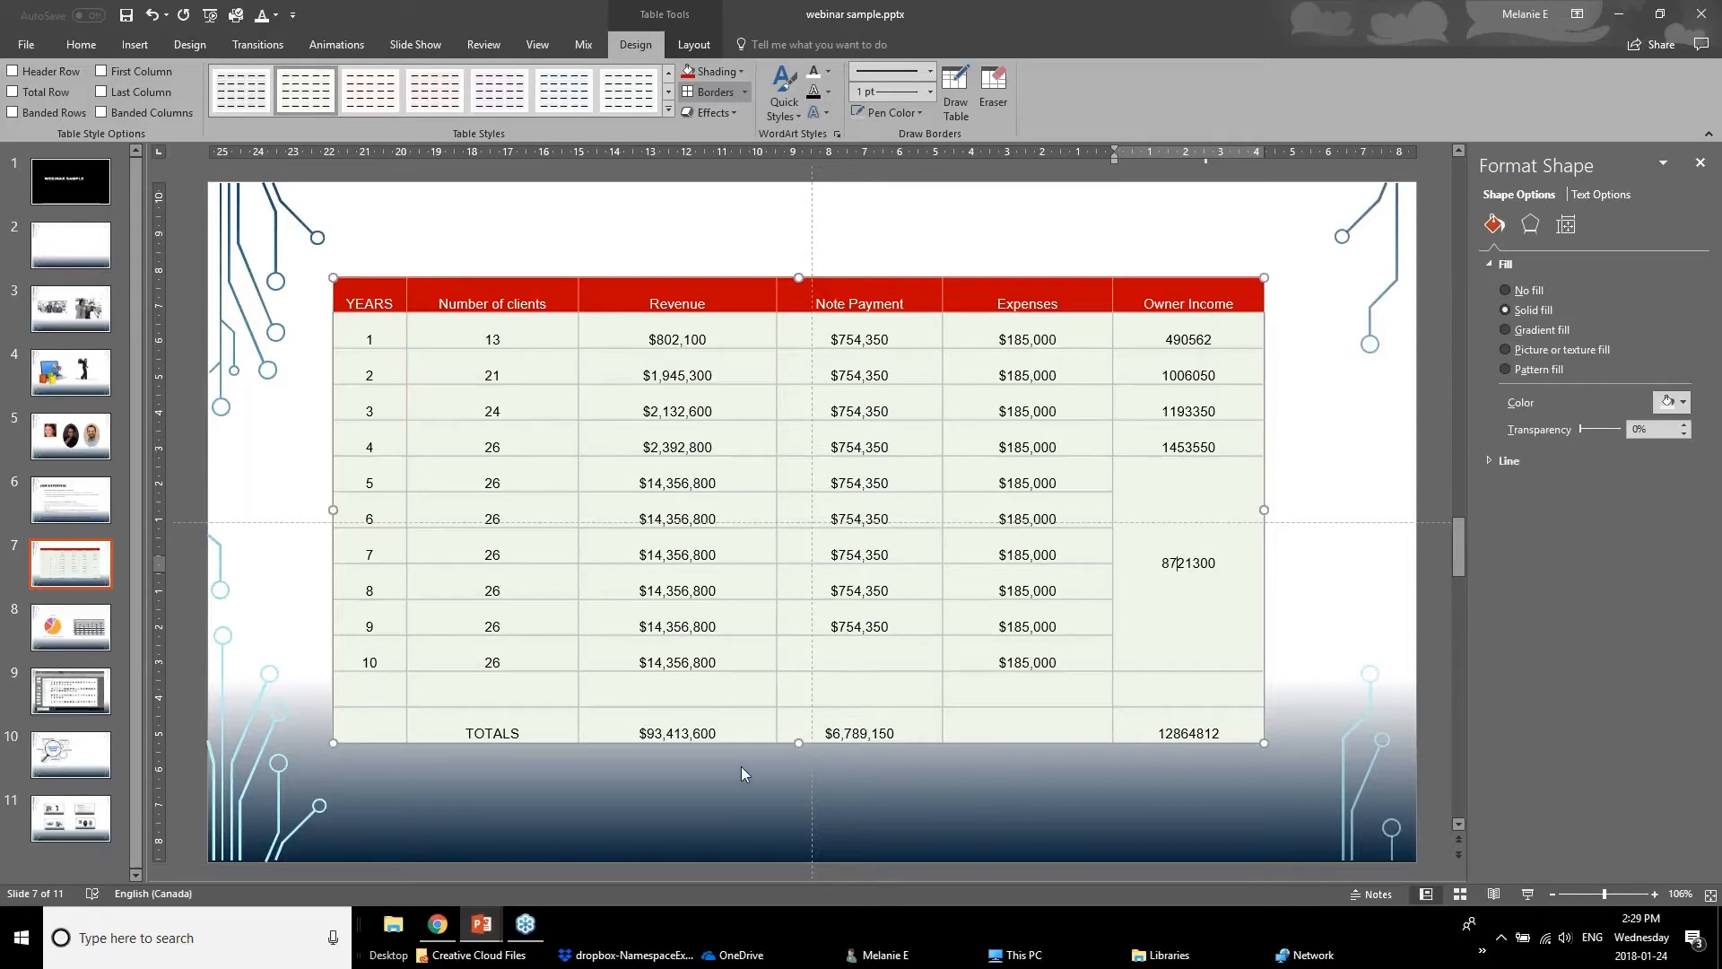
Select the whole table and centre the text vertically in all its cells.
click(372, 332)
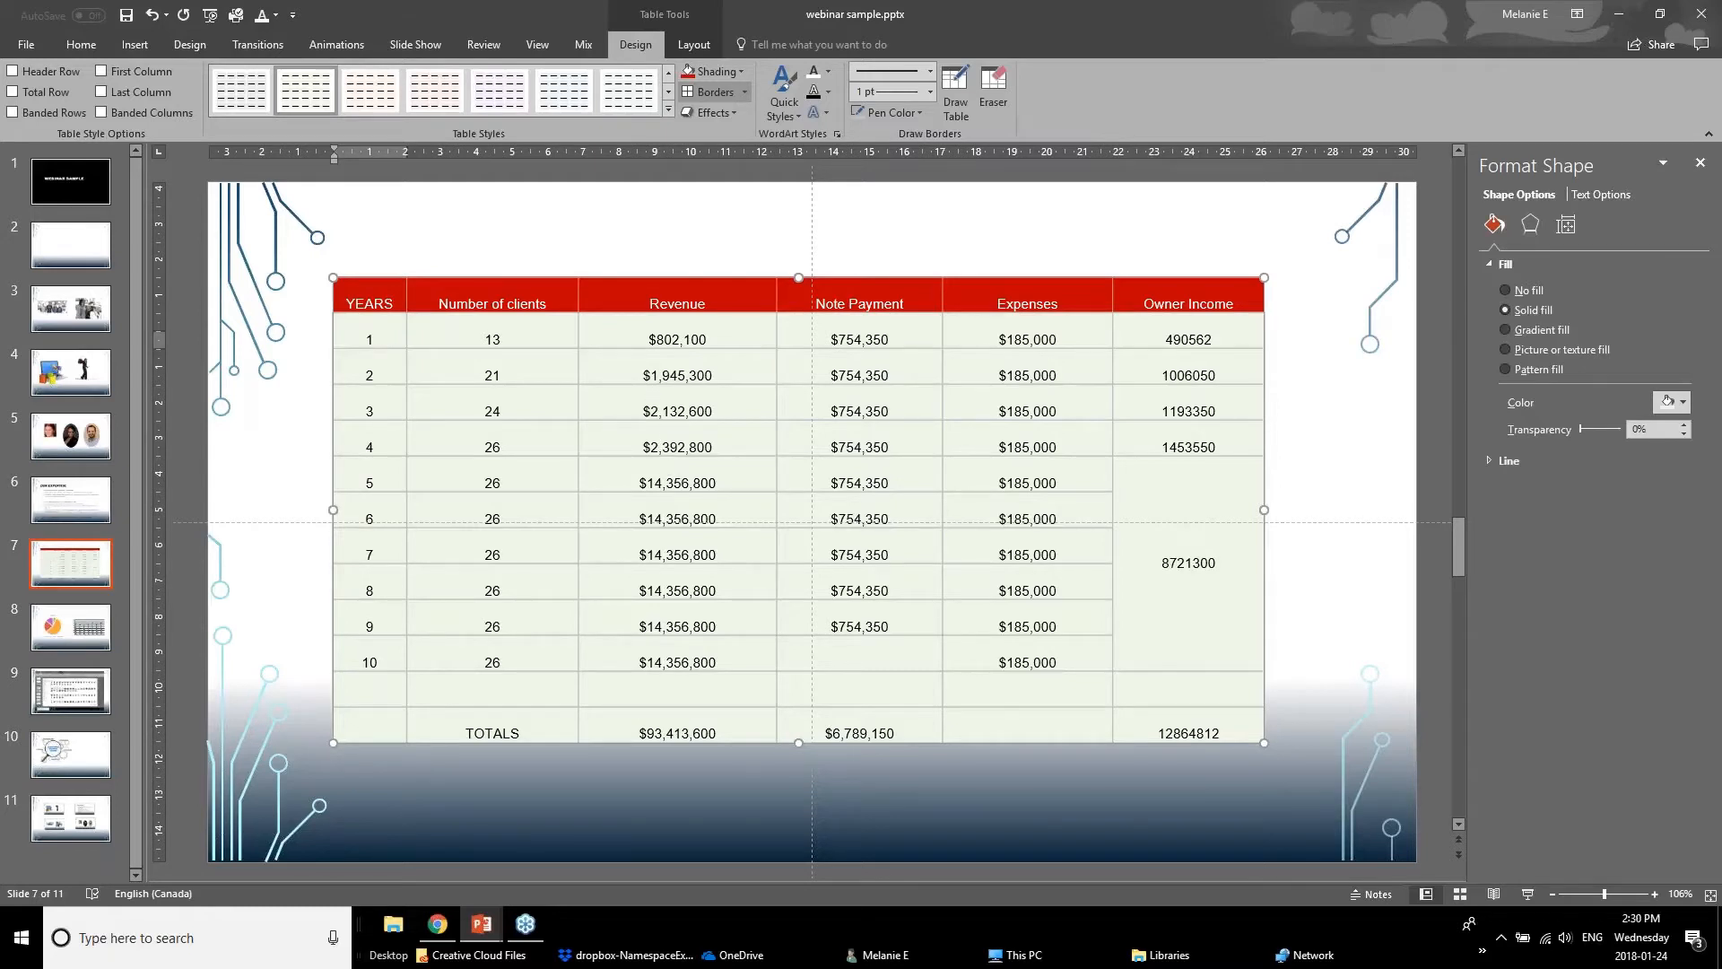
click(694, 45)
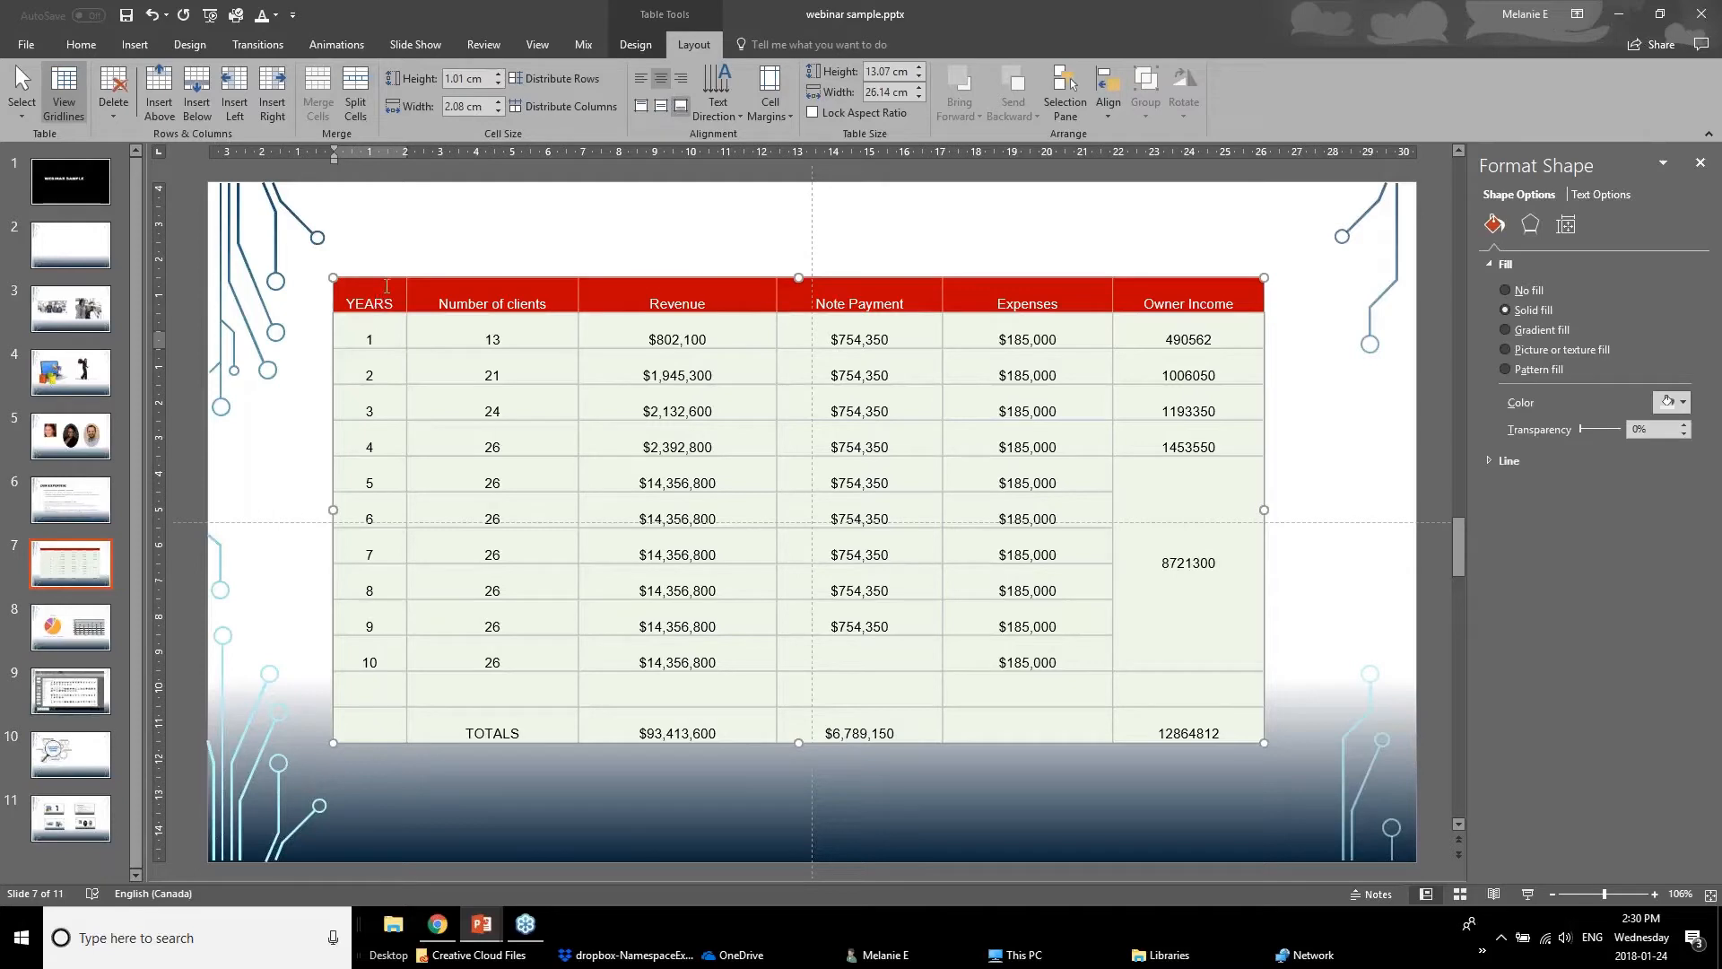
key(Escape)
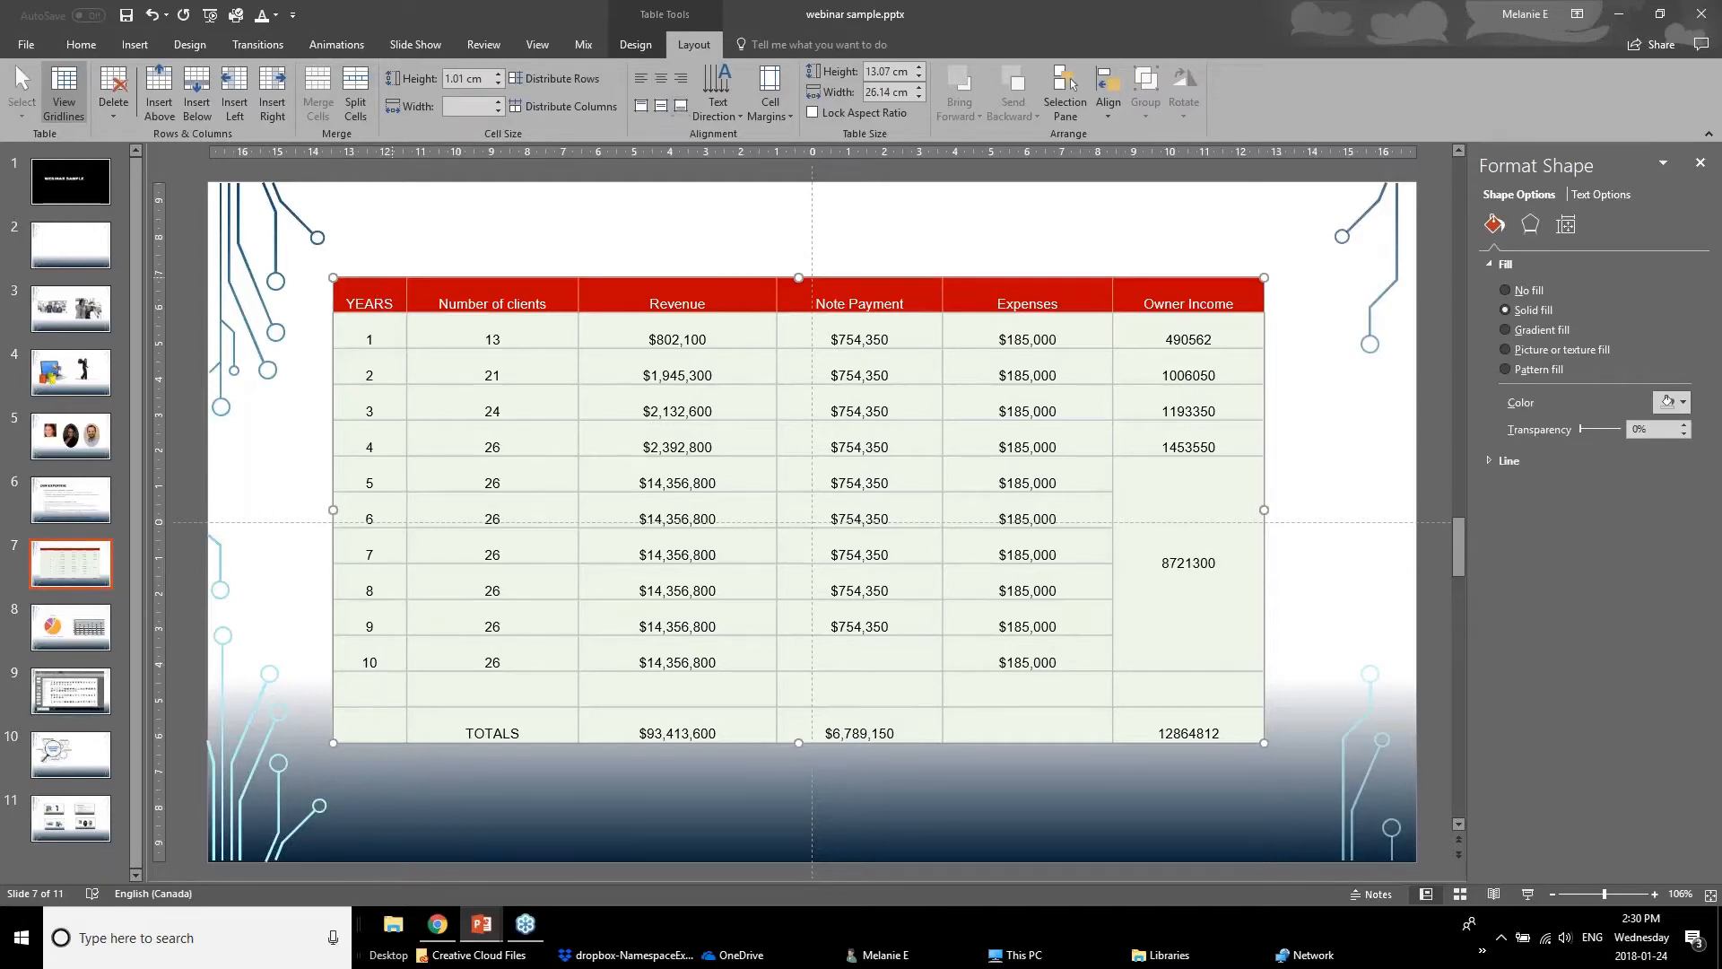
click(661, 109)
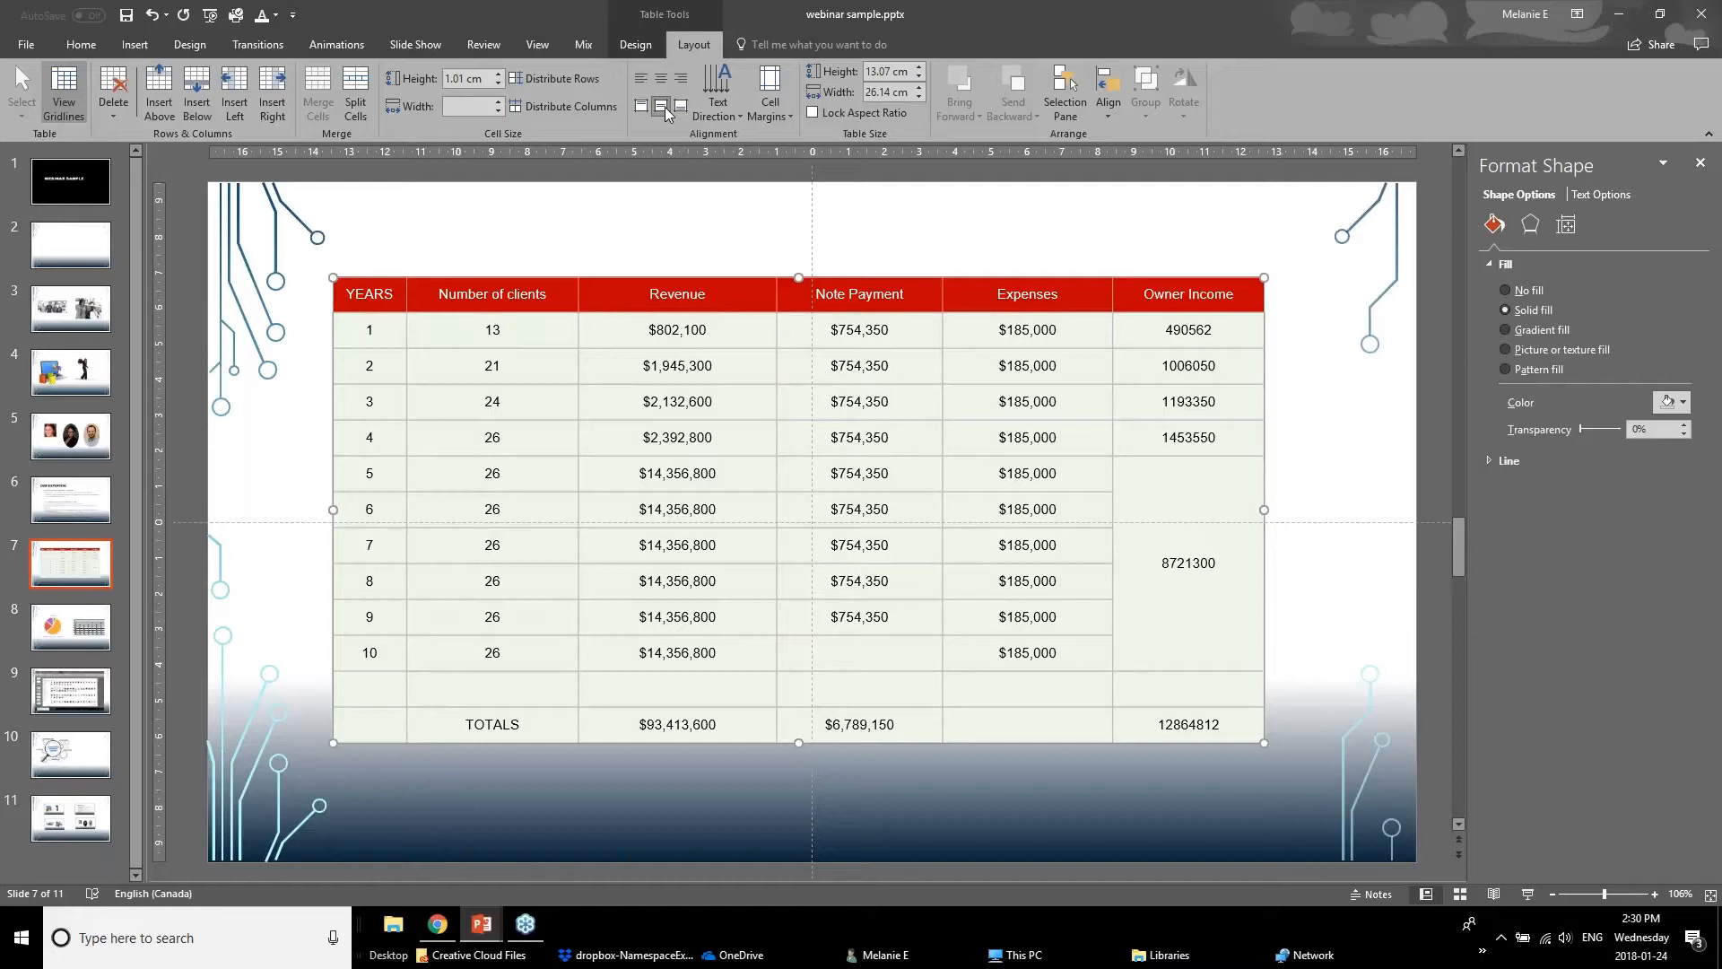
Try left and right alignment on the table's text, and restore the horizontal centring.
click(639, 79)
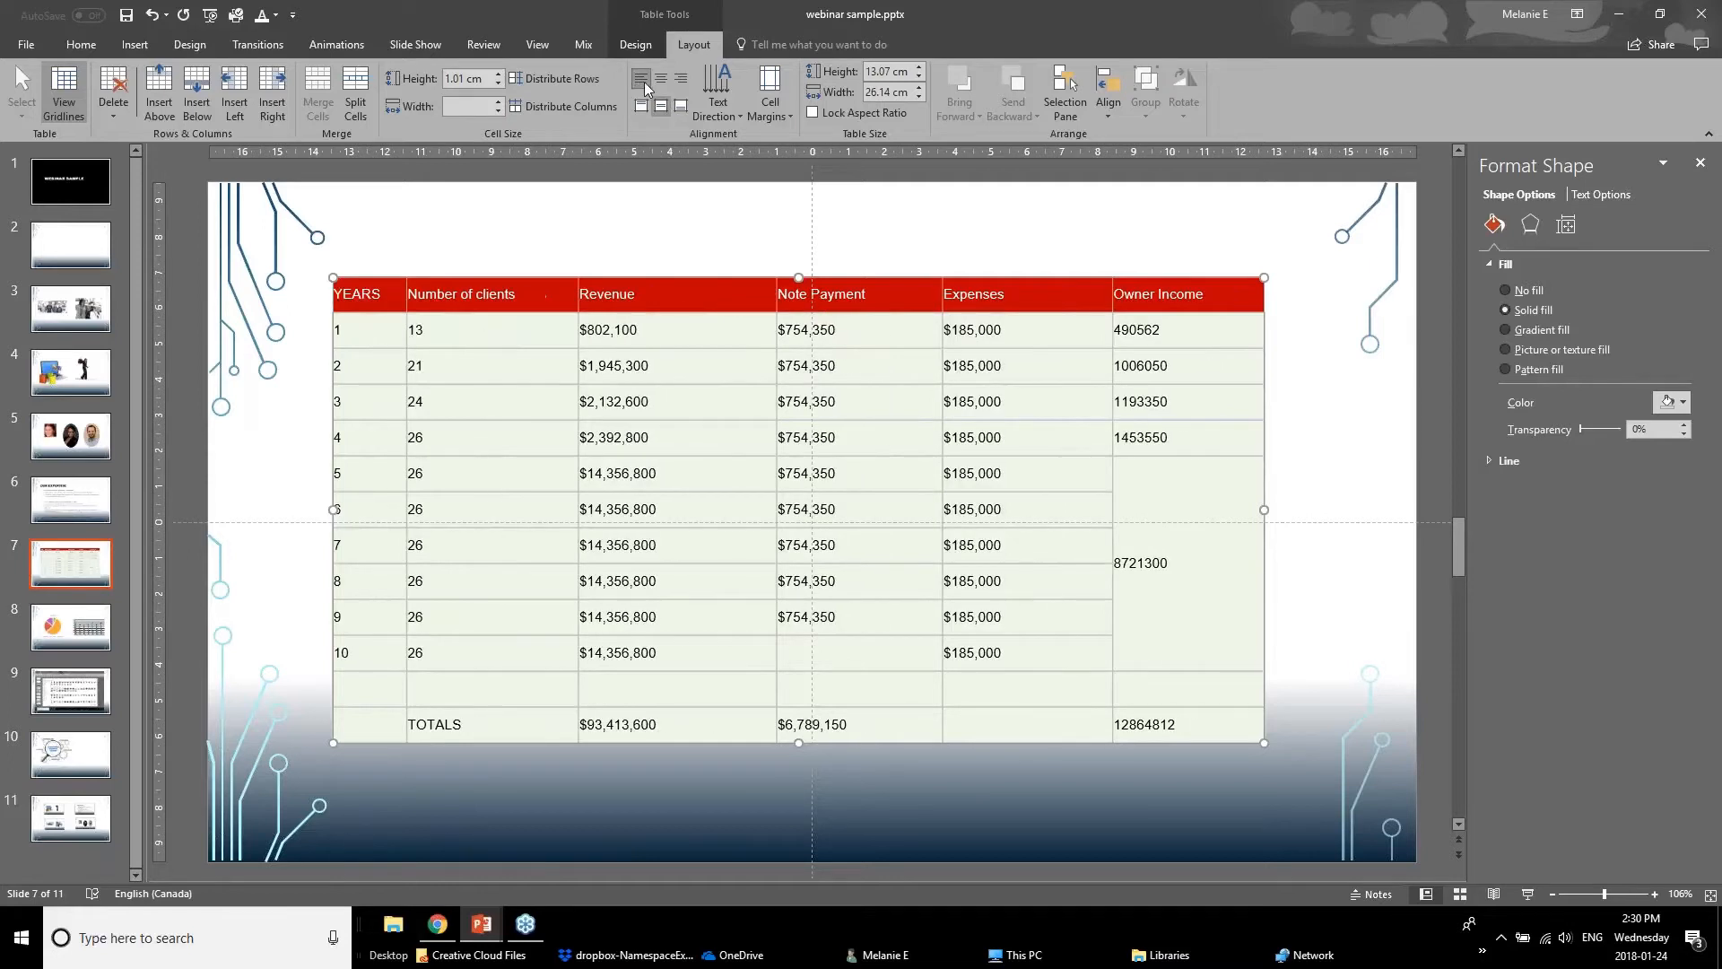
click(656, 79)
click(684, 79)
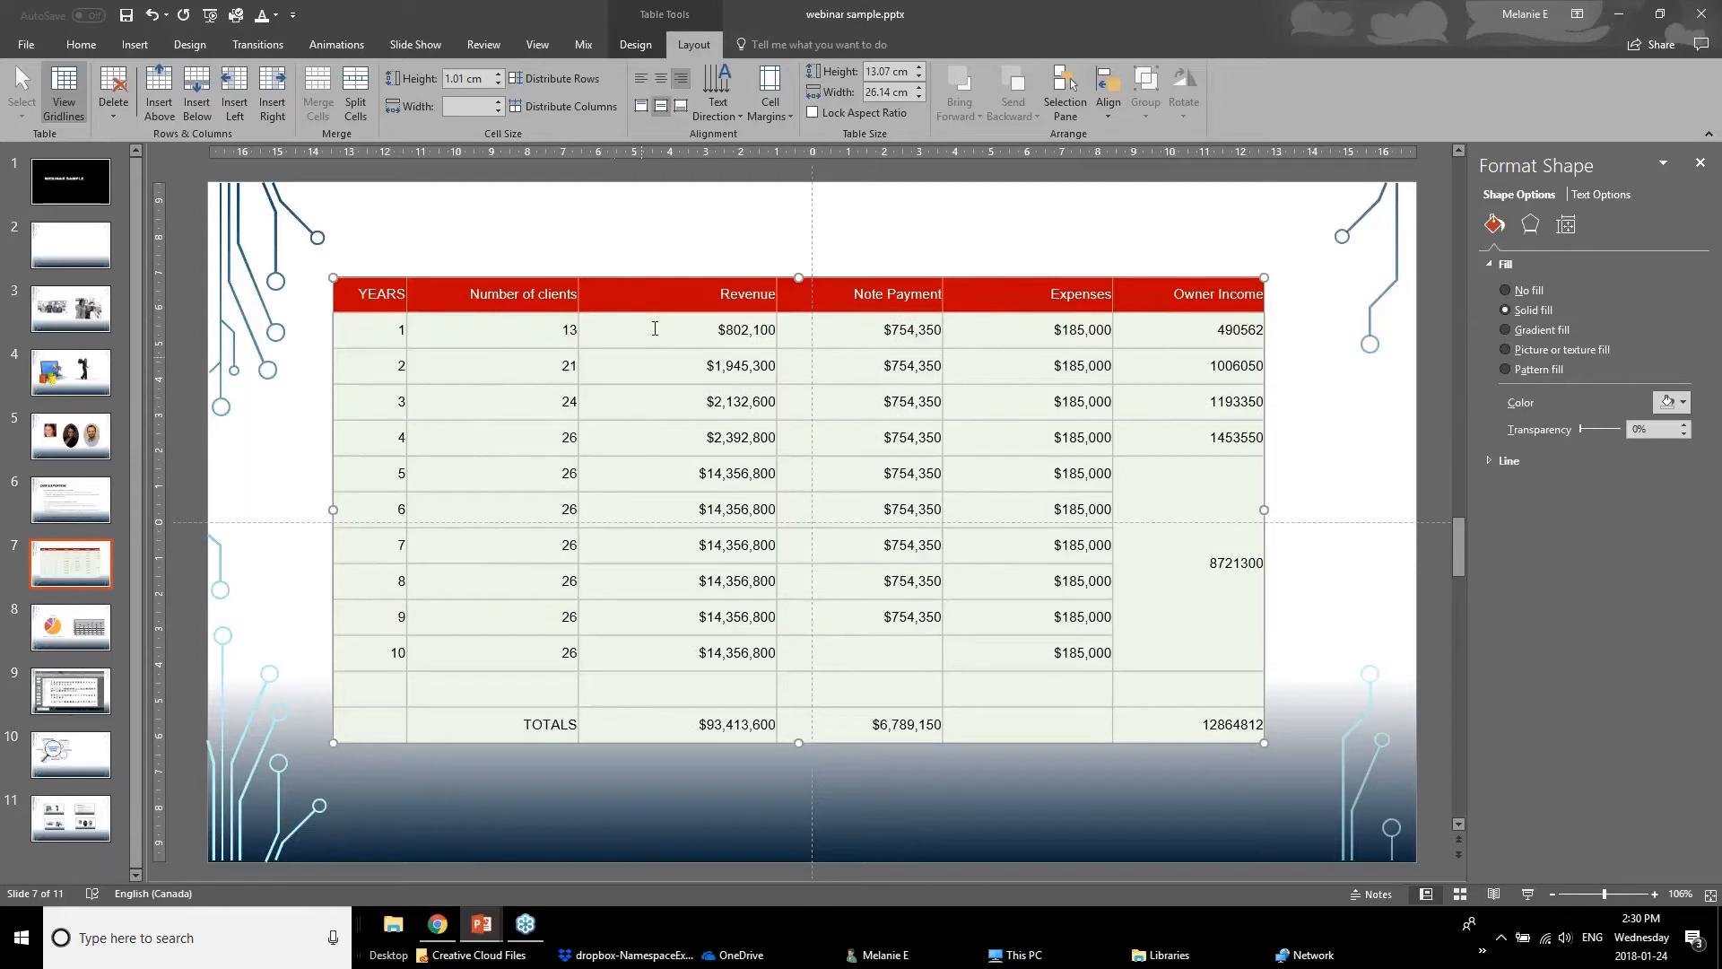
click(660, 79)
click(458, 392)
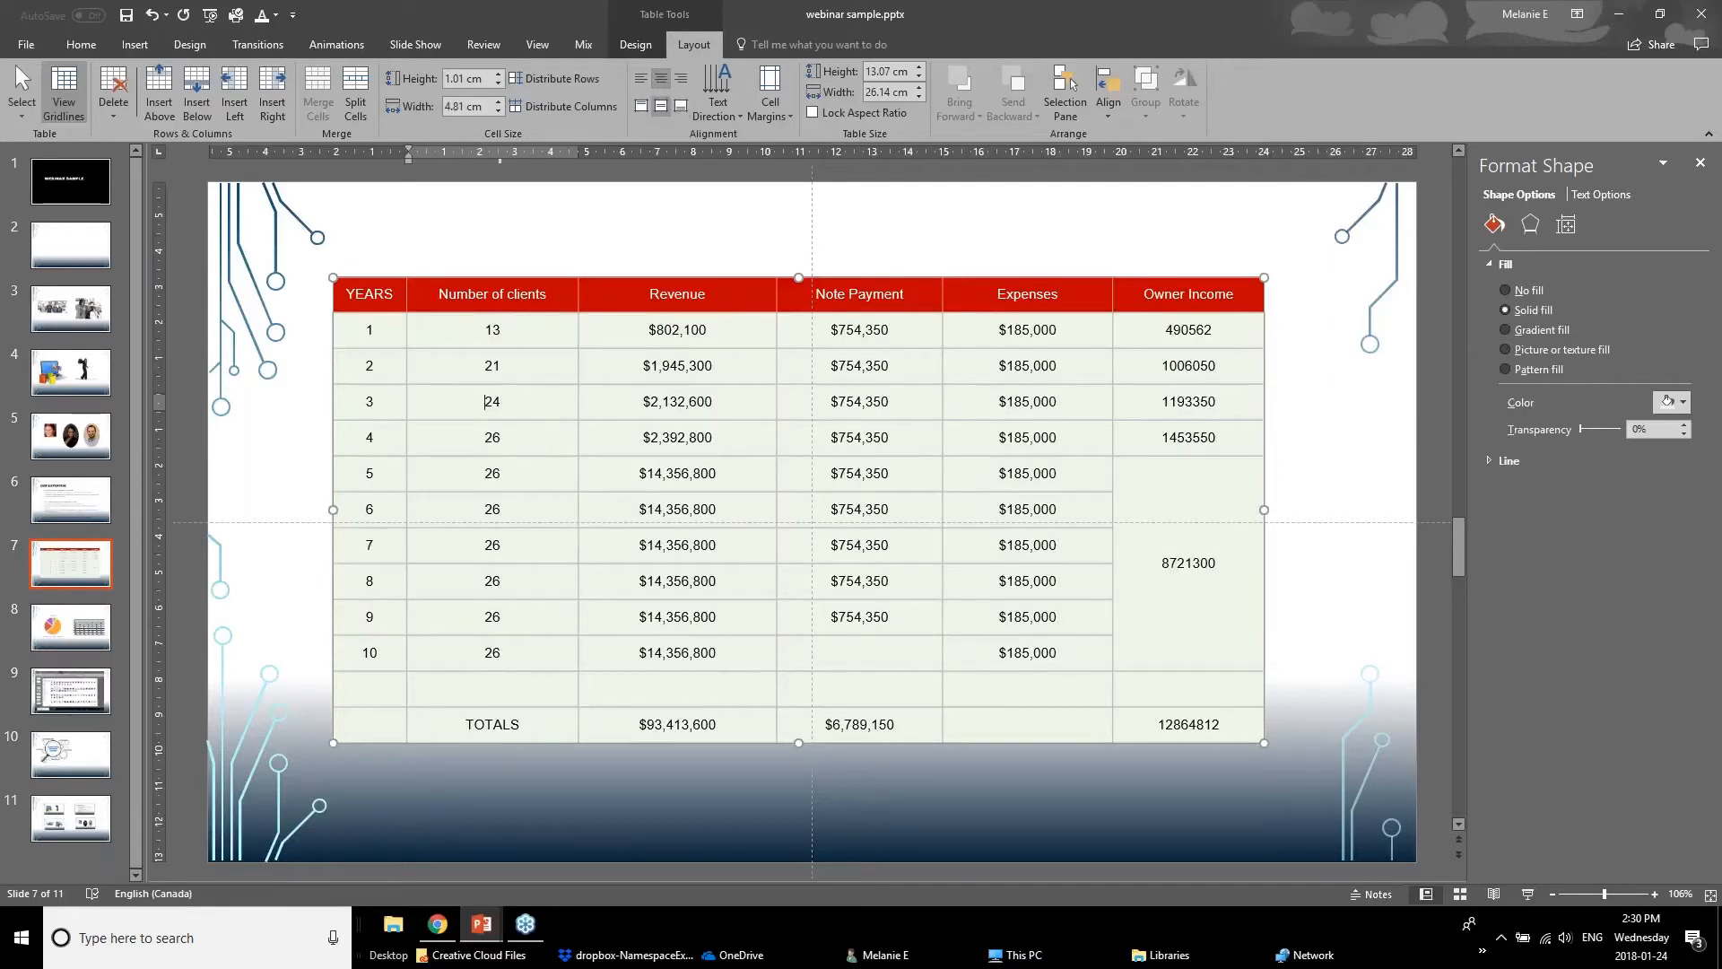
Try rotating the text of the YEARS column's cells by 90°, and return it to horizontal.
mouse_move(399, 341)
mouse_down()
mouse_move(369, 346)
mouse_move(343, 698)
mouse_up()
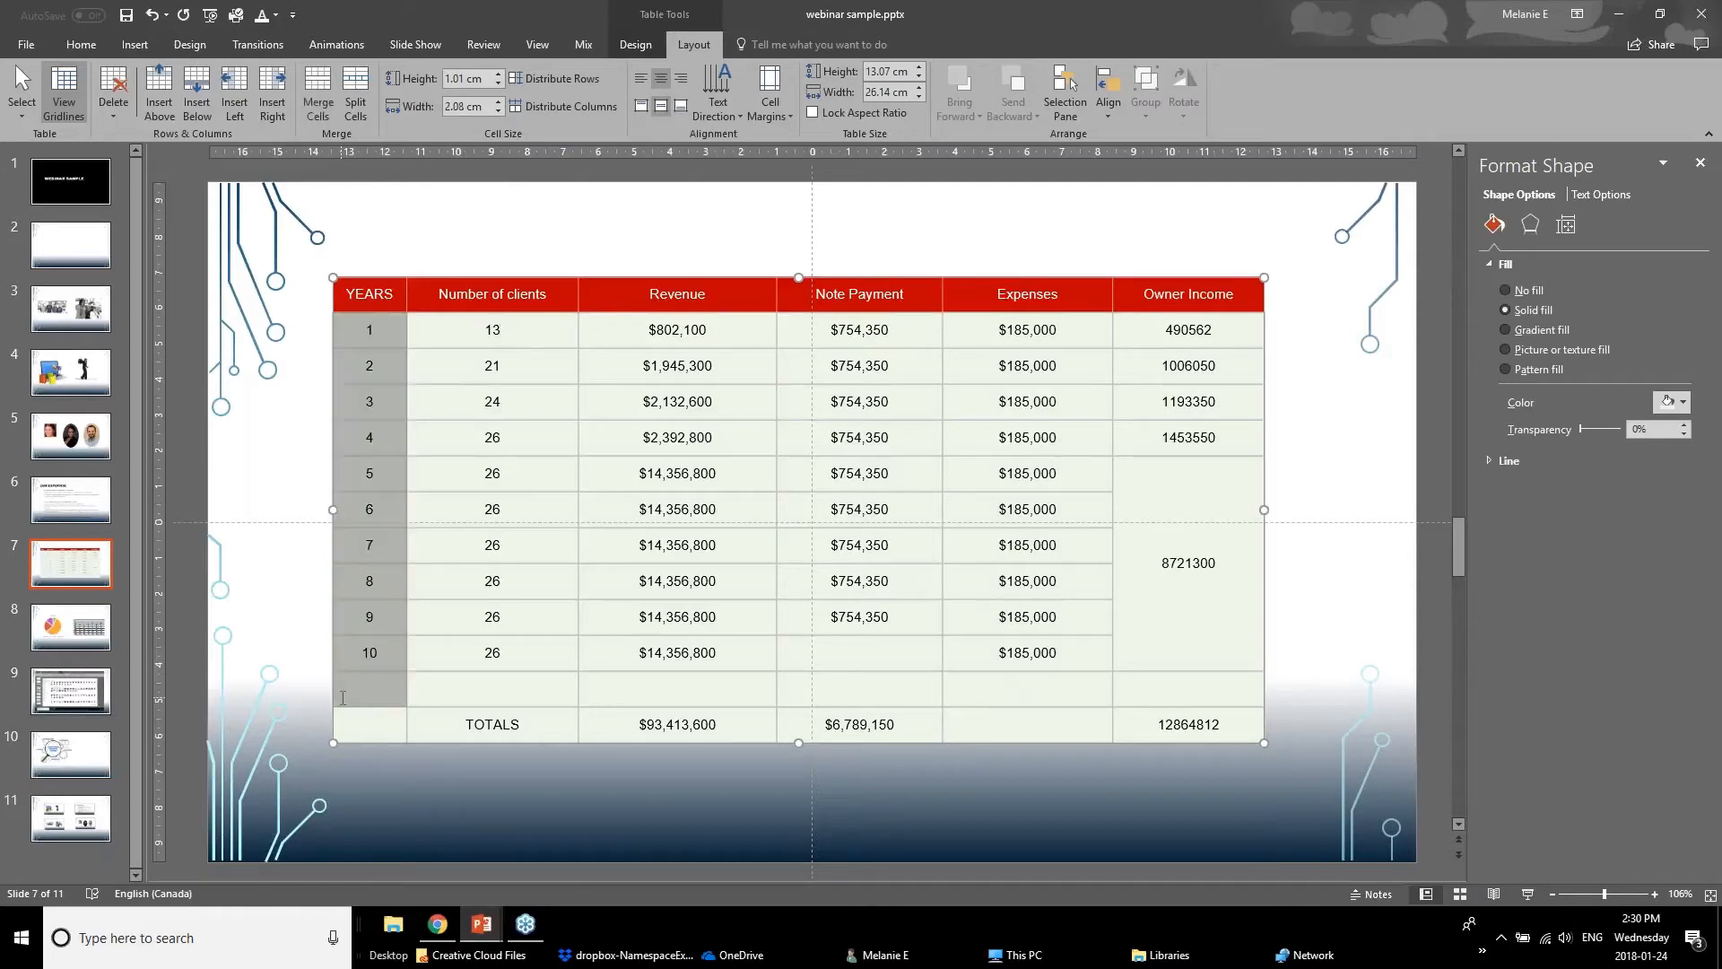
click(721, 117)
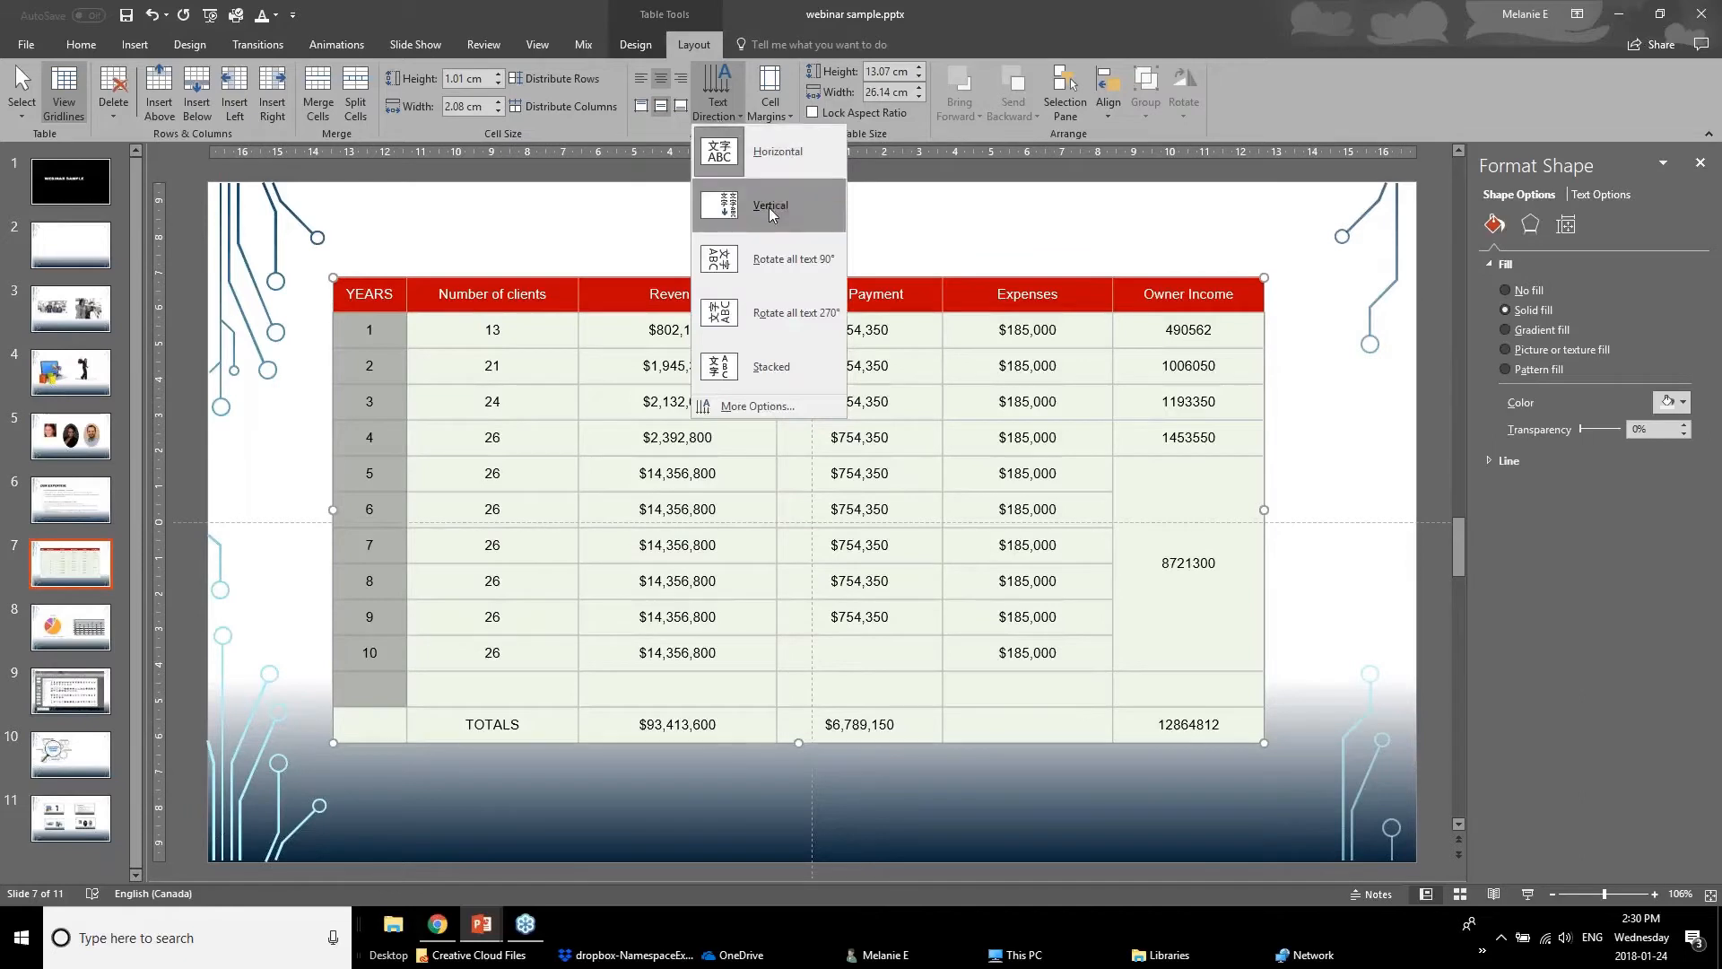
click(767, 261)
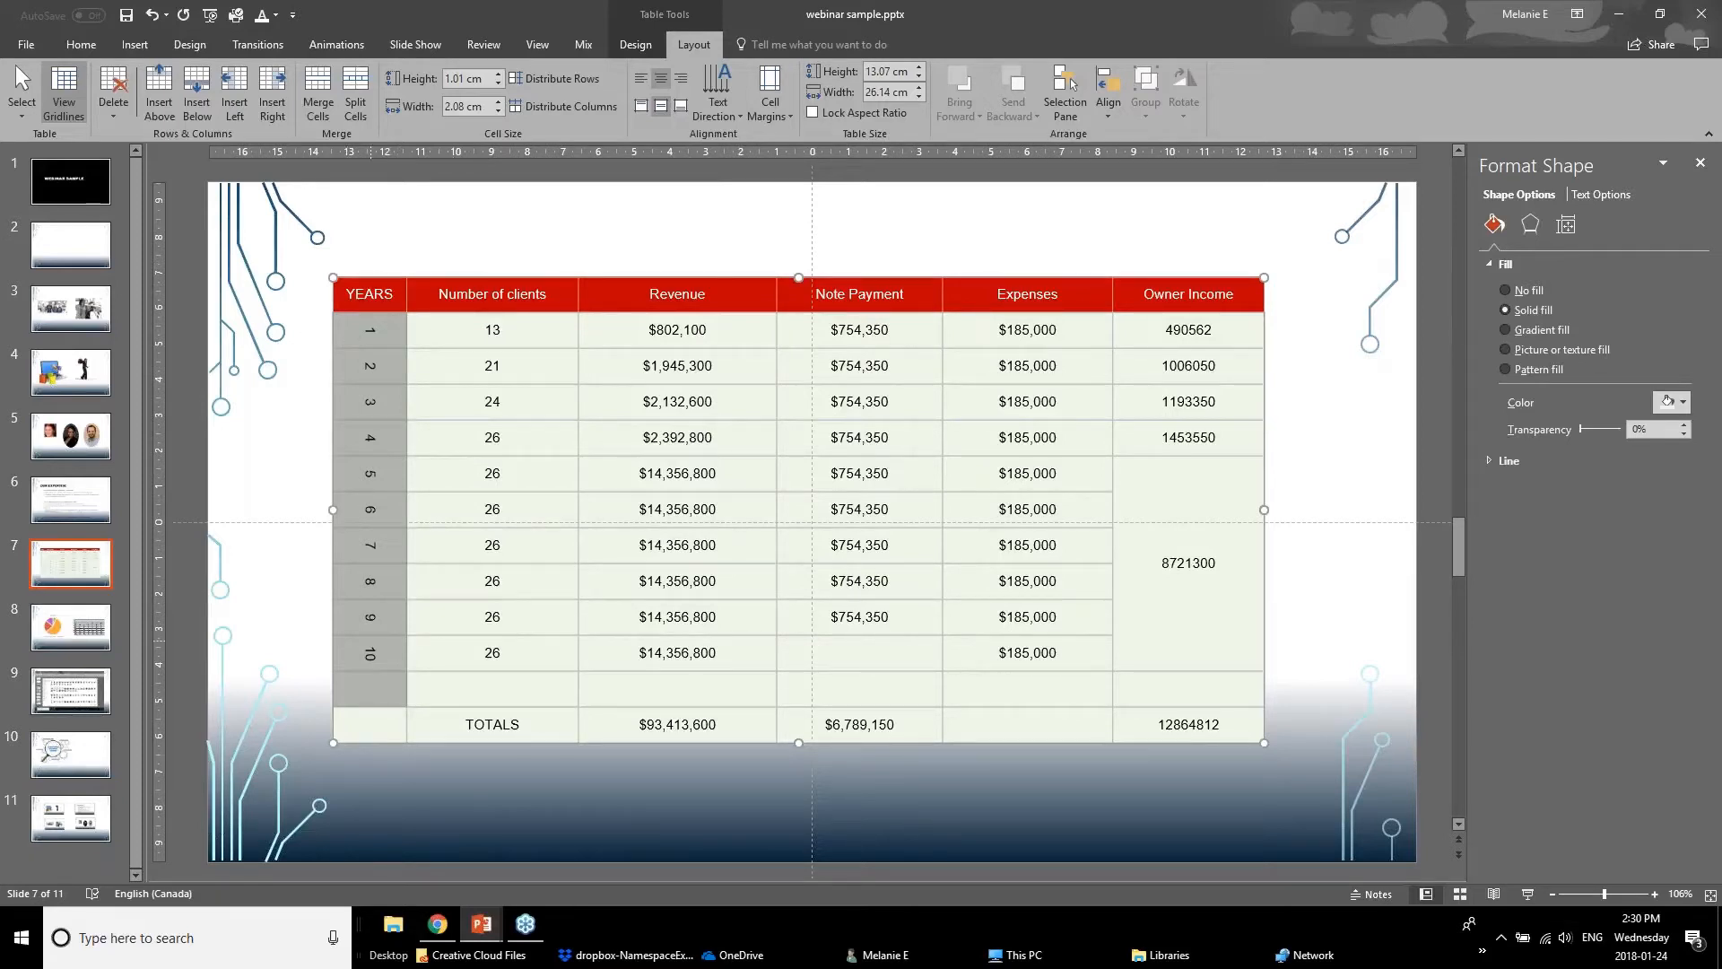
click(719, 99)
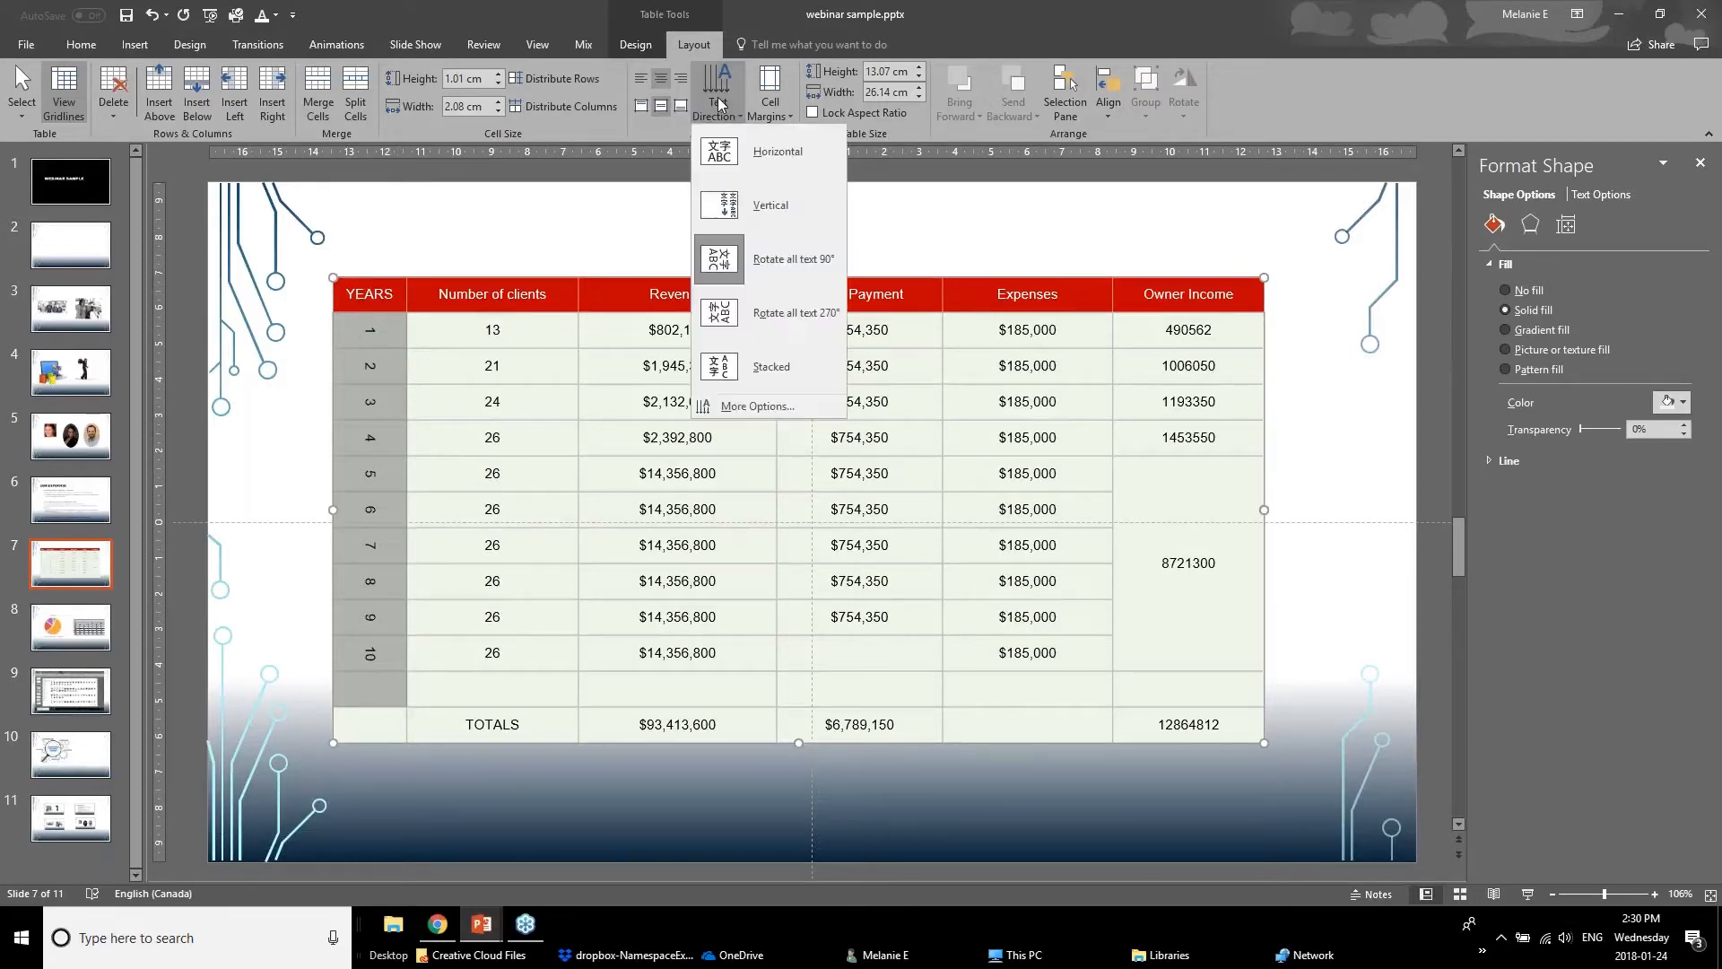
click(746, 166)
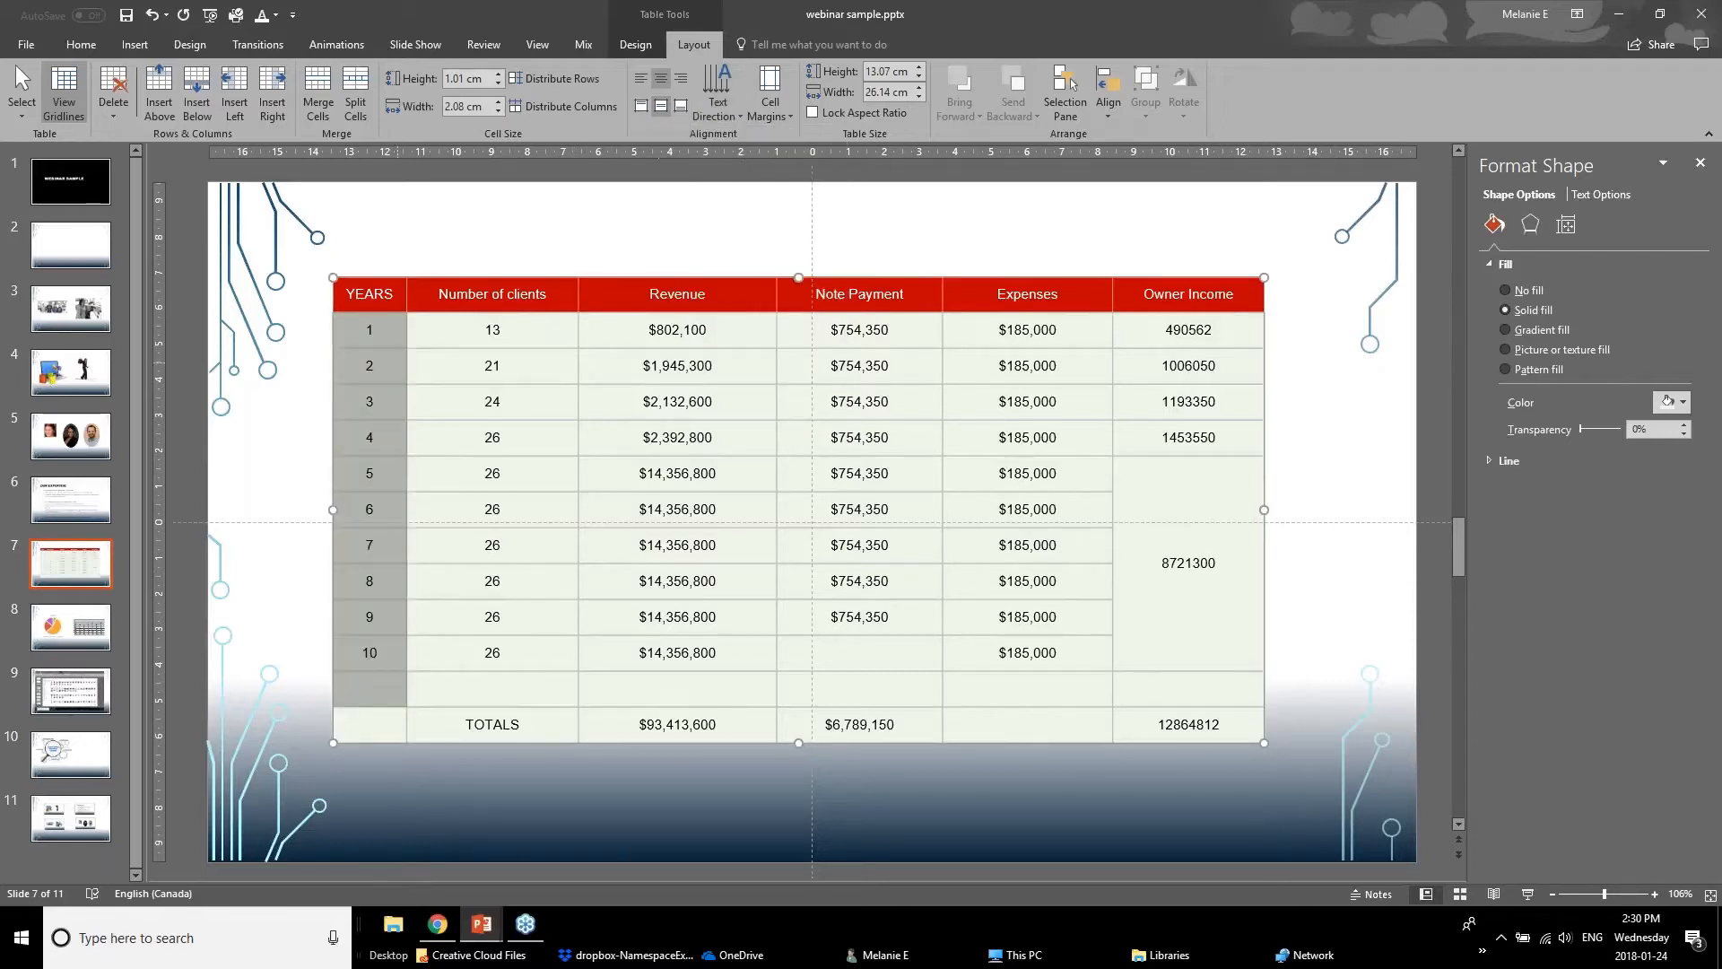
click(384, 305)
click(771, 115)
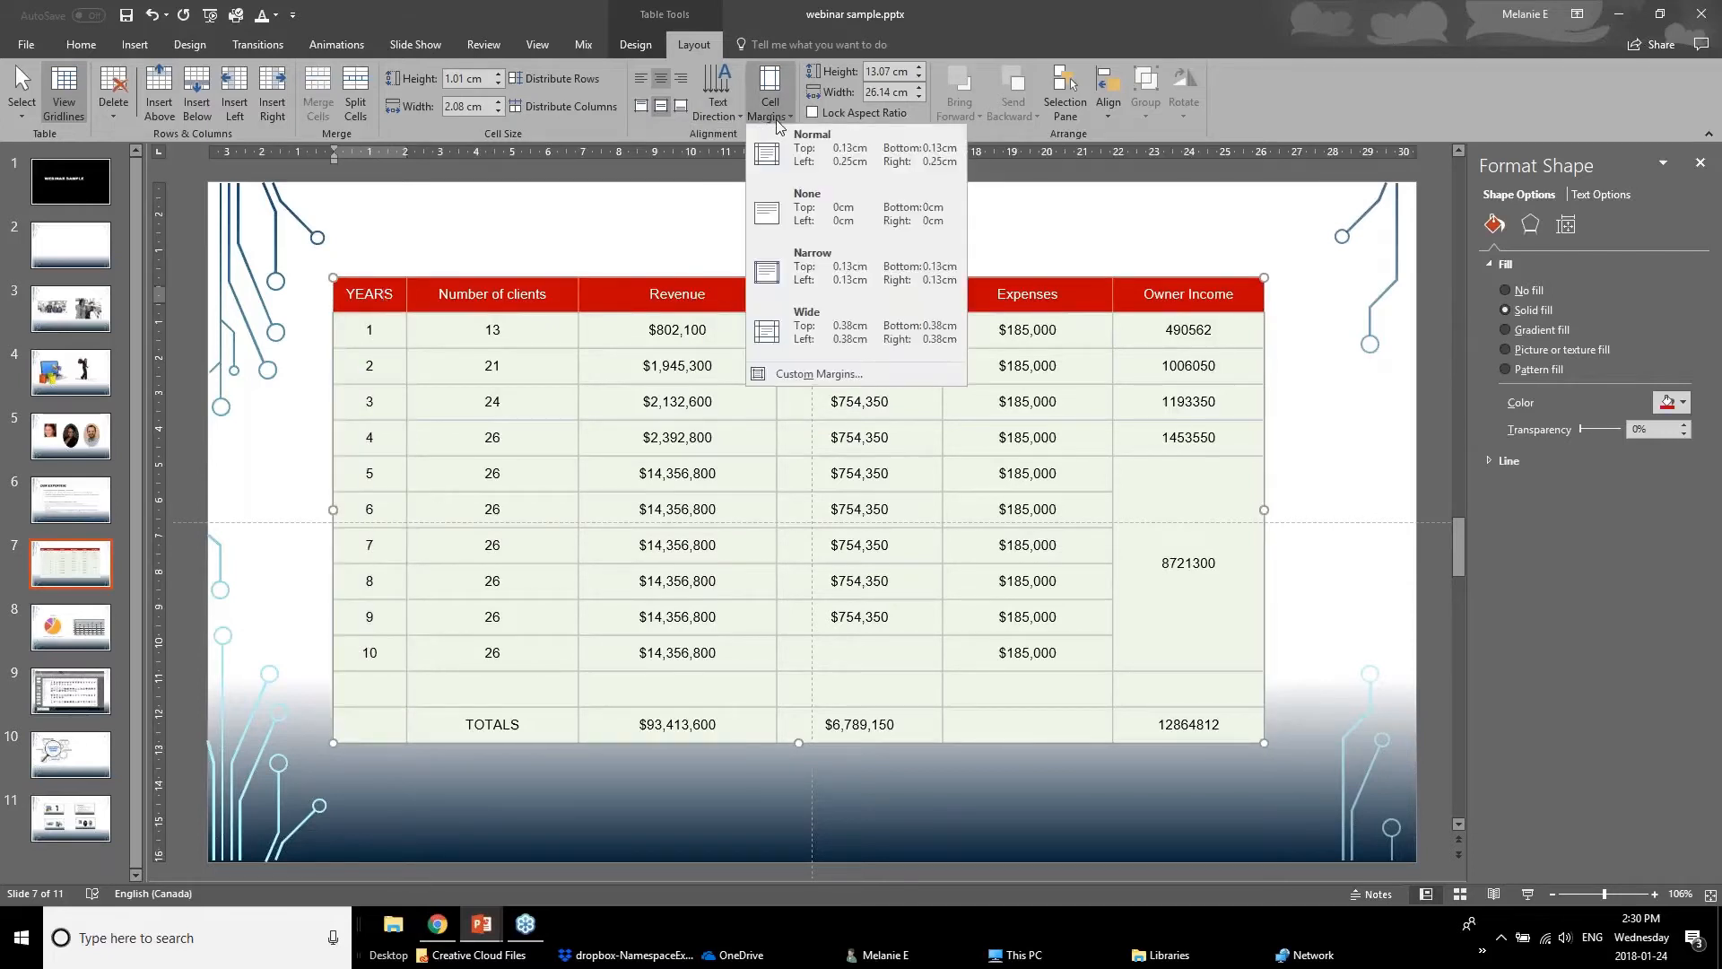
click(418, 370)
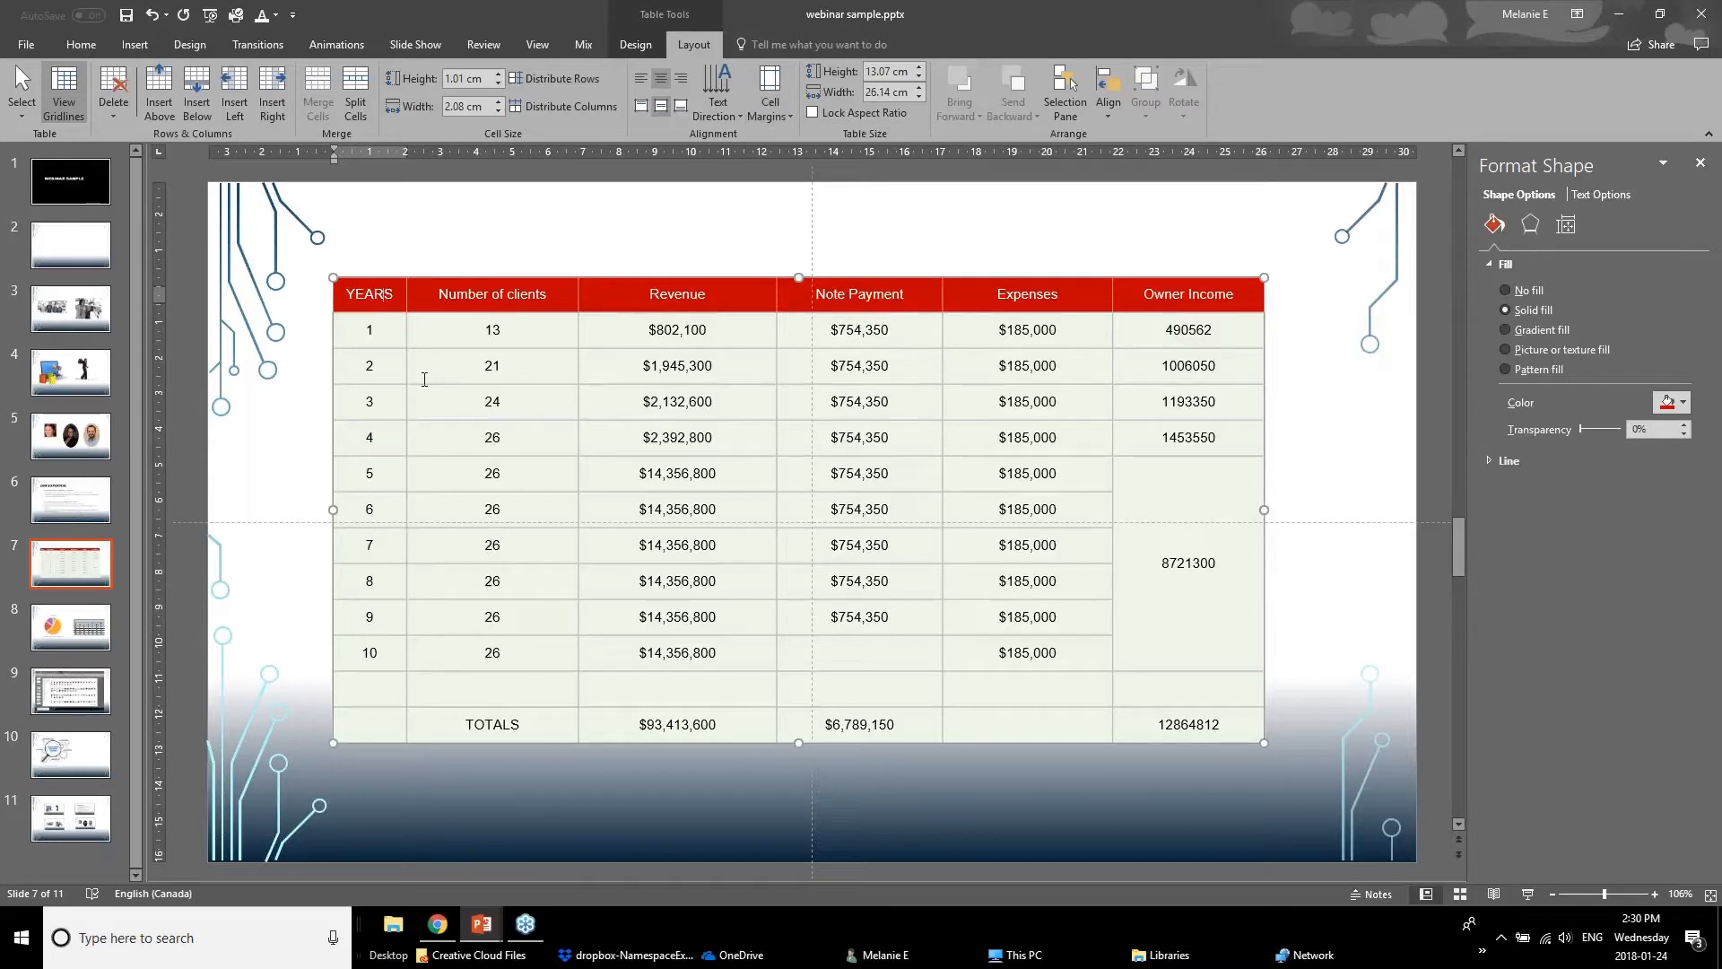
click(486, 332)
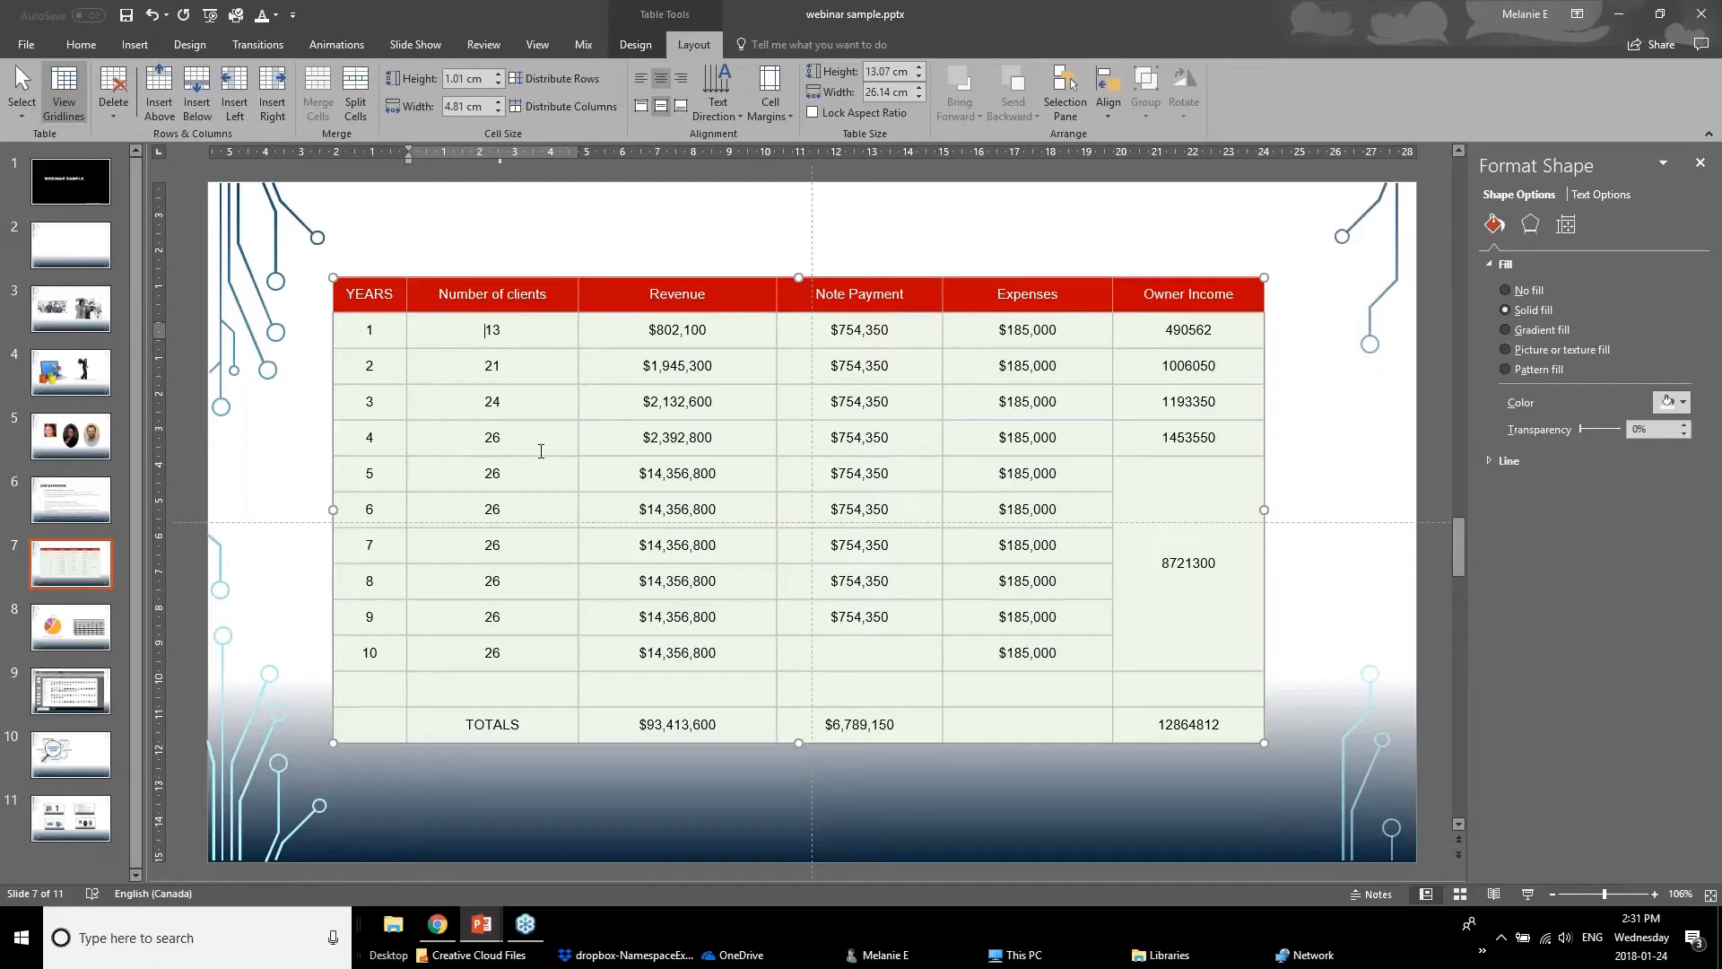
Apply the Narrow cell margins to all cells of the table.
drag(400, 302, 1194, 727)
click(770, 101)
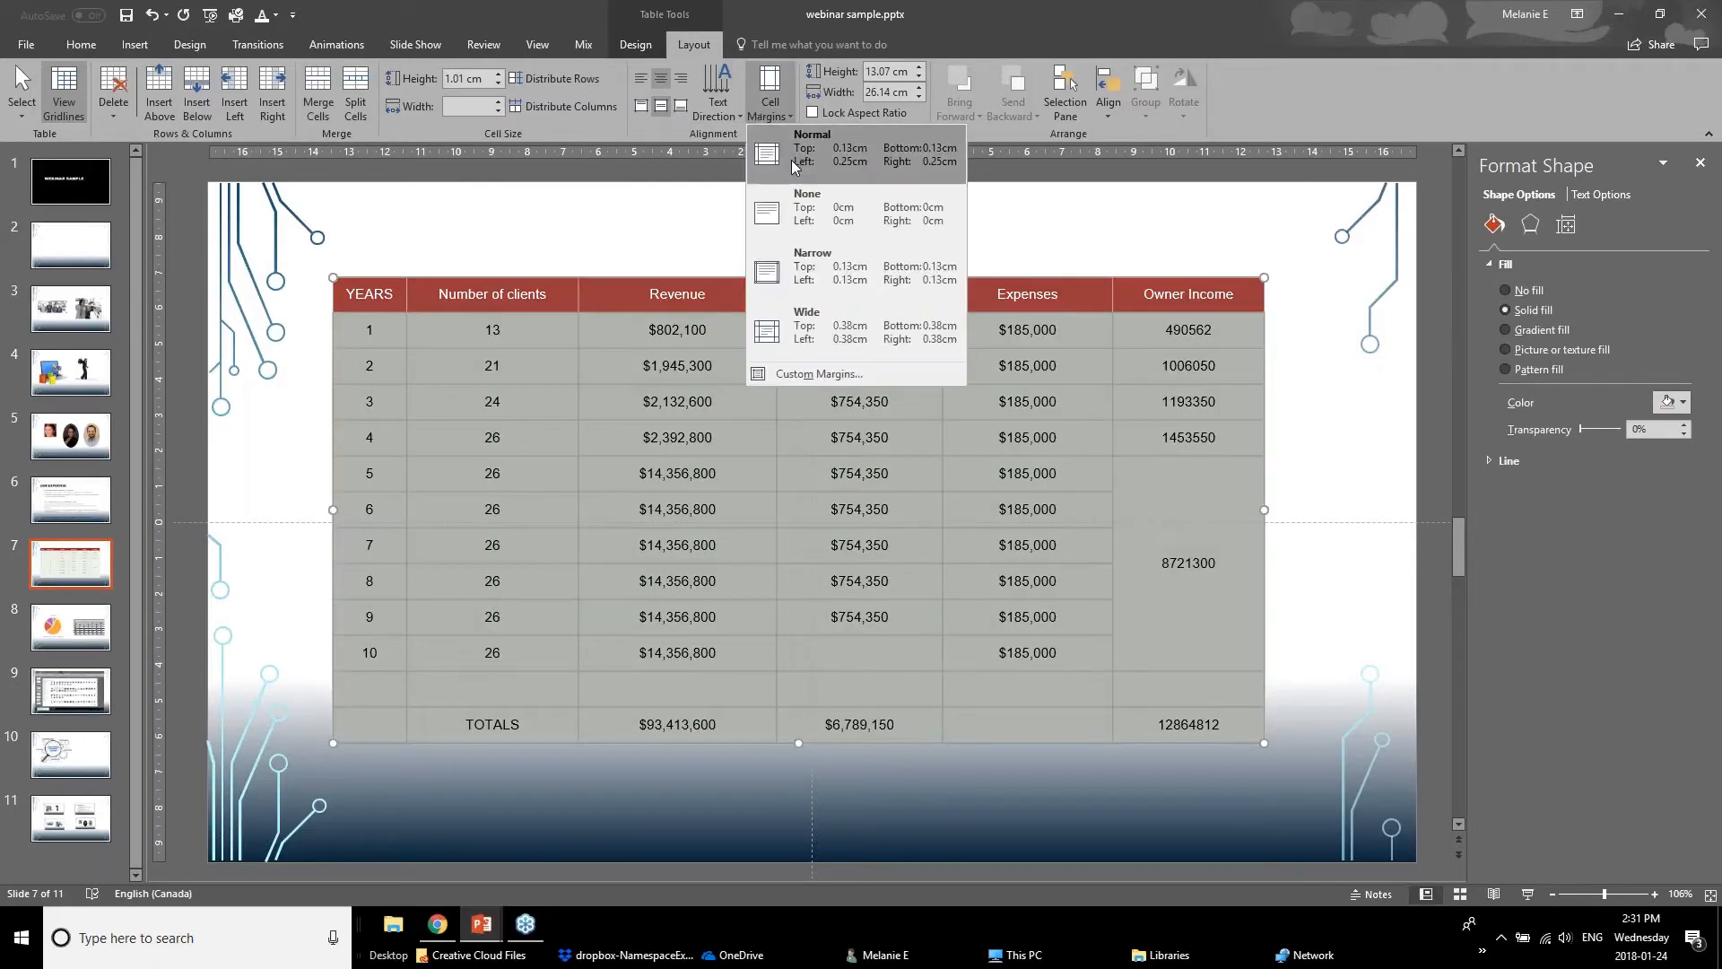
click(798, 269)
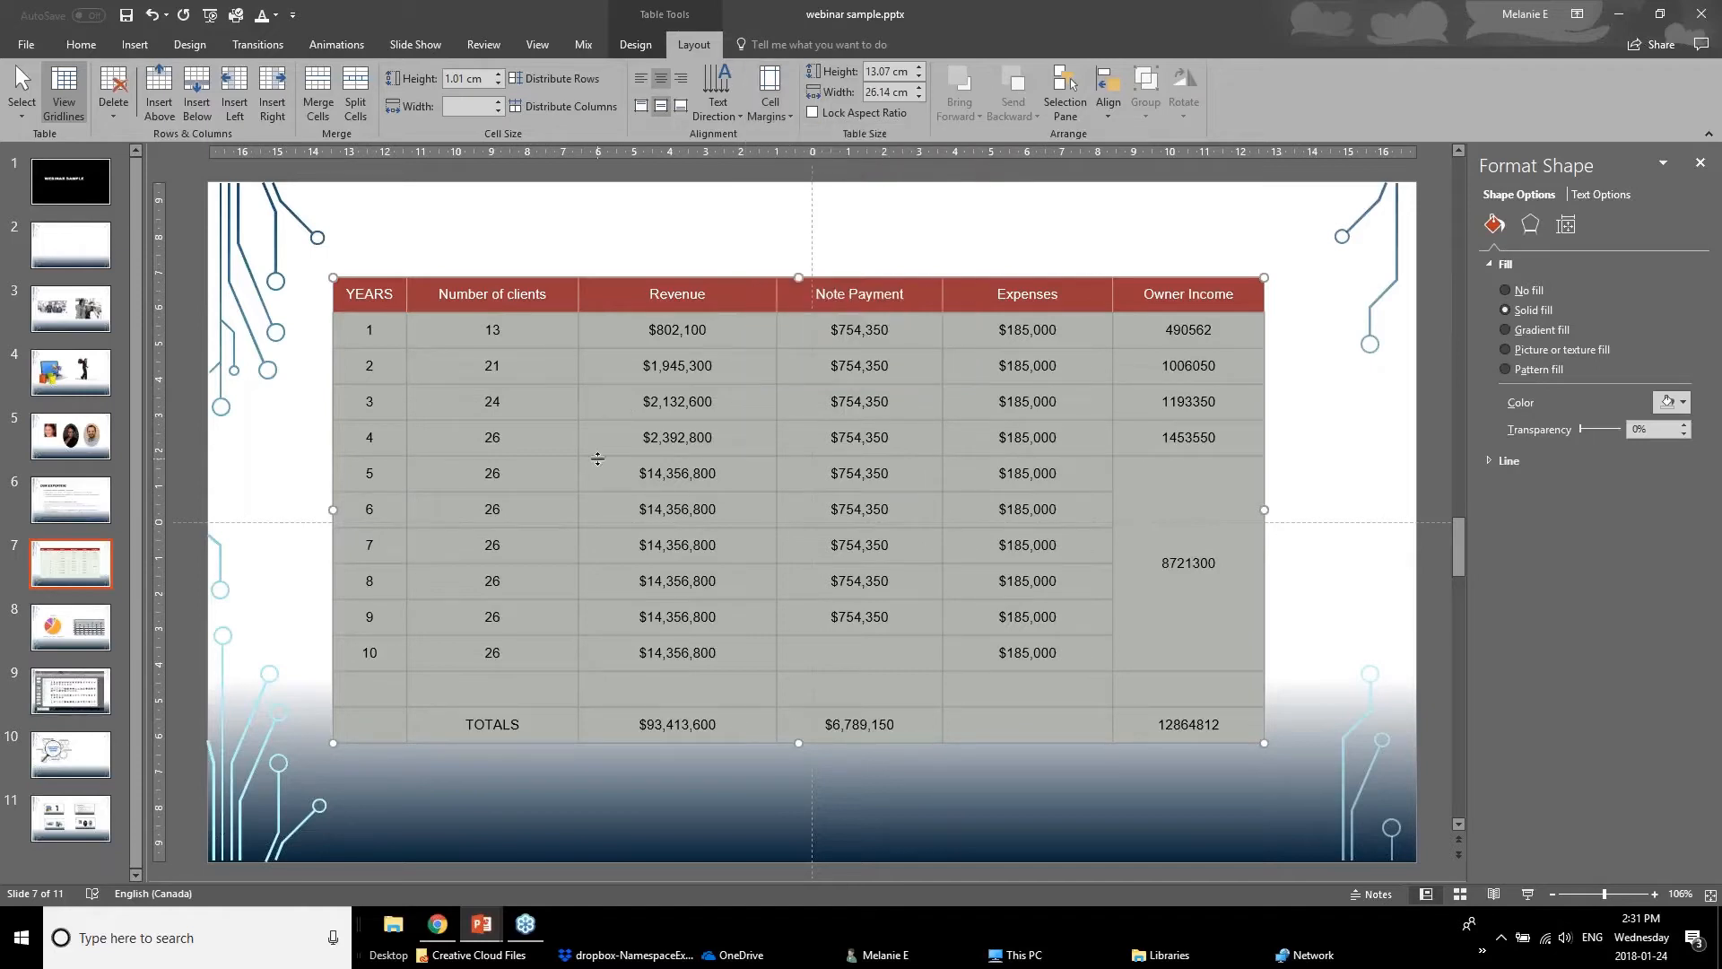
click(719, 323)
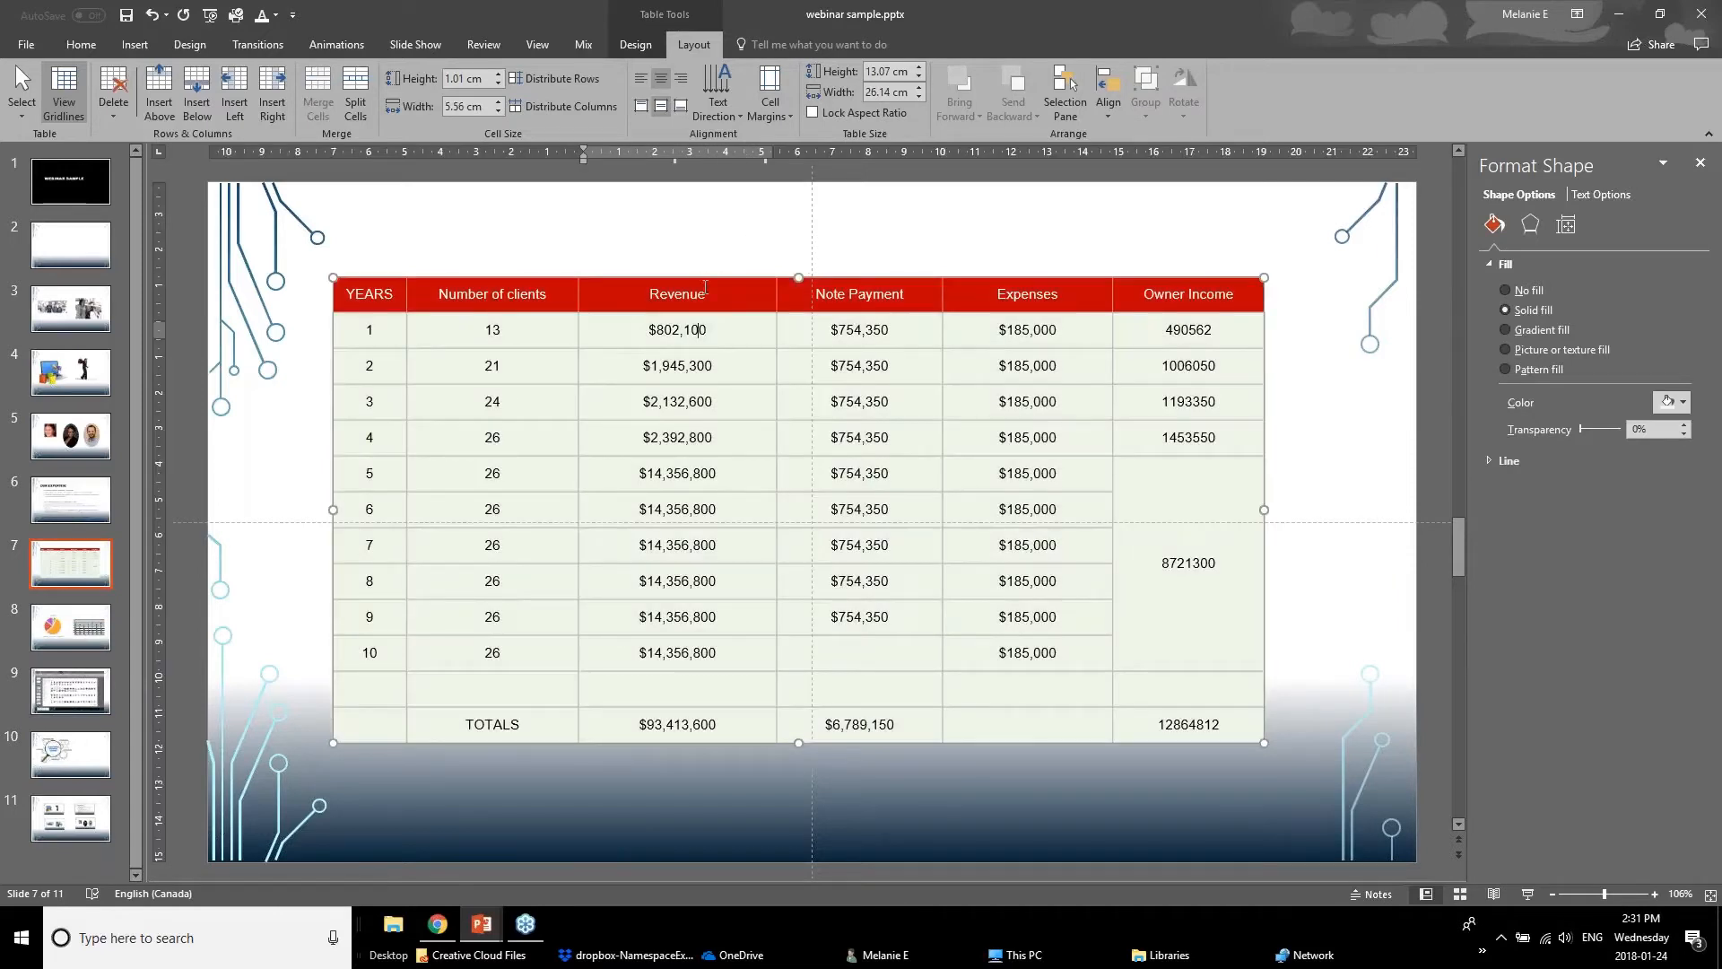
Select the whole table and show its text box alignment and margin settings.
click(706, 278)
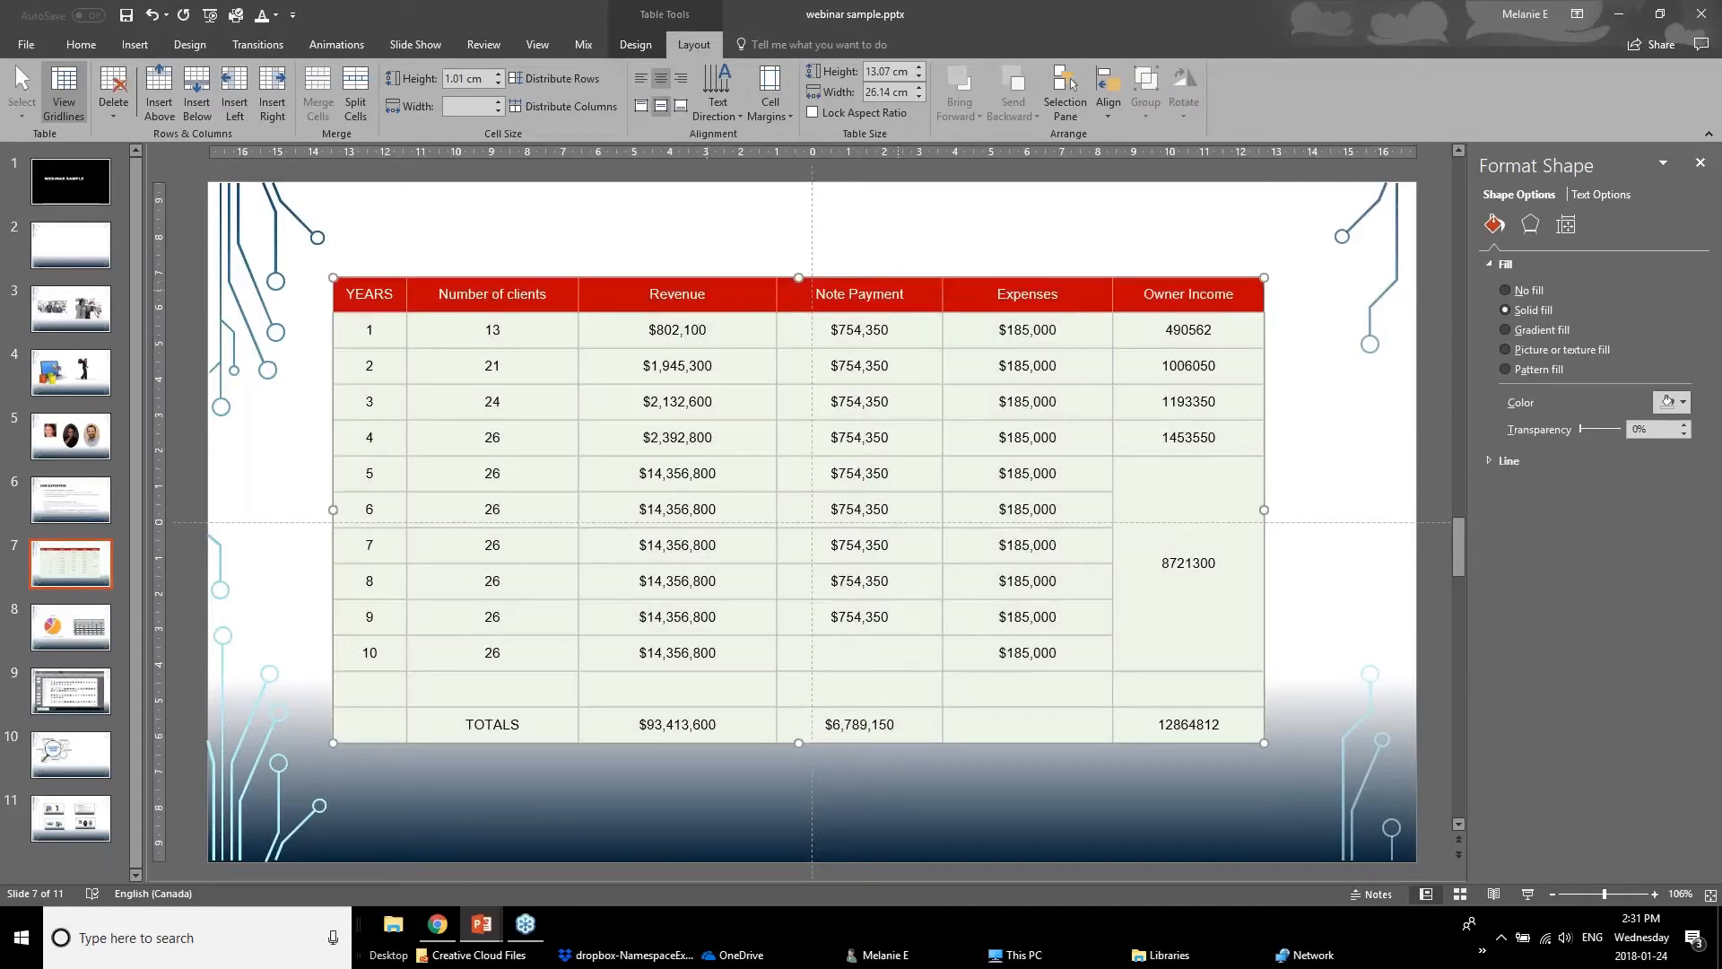
right_click(1164, 277)
click(1594, 197)
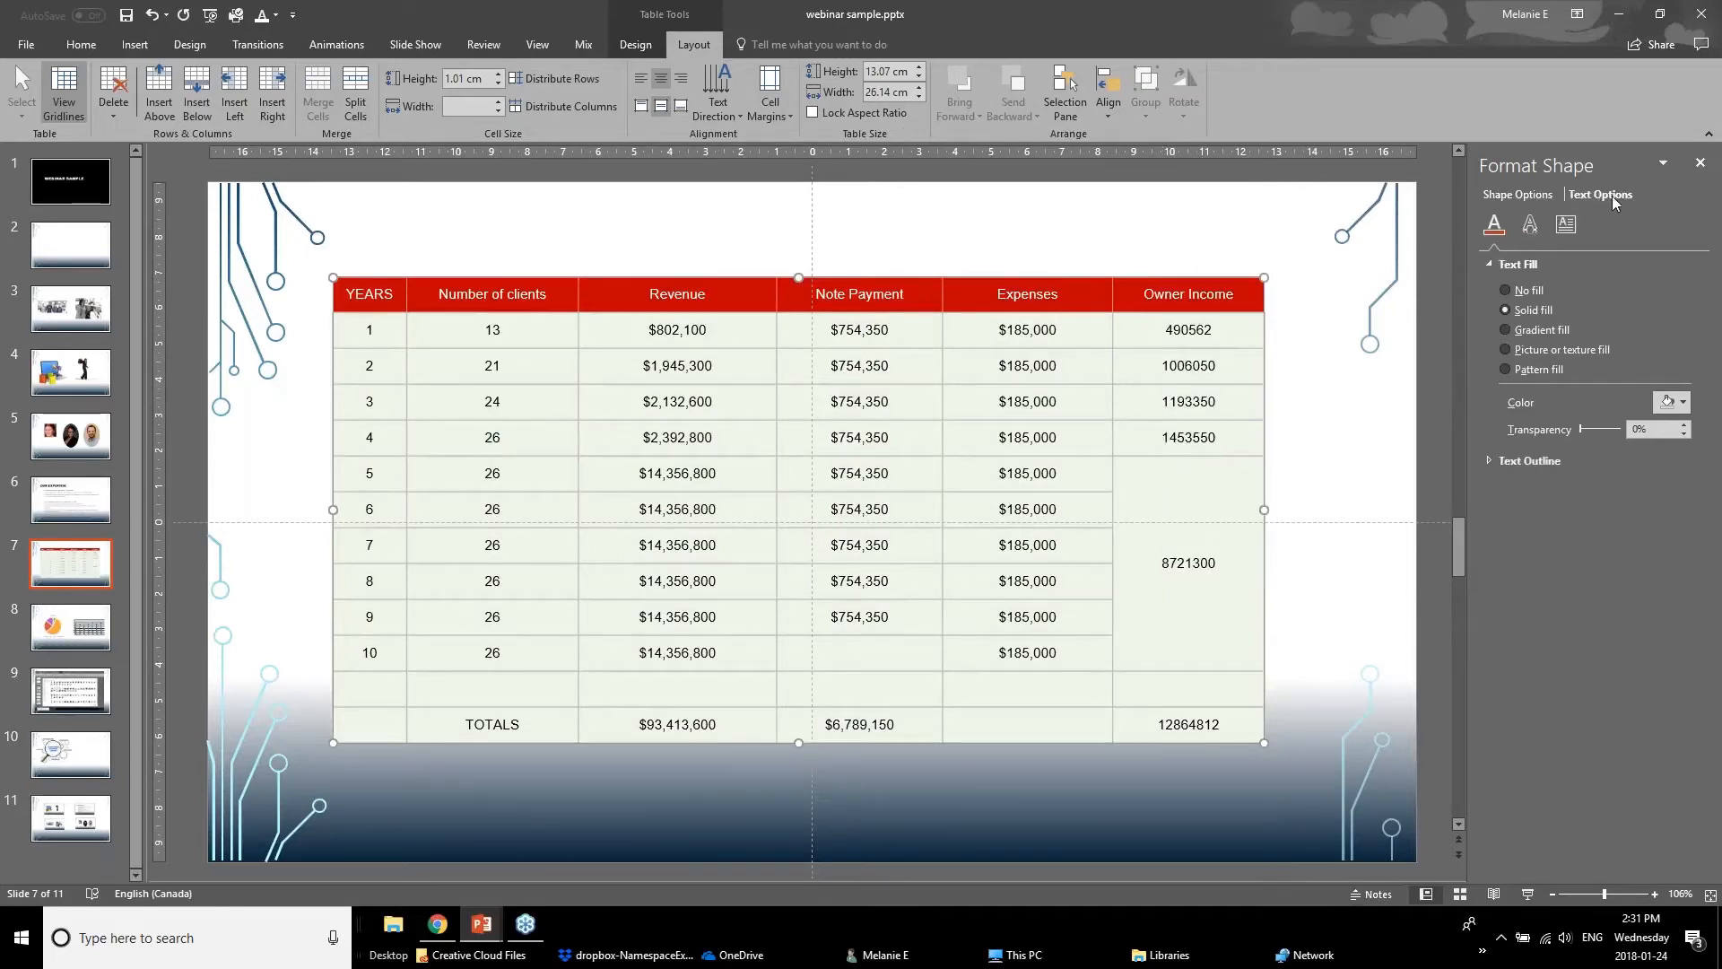
click(1566, 224)
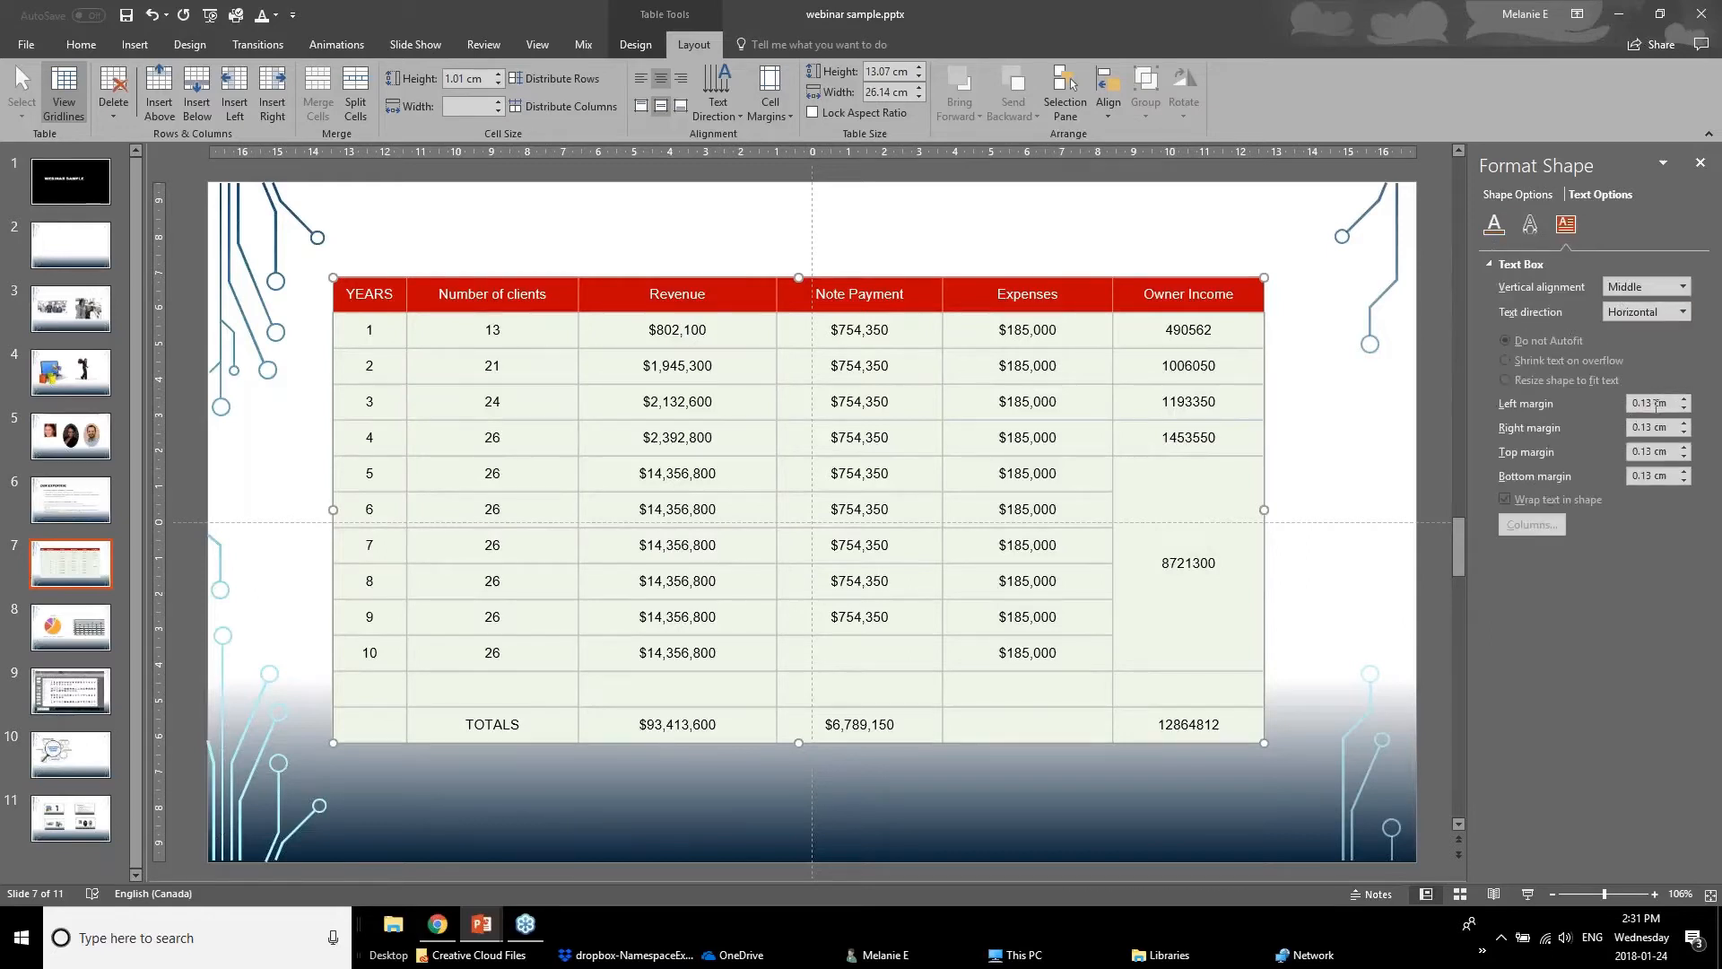
click(960, 369)
click(983, 397)
click(994, 476)
drag(1161, 563, 1163, 670)
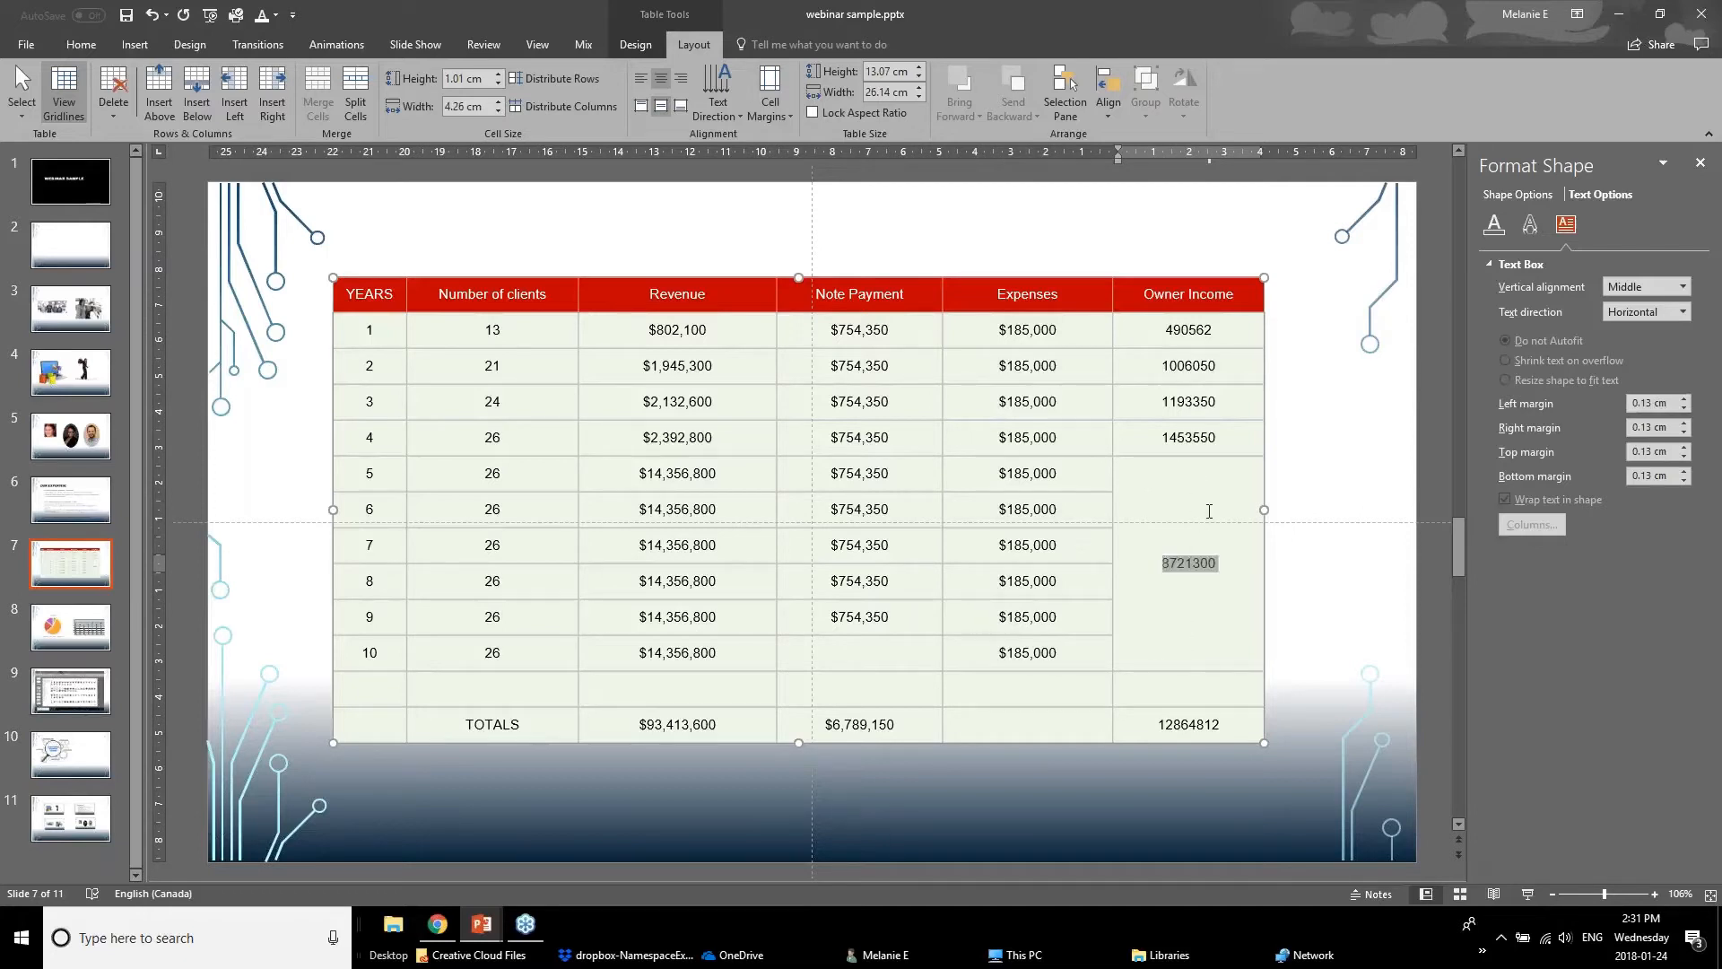
click(1189, 656)
drag(1205, 731, 389, 731)
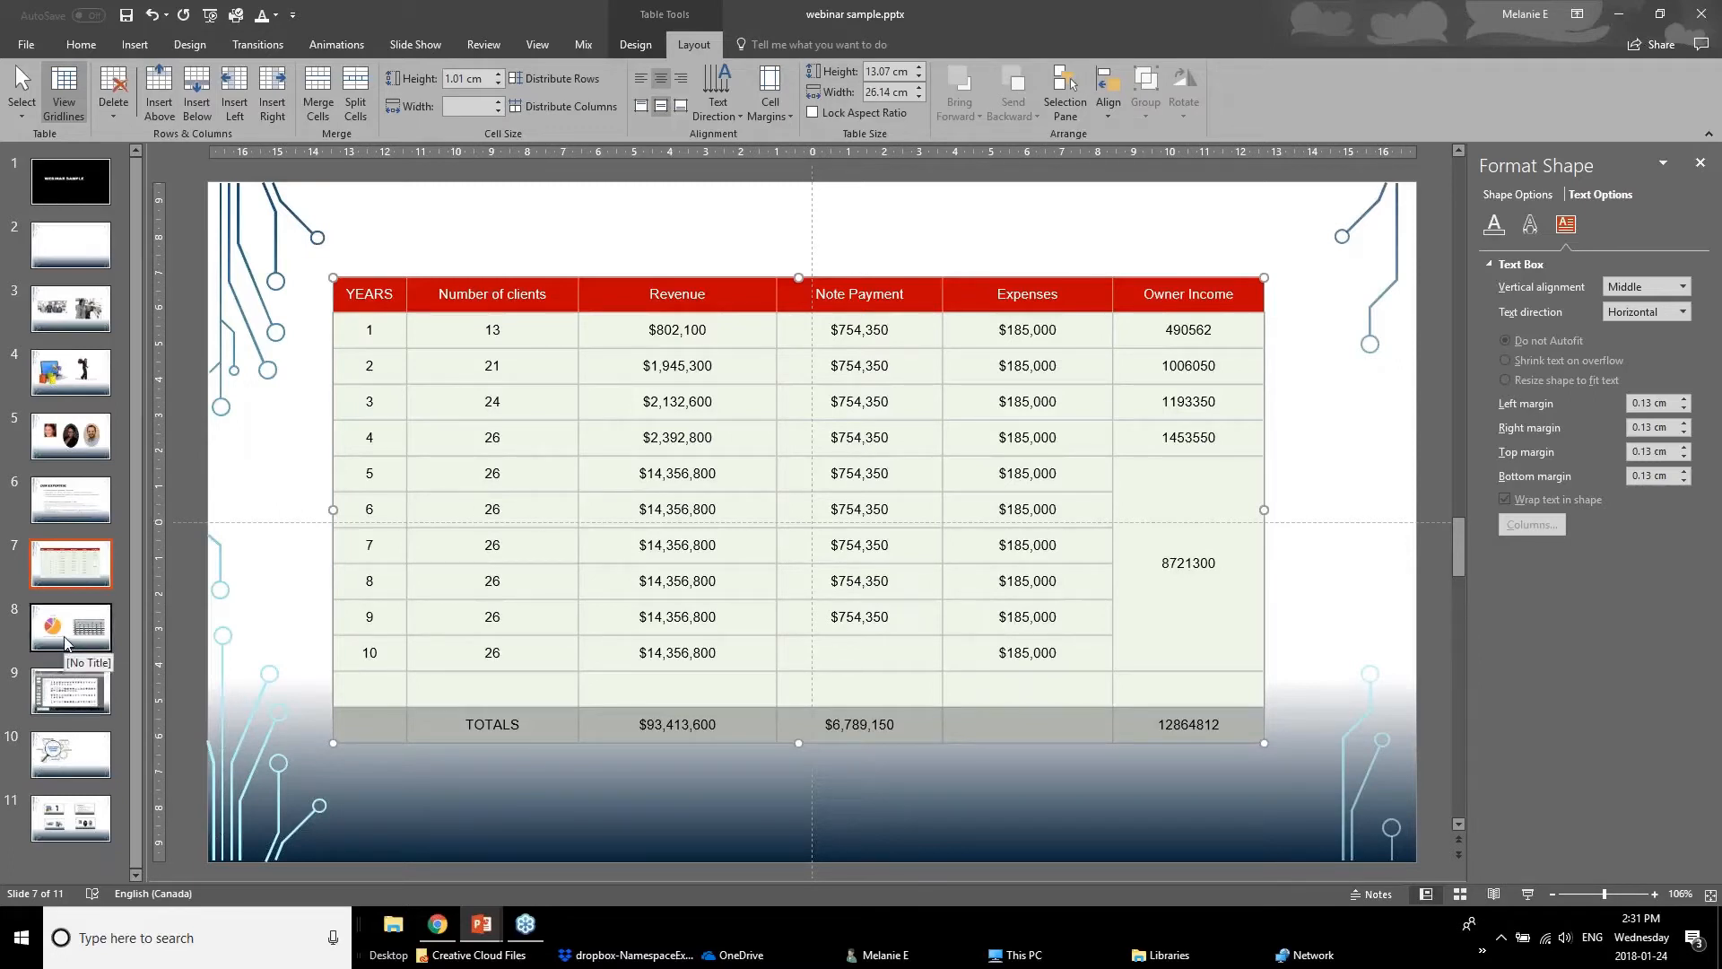
Switch to the "Powerpoint Webinar January 2018 v1" presentation and show its "Better Looking Graphs" slide.
click(481, 924)
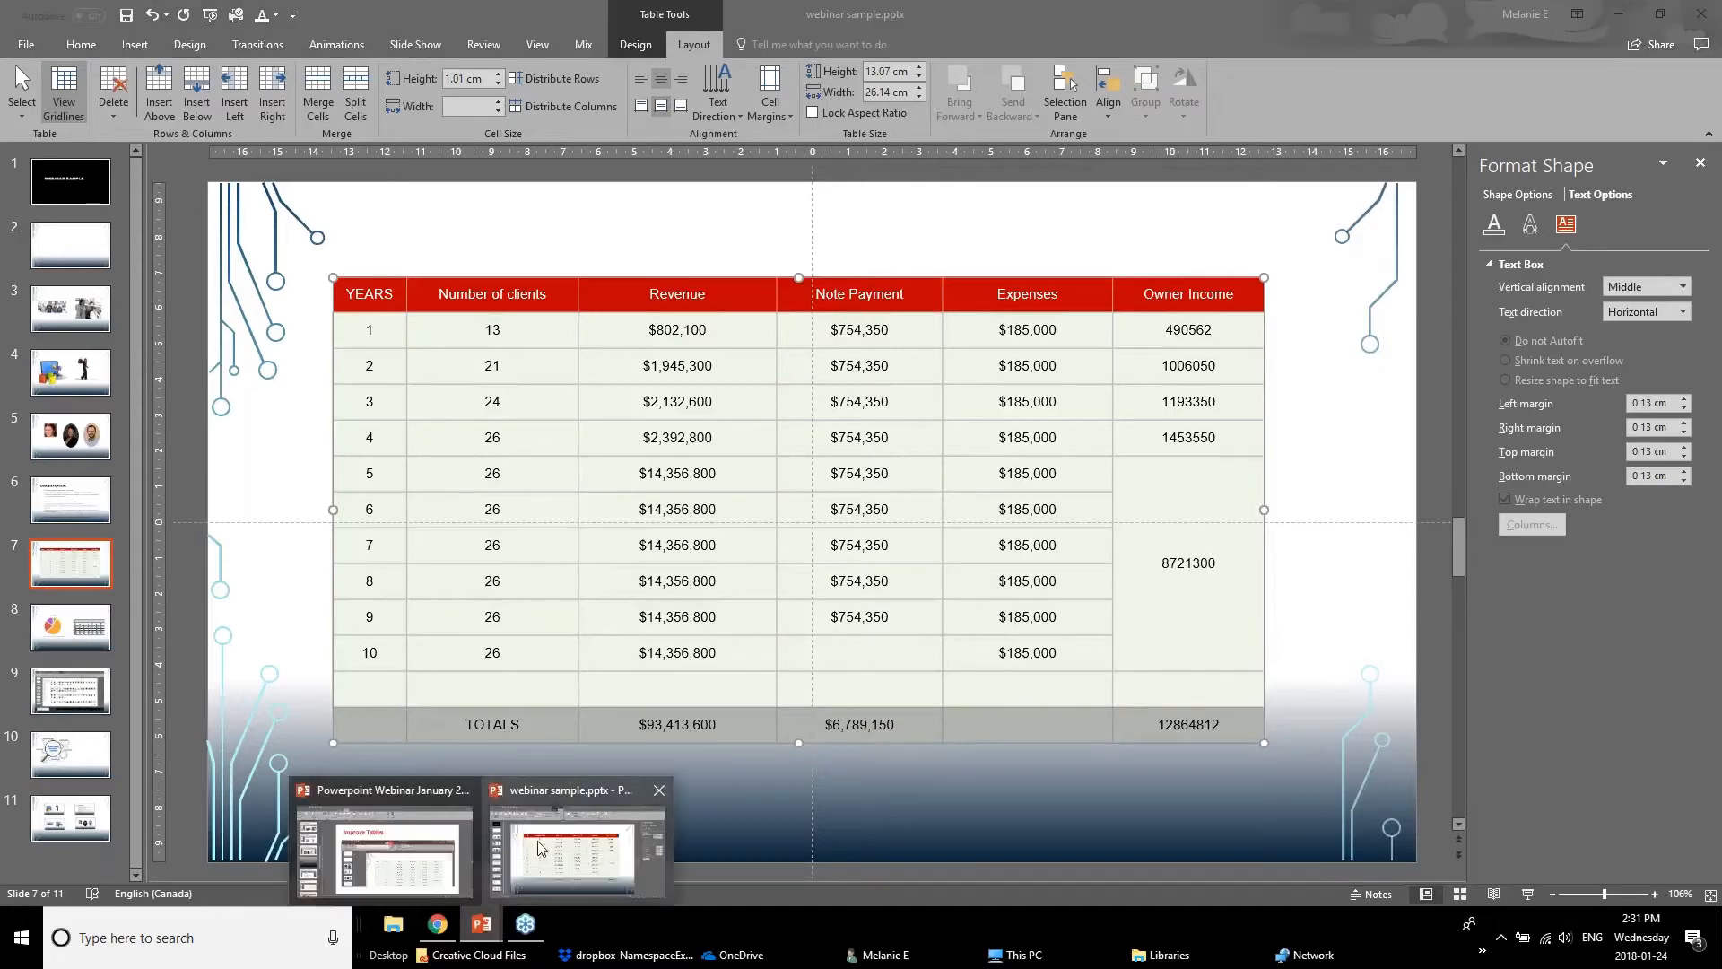
click(390, 847)
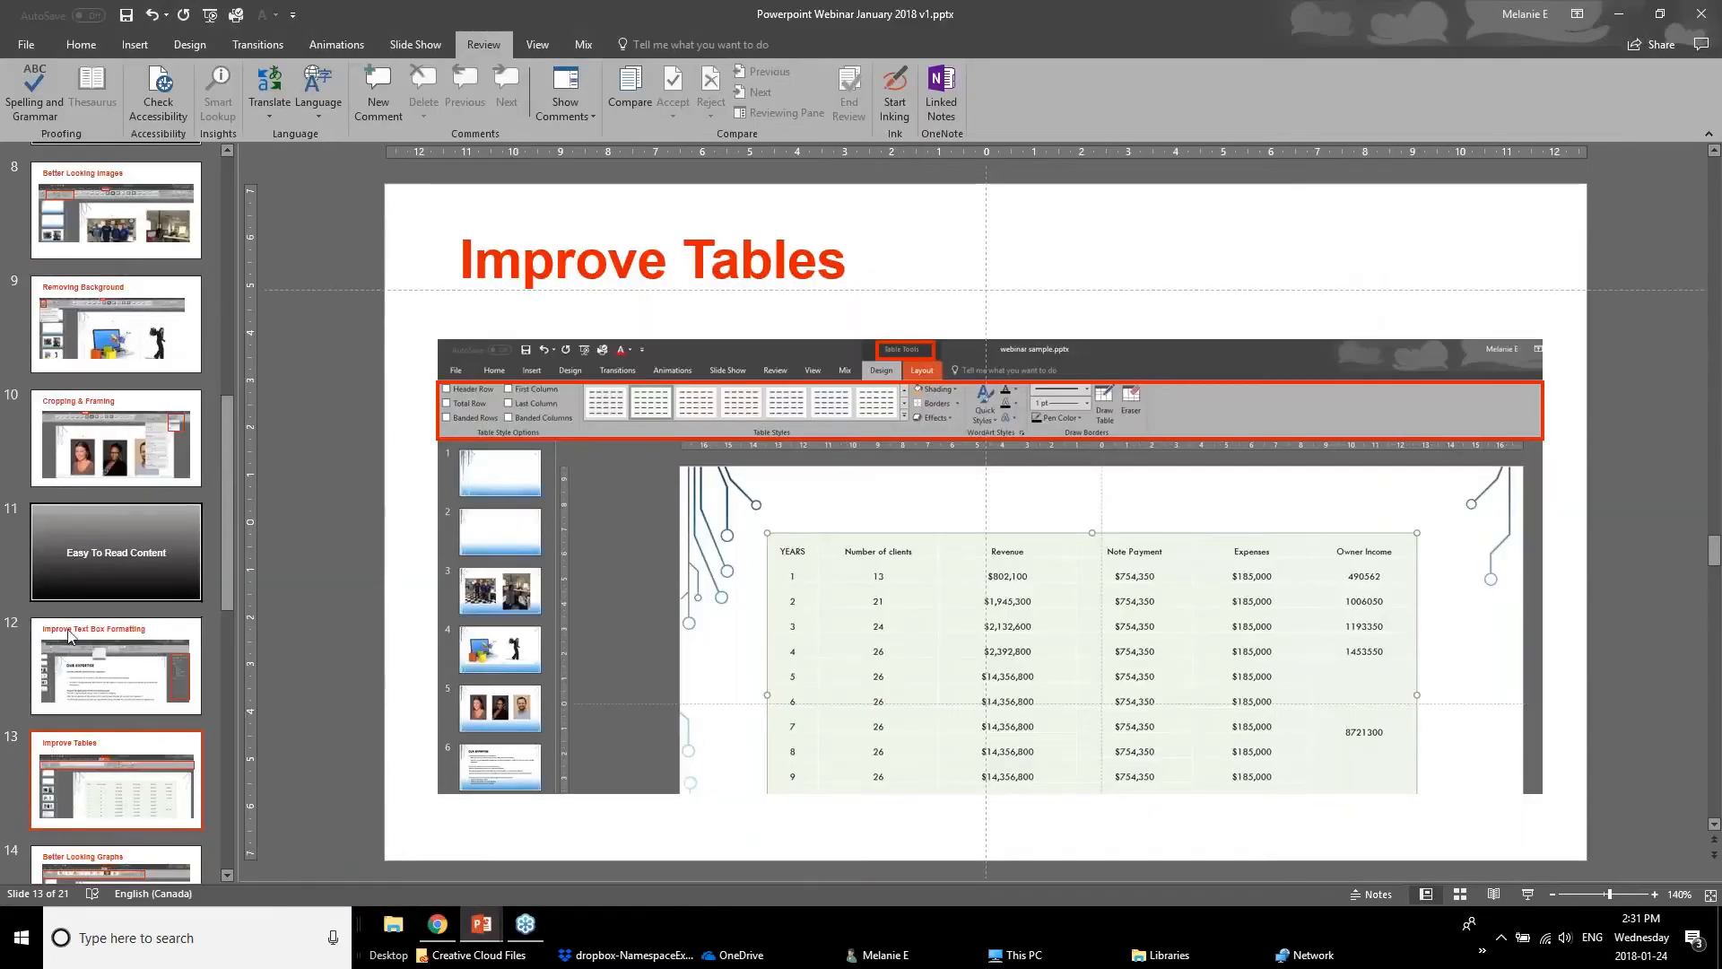
click(91, 807)
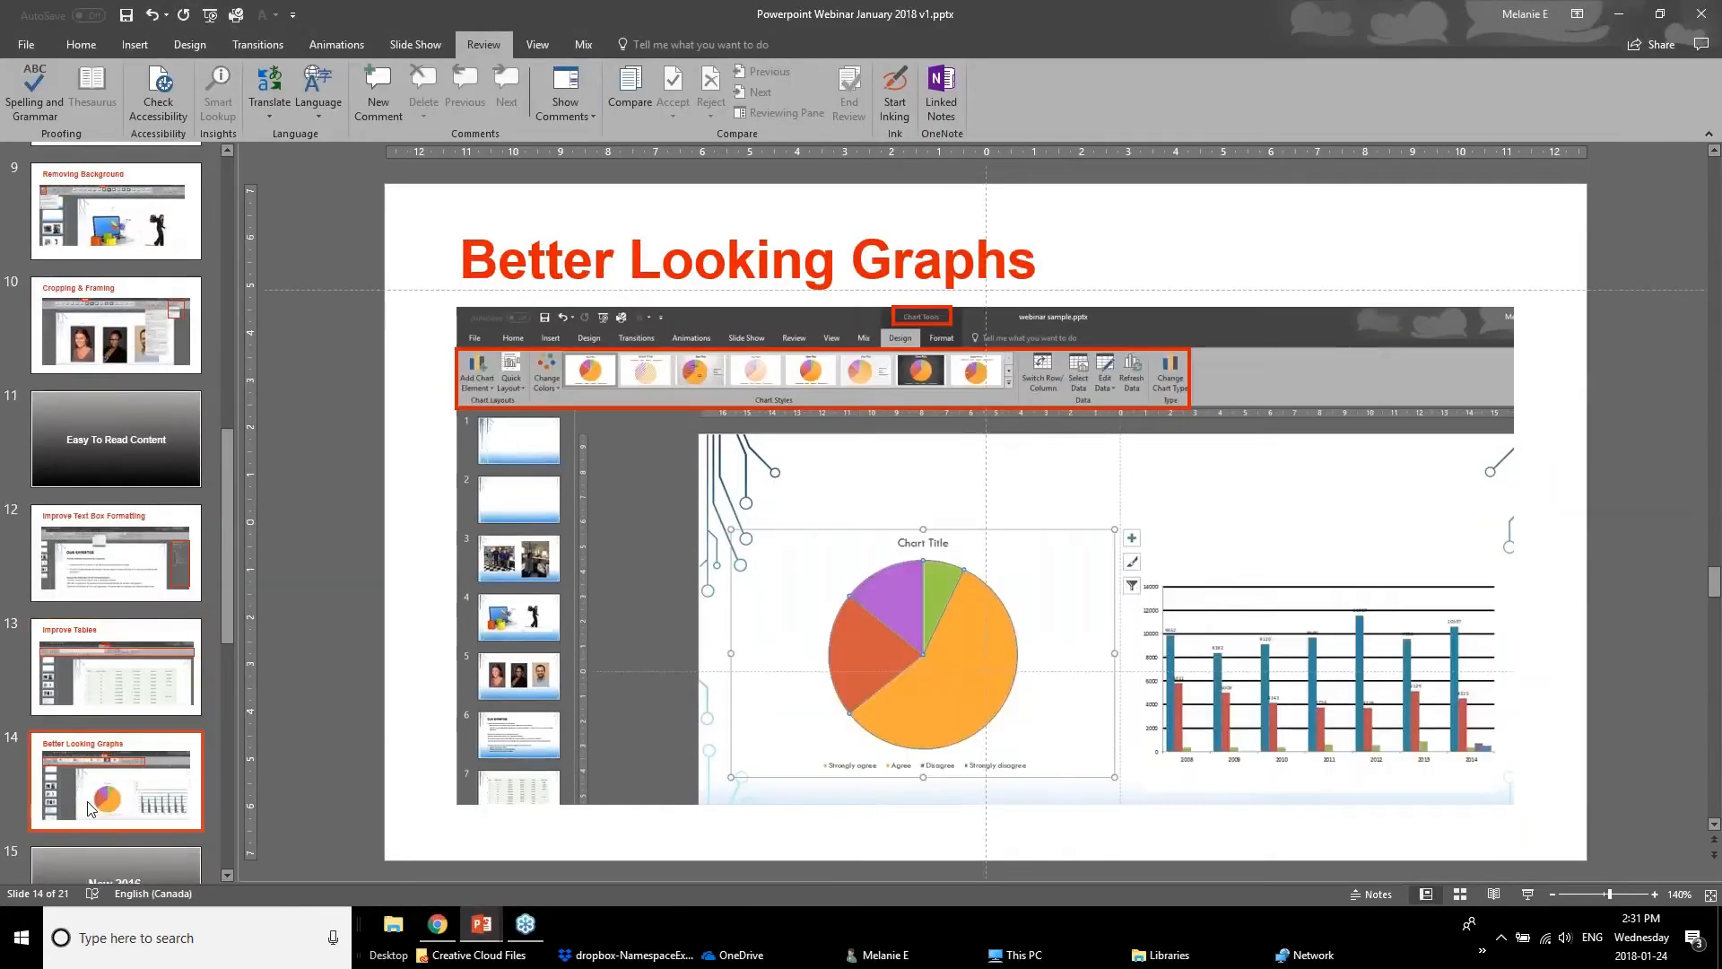